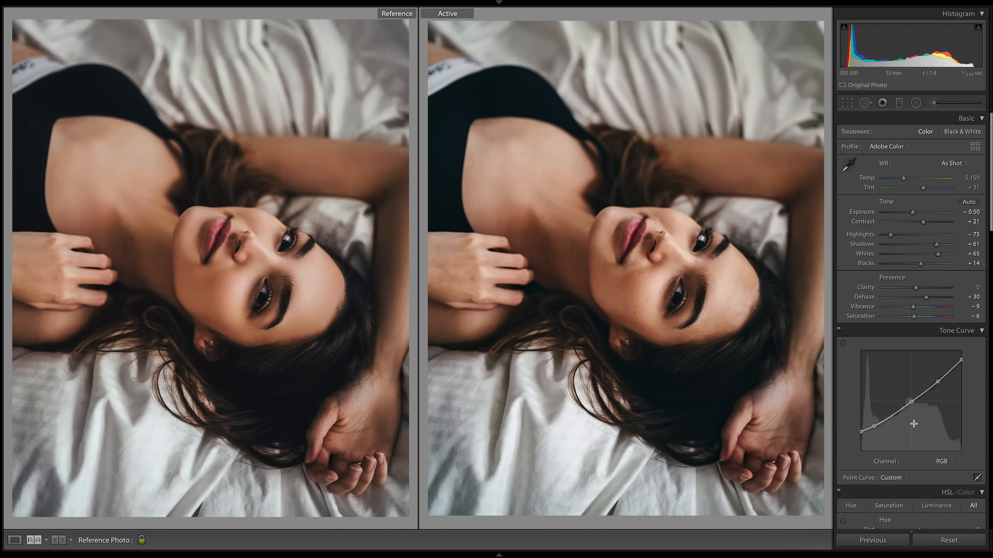
Compare the edited portrait with its unedited version
key("ctrl+z")
right_click(883, 446)
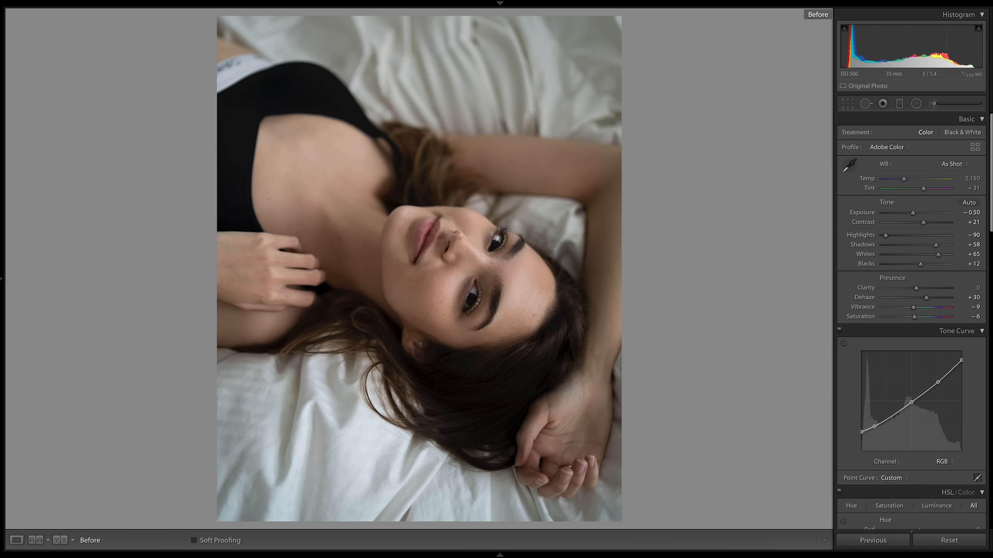
key("backslash")
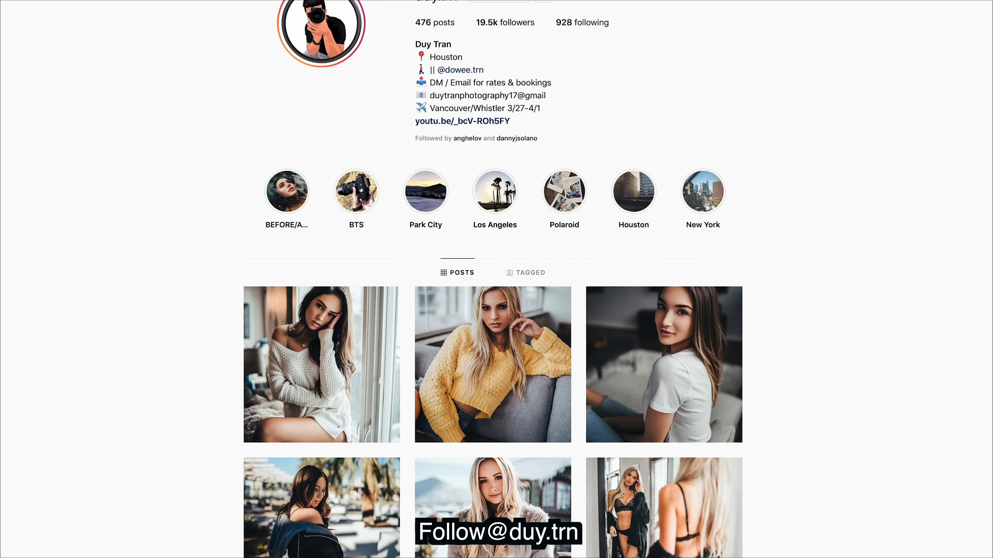
Switch to the photographer's Instagram profile, browse the posts, and view the portrait of the woman lying on white sheets
scroll(492, 279, "down", 8)
scroll(492, 280, "down", 7)
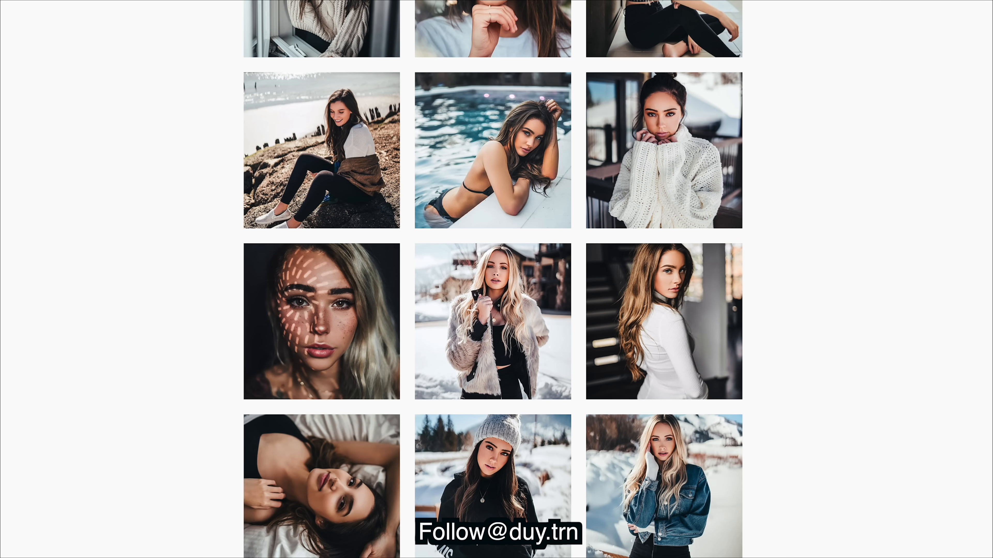
scroll(491, 393, "down", 4)
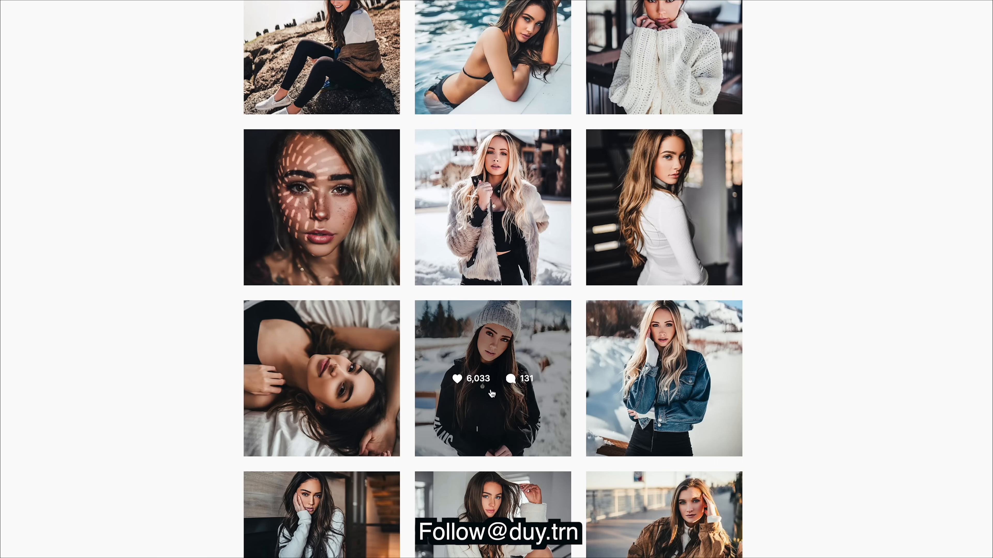
left_click(395, 368)
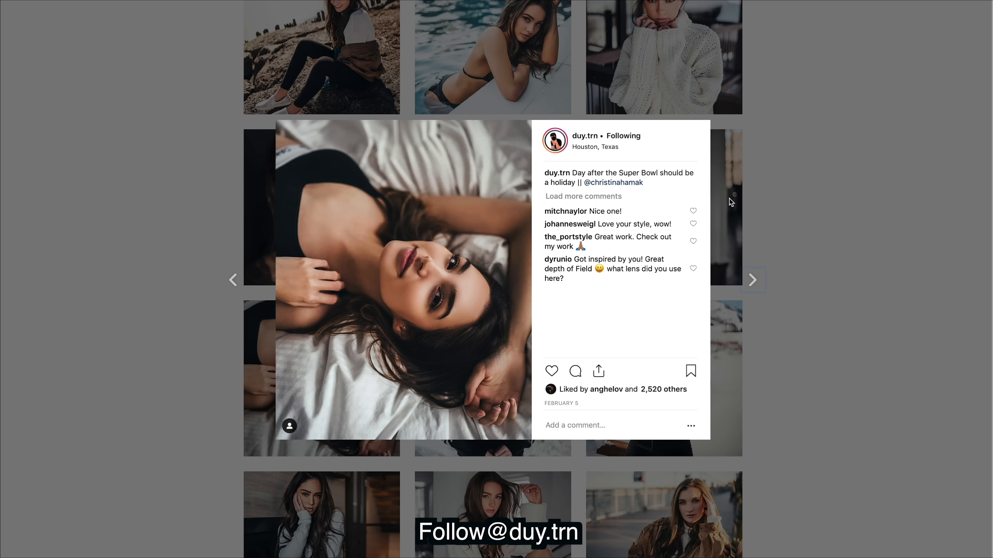
left_click(958, 344)
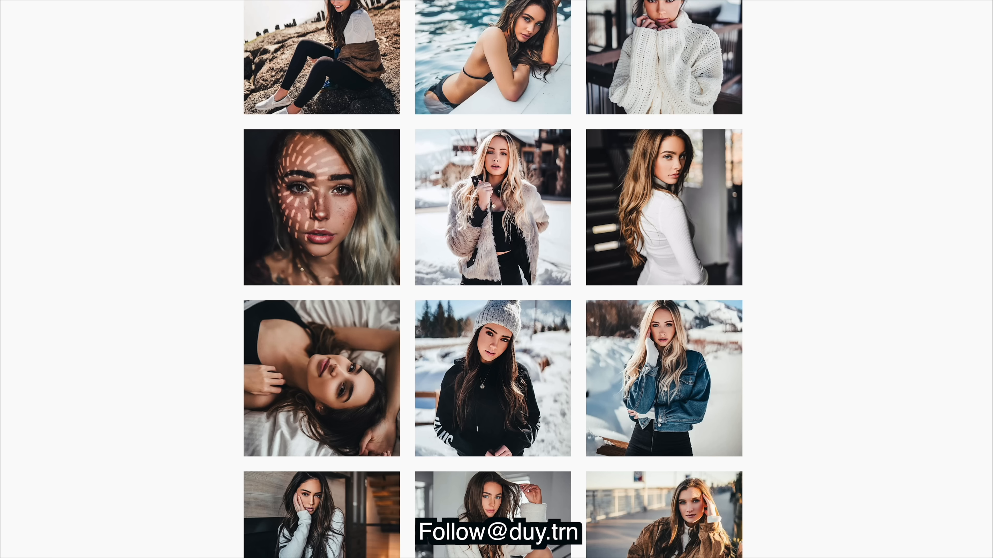
scroll(493, 279, "up", 20)
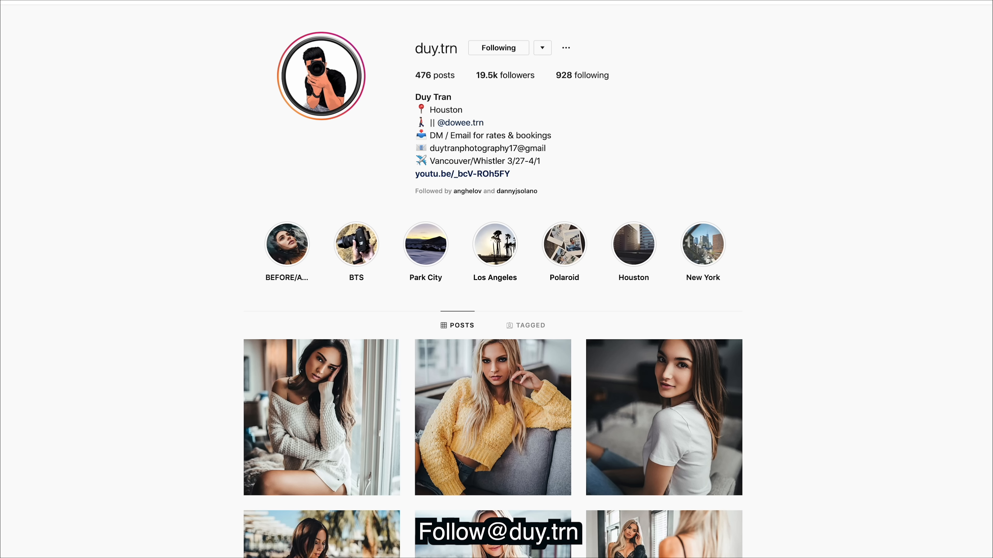
Examine the editing style across the photographer's older Instagram posts, viewing the white-sheets portrait again for comparison
scroll(915, 32, "down", 12)
scroll(492, 279, "down", 10)
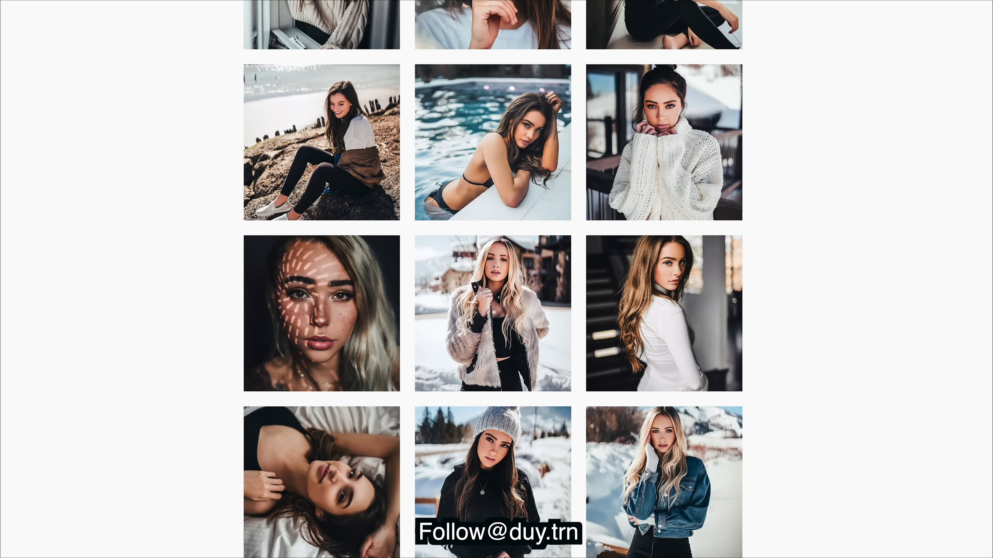
scroll(492, 279, "down", 5)
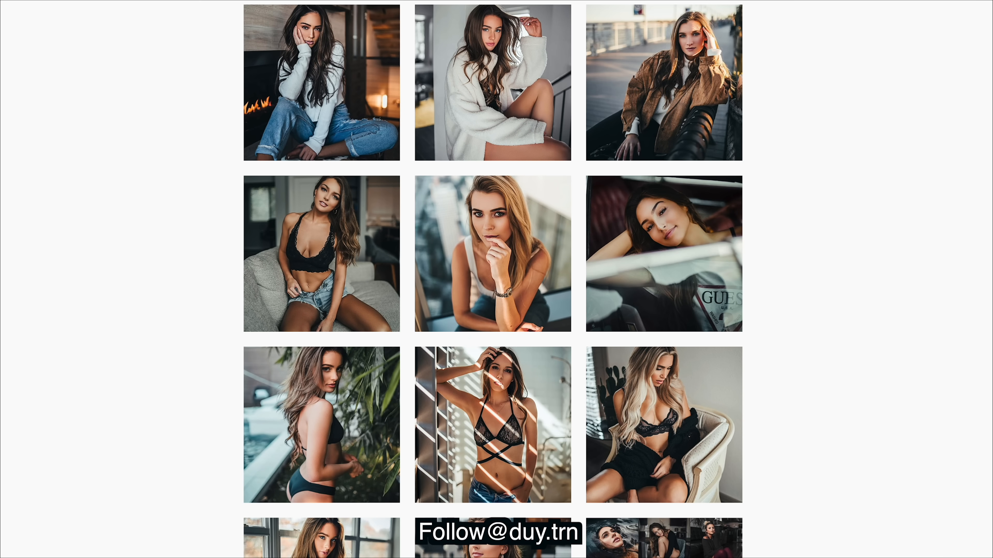
scroll(492, 279, "down", 10)
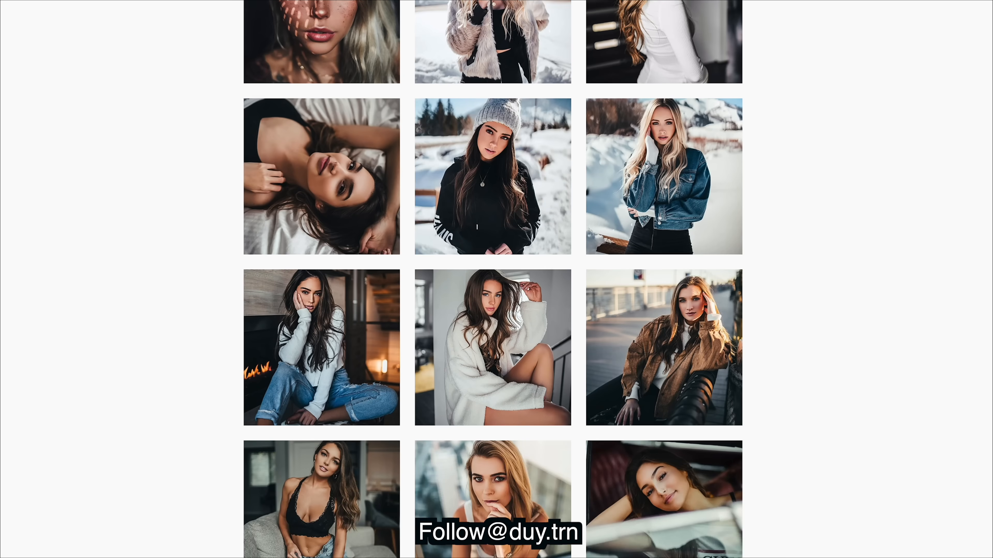
scroll(430, 270, "up", 3)
left_click(363, 251)
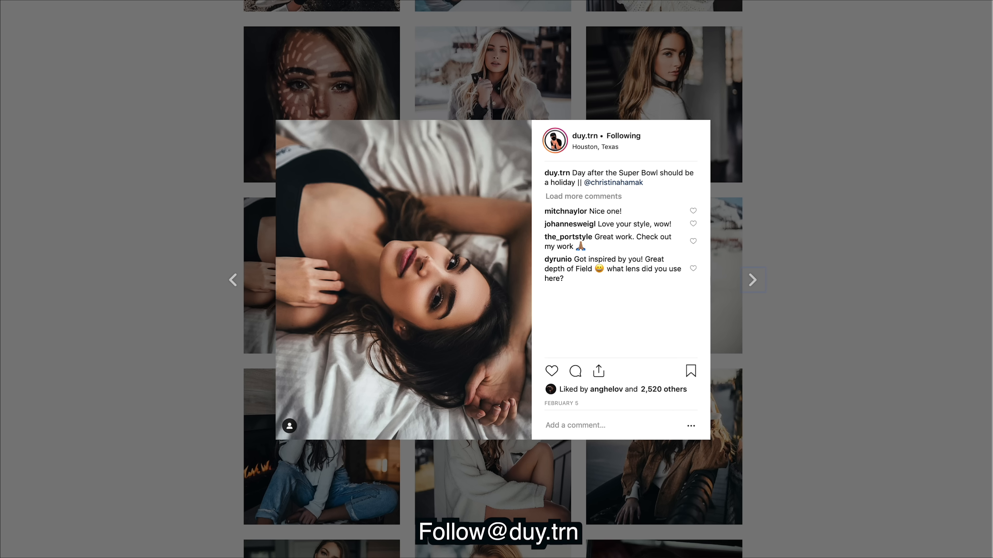
key("Escape")
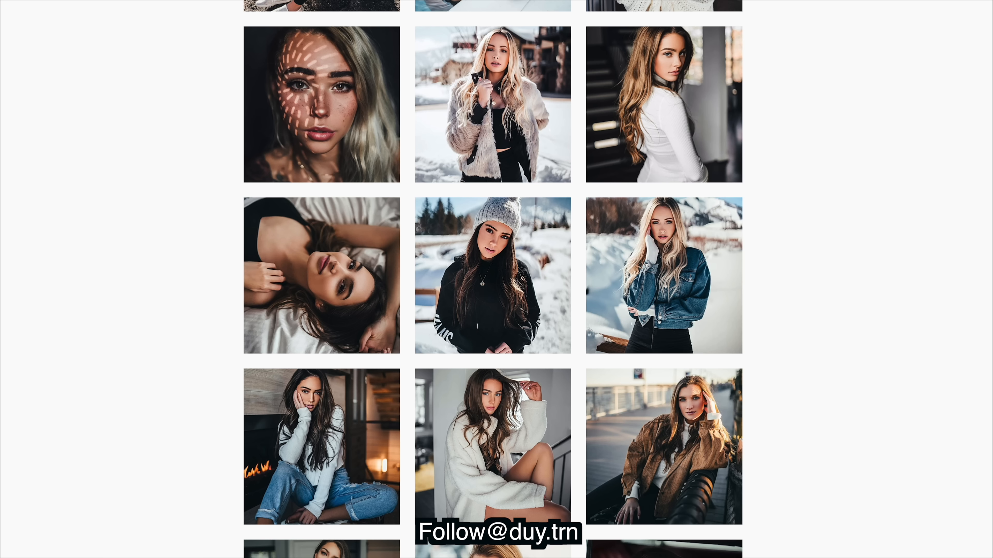
scroll(636, 214, "down", 20)
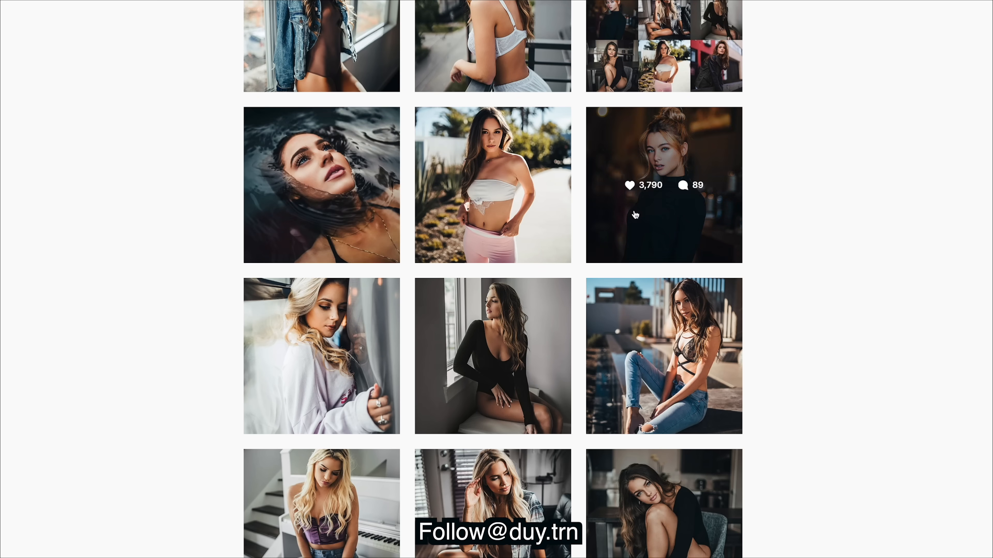
left_click(356, 241)
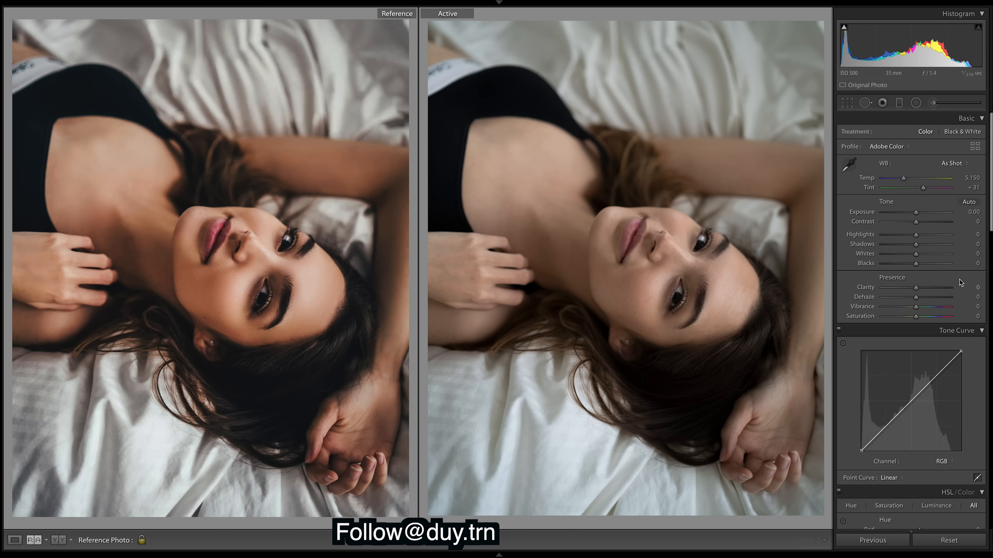
In Lightroom, set the active portrait's Contrast to +21 and Highlights to -75
left_click(923, 222)
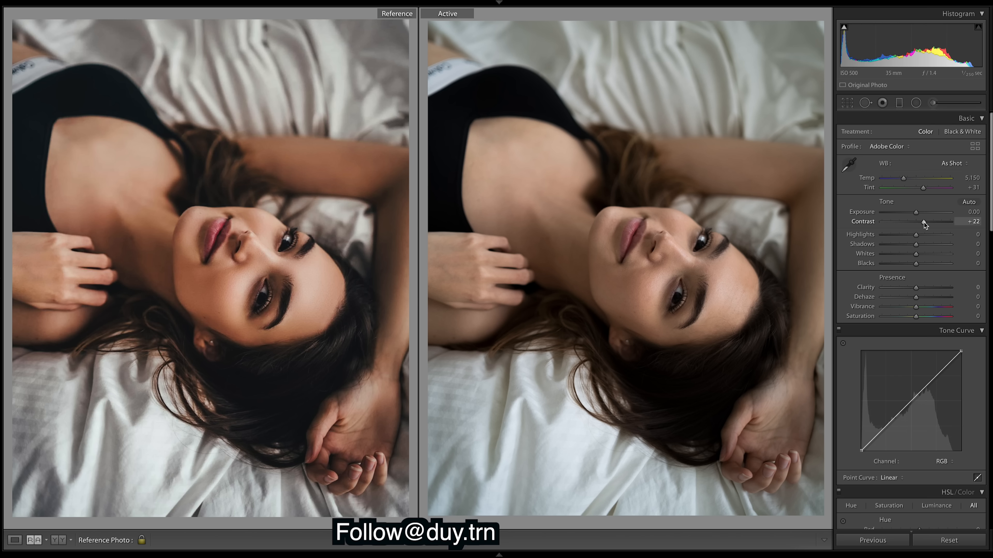
left_click_drag(924, 222, 924, 223)
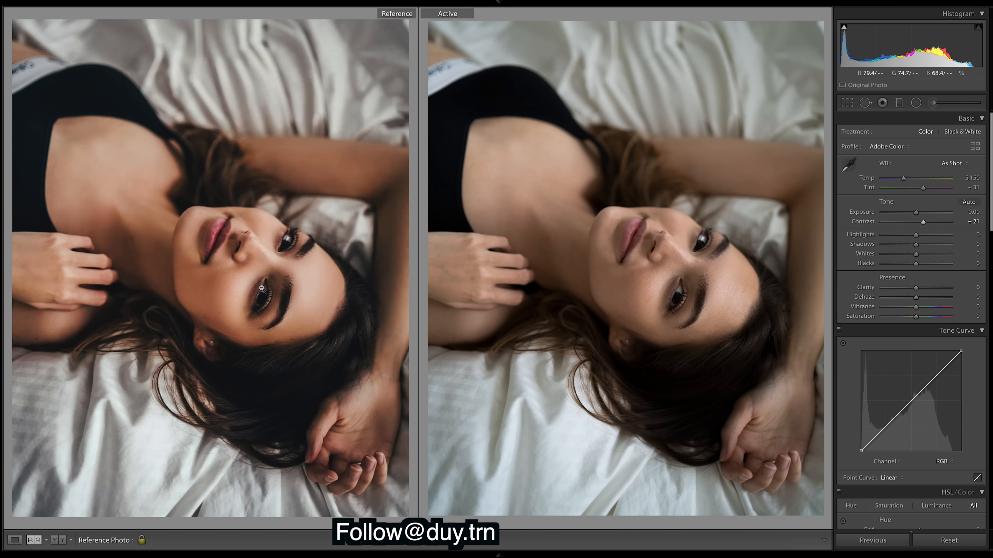
left_click(890, 237)
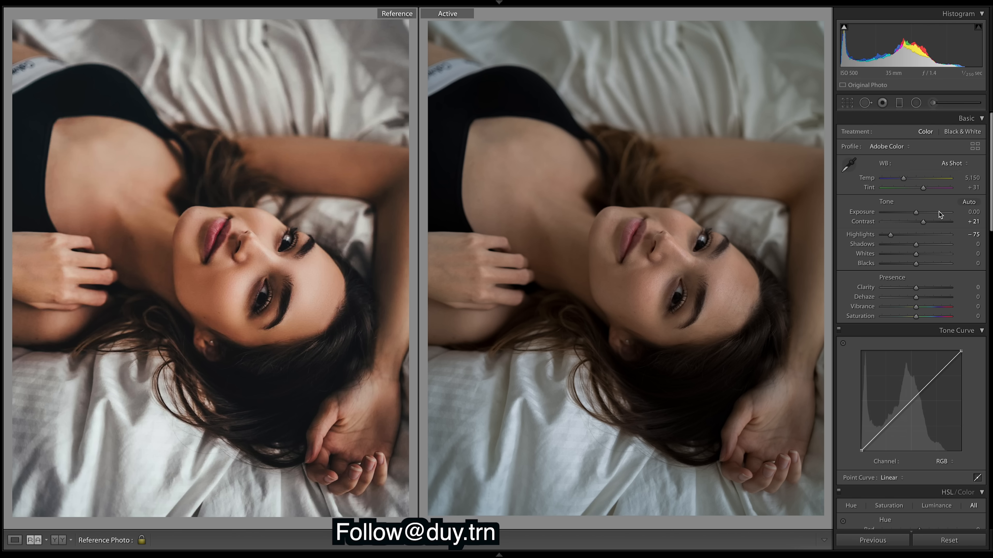
Set the portrait's Whites to +65 and Exposure to -0.50
left_click(925, 254)
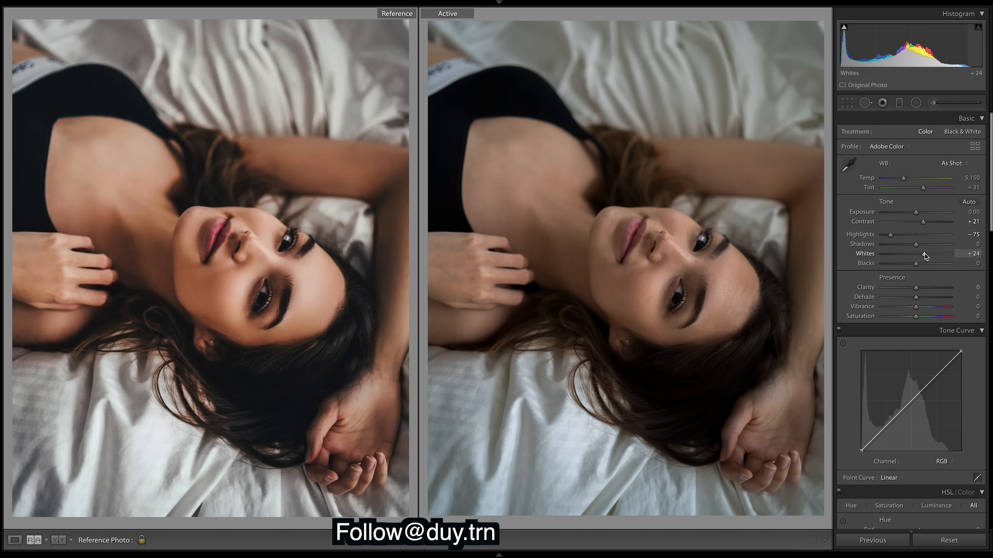
left_click_drag(925, 254, 939, 255)
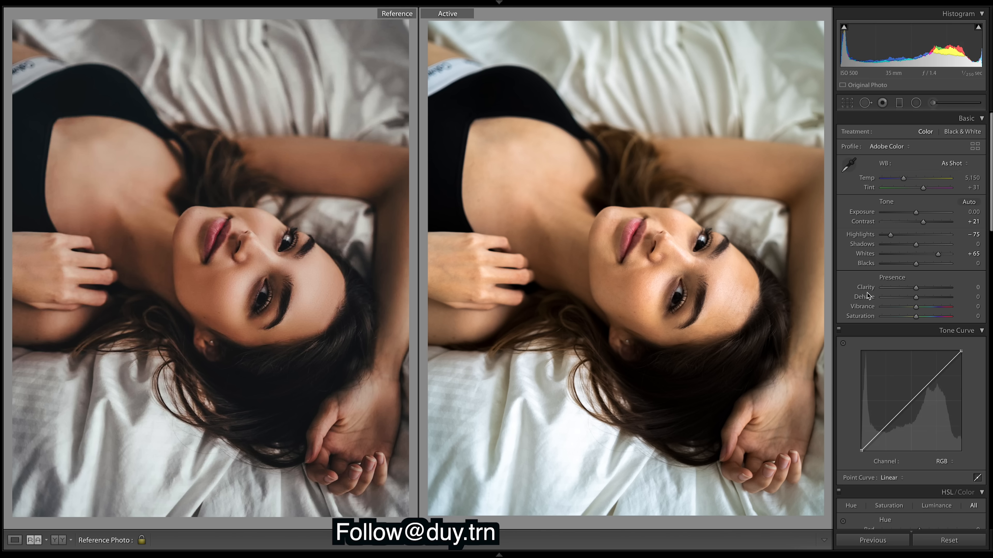
left_click_drag(916, 211, 913, 212)
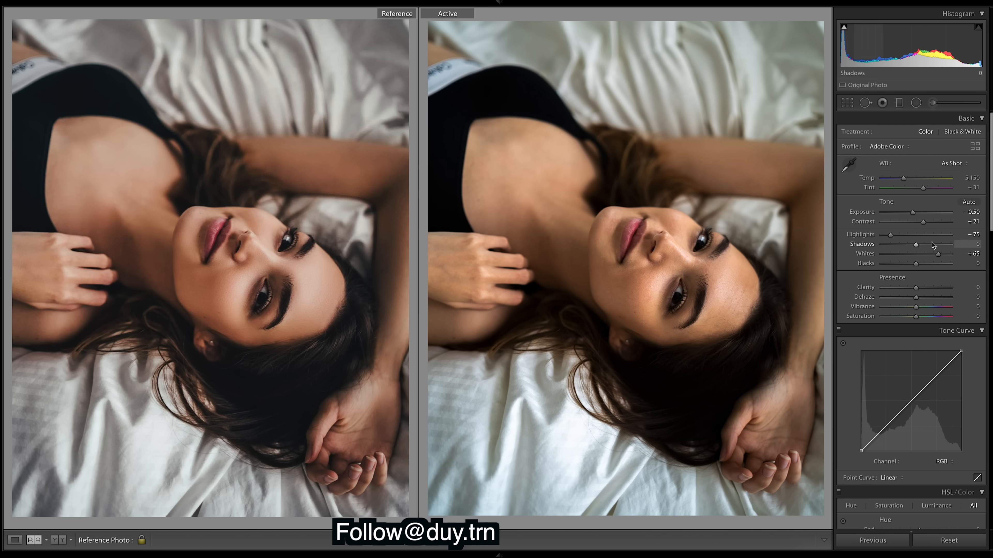
Lift the portrait's Shadows to +61 and its Blacks to +14
left_click(938, 245)
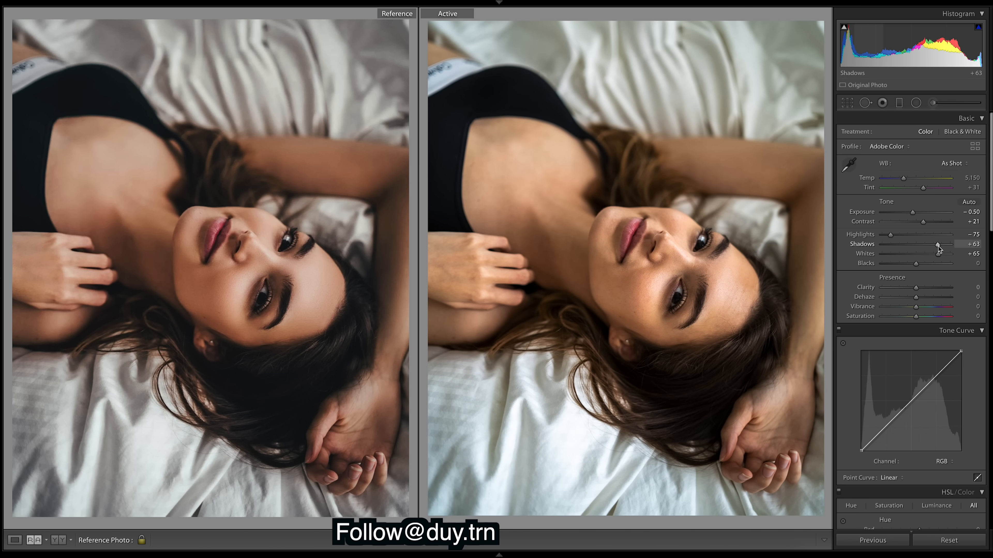
left_click_drag(938, 246, 937, 245)
left_click_drag(936, 245, 936, 245)
mouse_move(936, 245)
left_mouse_down()
mouse_move(894, 242)
mouse_move(922, 242)
left_mouse_up()
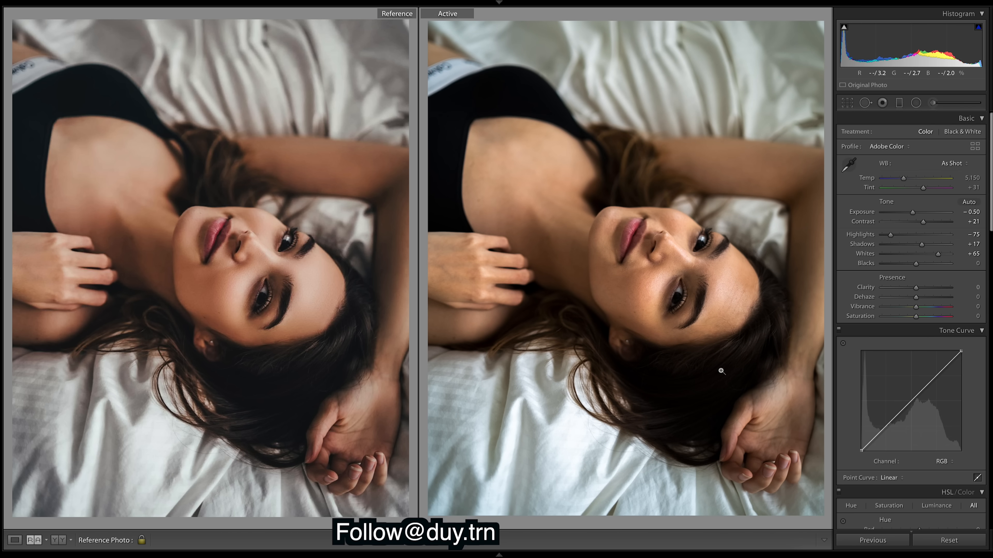
key("ctrl+z")
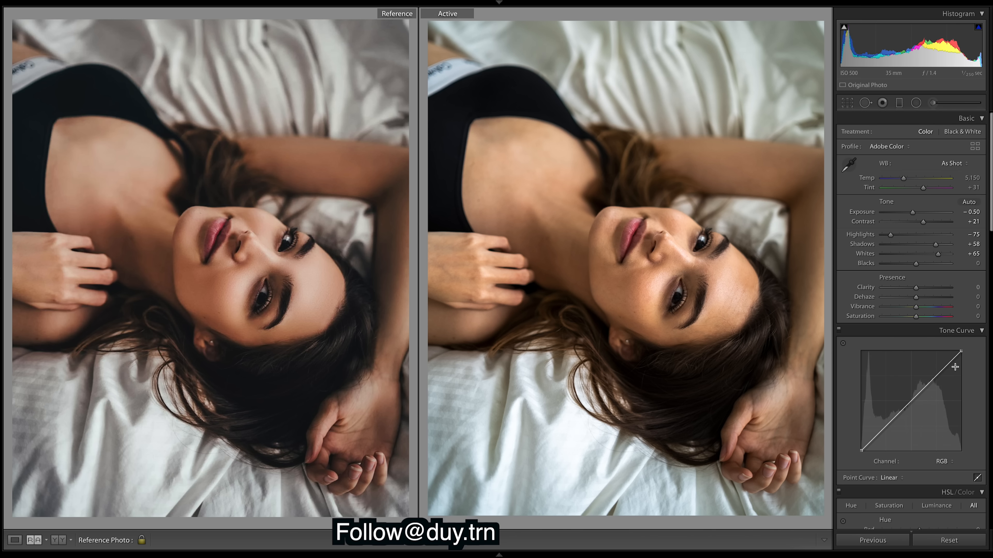
left_click(937, 246)
left_click_drag(916, 264, 919, 264)
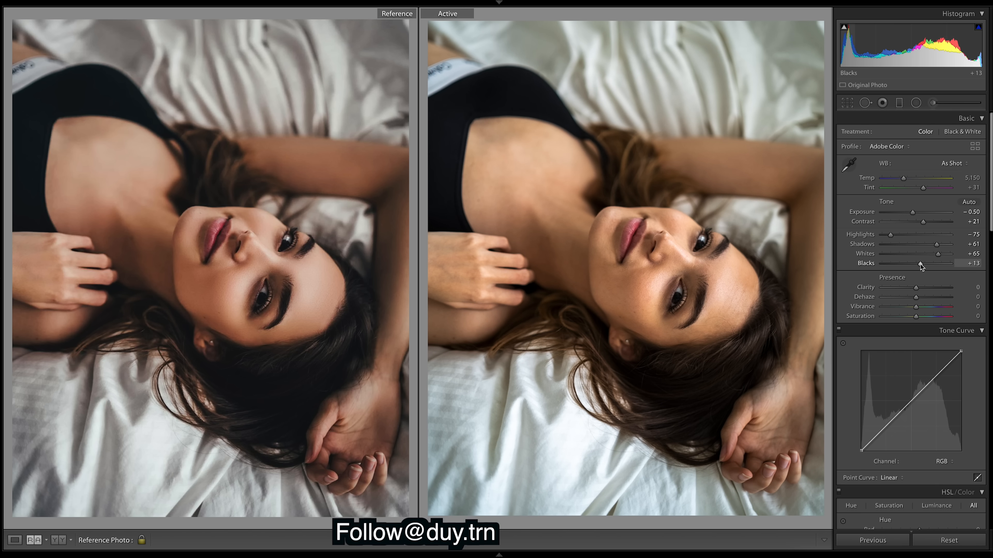
left_click_drag(921, 264, 920, 264)
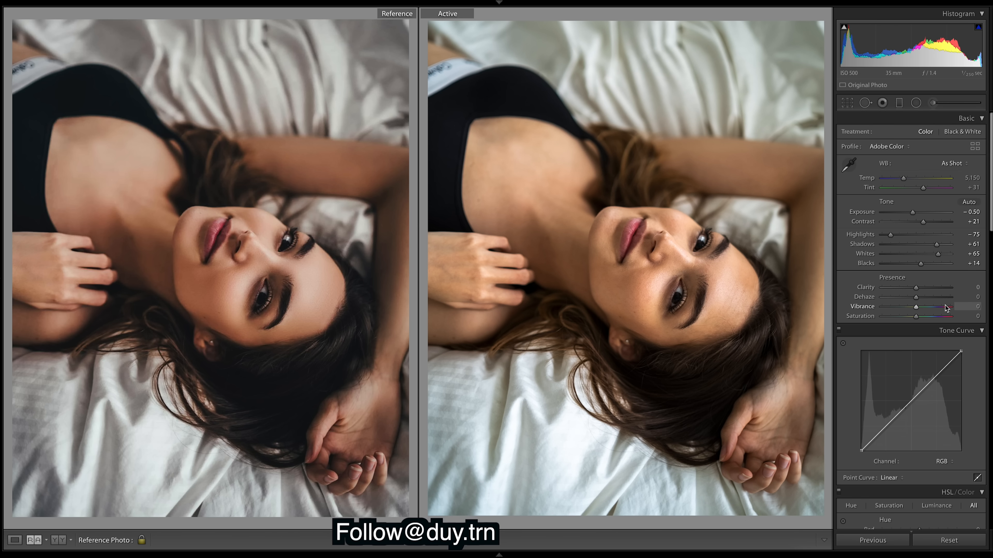
Set the portrait's Dehaze to +30
left_click_drag(916, 299, 926, 301)
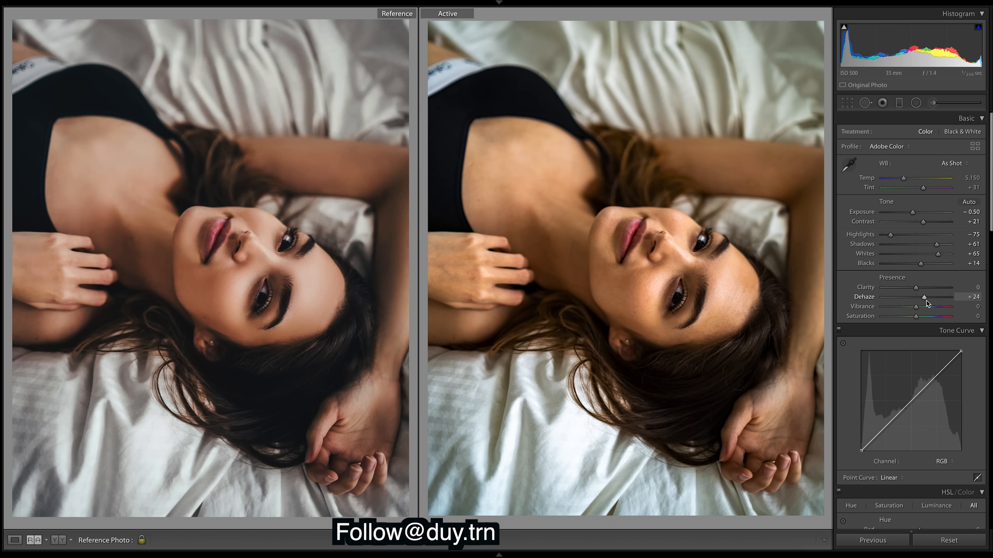
mouse_move(926, 300)
left_mouse_down()
mouse_move(917, 300)
mouse_move(927, 301)
left_mouse_up()
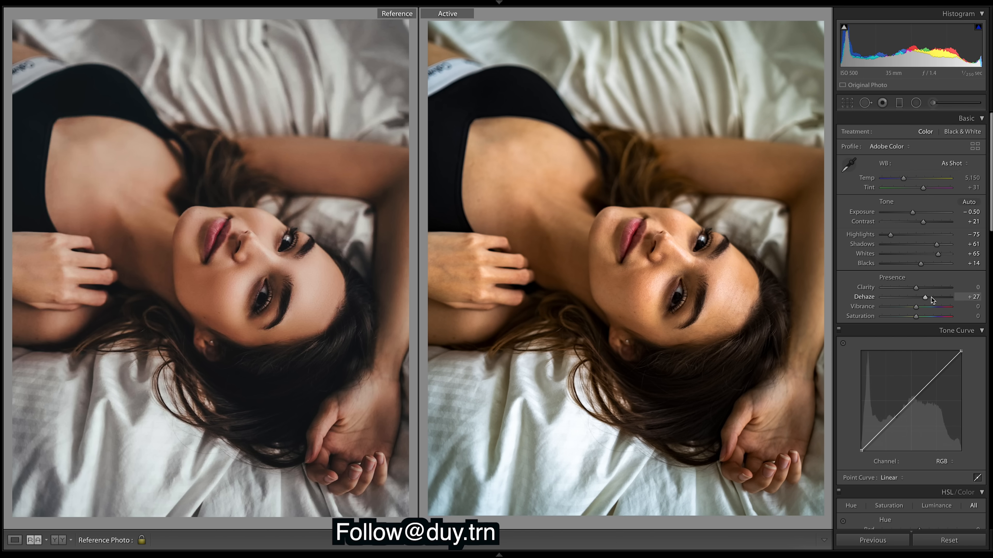
left_click_drag(925, 298, 926, 299)
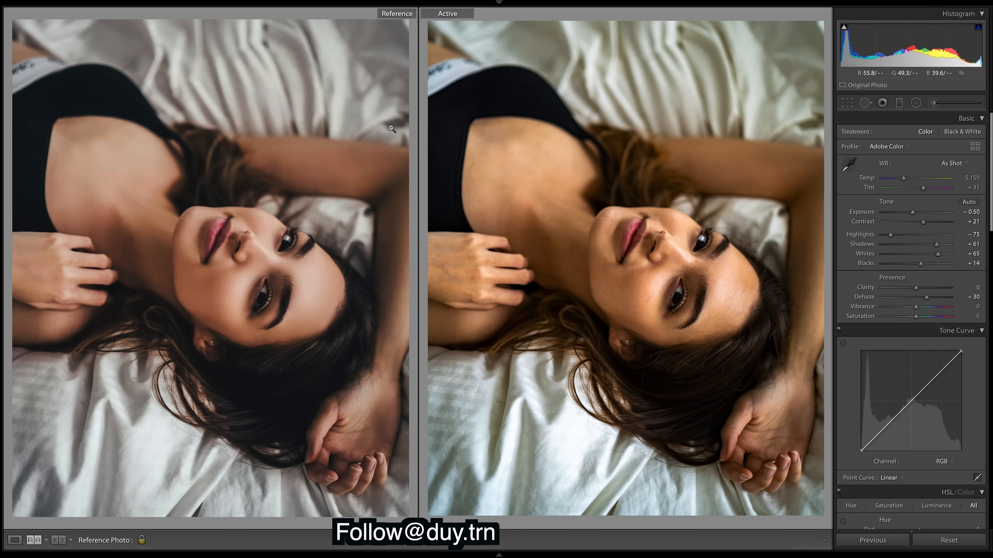
Make the reference screenshot the active photo to examine its histogram, and return to DSC07640.ARW
mouse_move(511, 556)
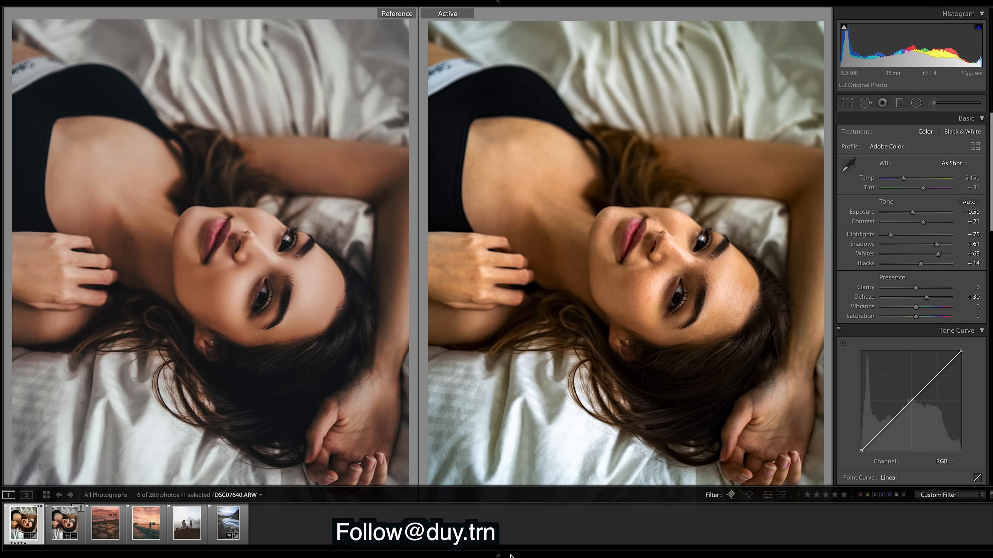
key("t")
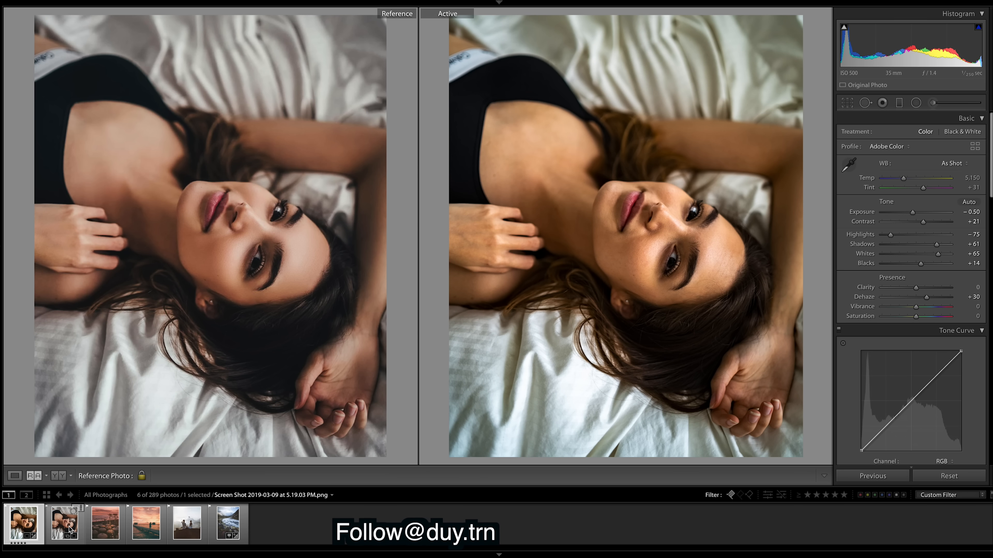
left_click(69, 530)
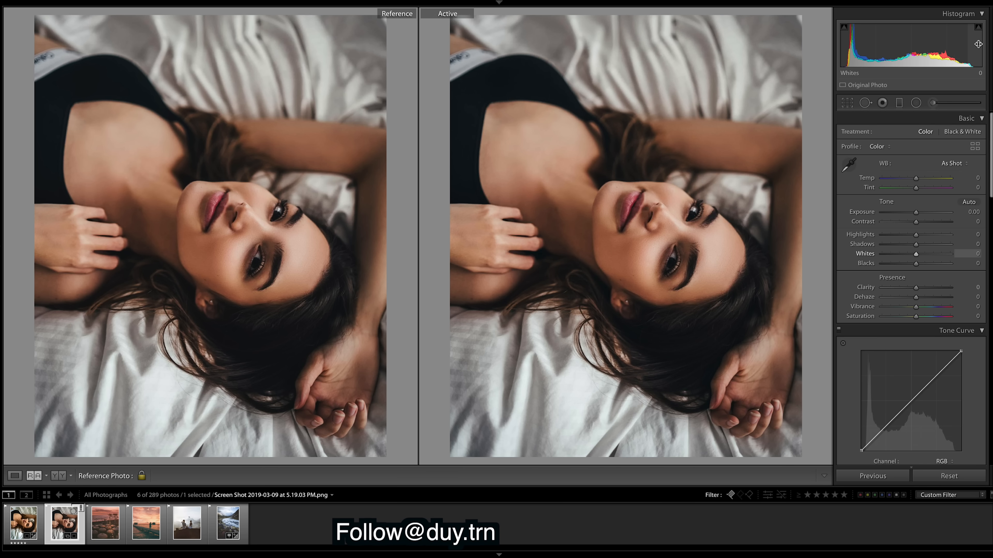
mouse_move(816, 5)
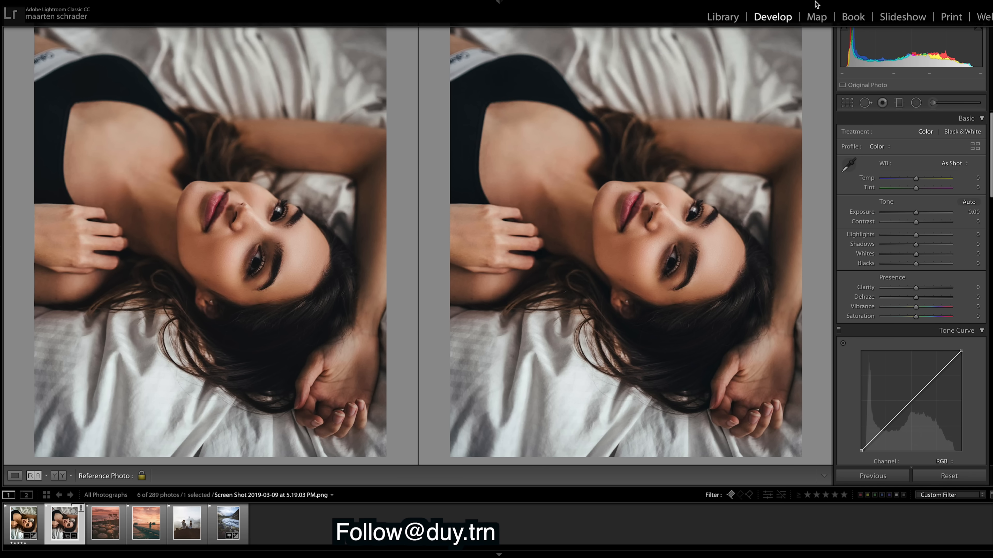
left_click(27, 527)
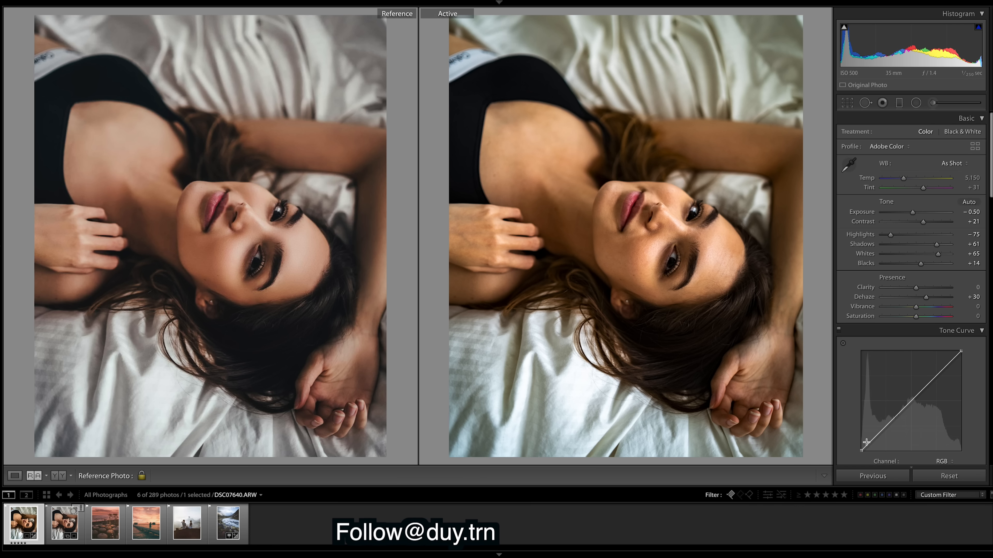
Raise the black point and lower the white point of the RGB tone curve to fade the shadows and highlights
left_click_drag(862, 451, 855, 447)
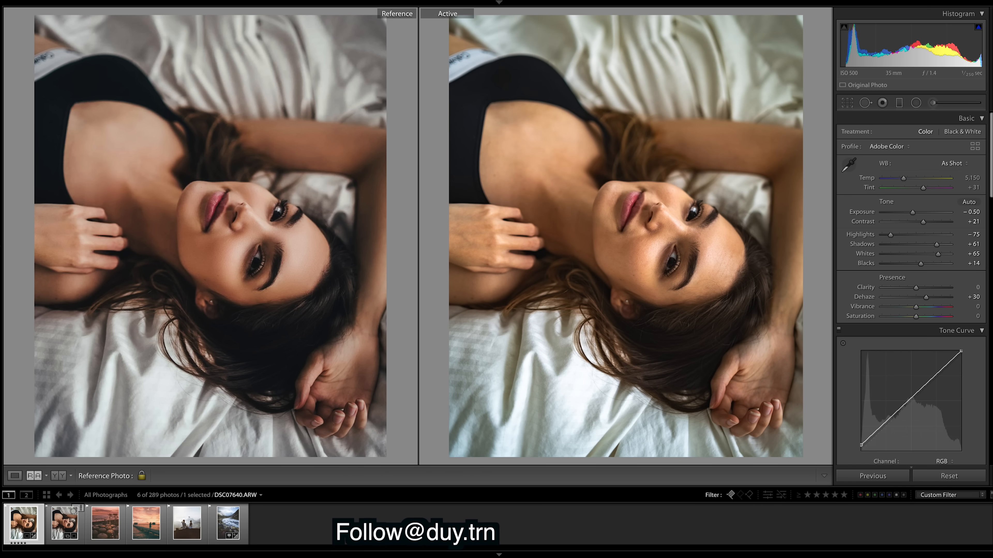
left_click_drag(962, 352, 967, 360)
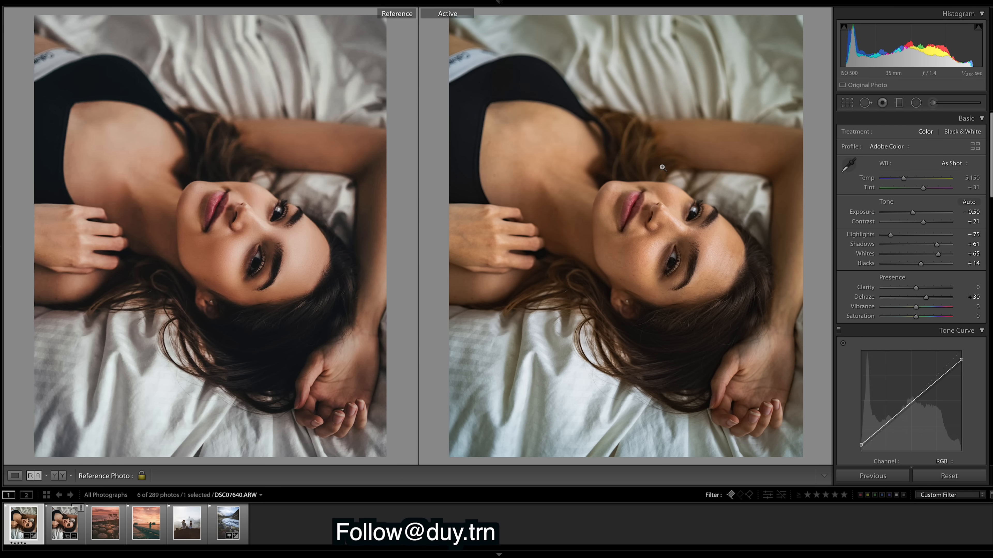
Raise the RGB curve's black point slightly, and shape the Red channel curve into an S with lowered shadows and lifted highlights
left_click_drag(861, 446, 862, 444)
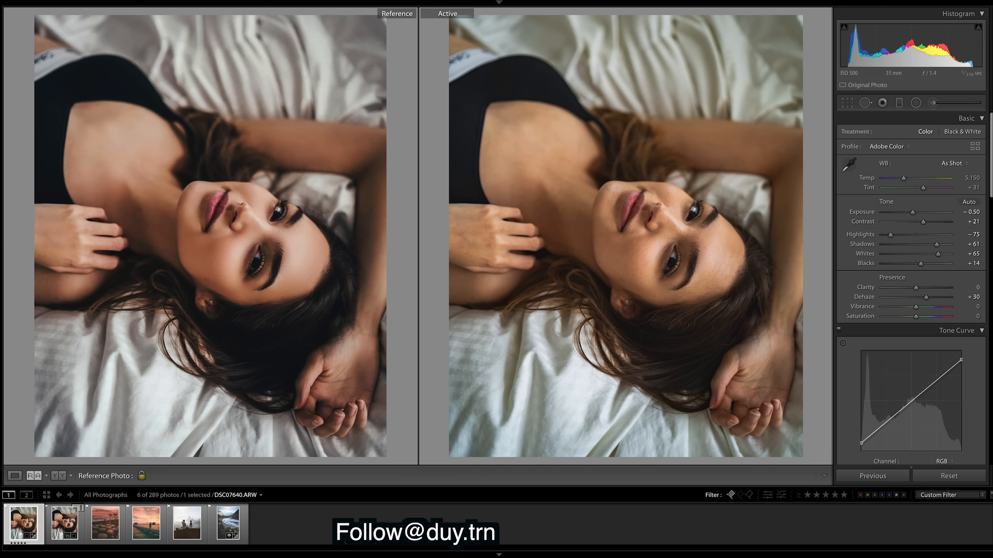
scroll(918, 352, "down", 5)
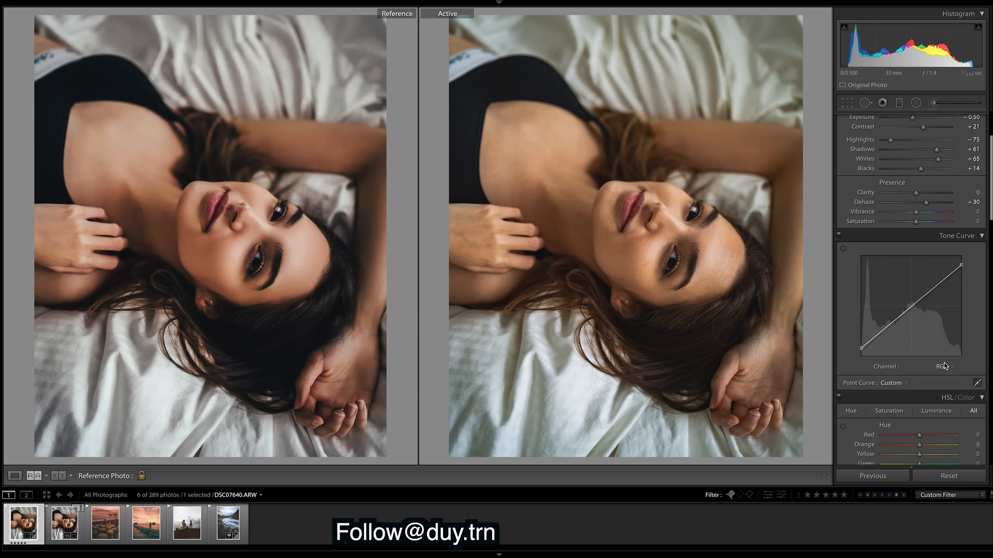
left_click(951, 369)
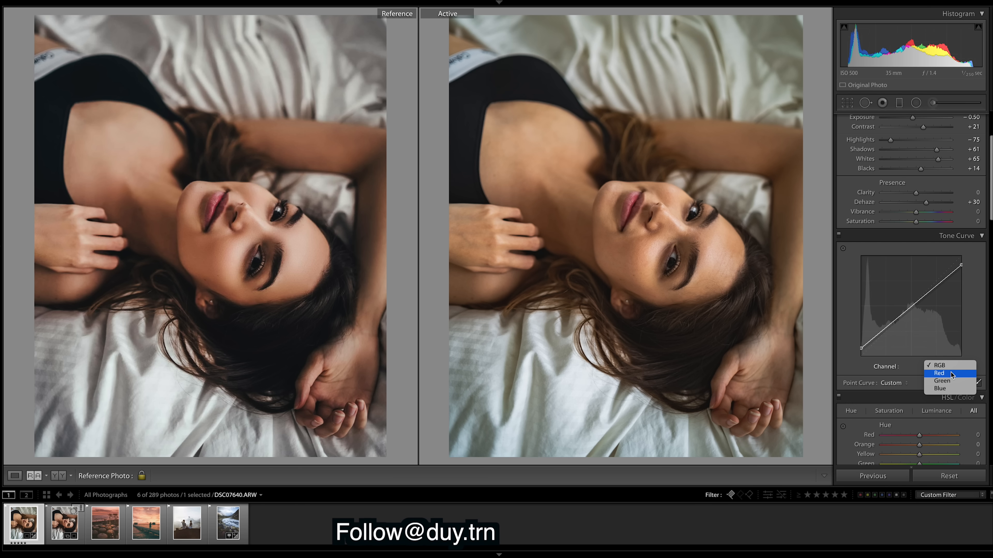
left_click(951, 373)
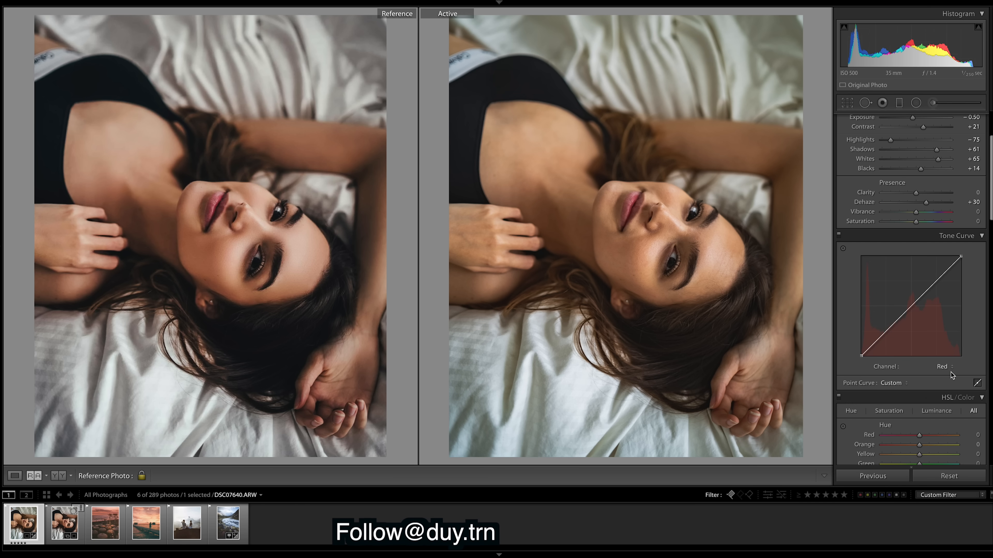
left_click_drag(881, 337, 906, 309)
left_click_drag(931, 279, 930, 281)
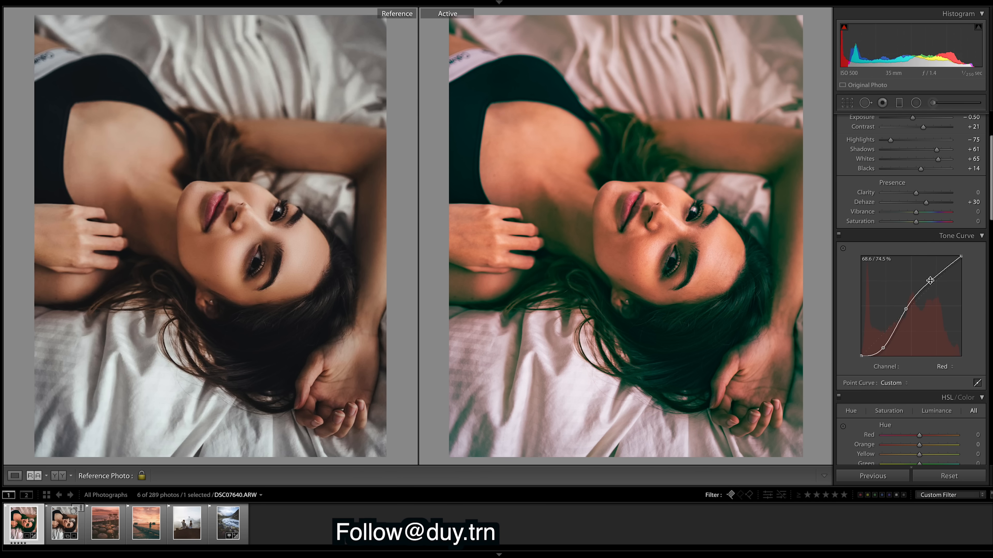
Shape the Green channel curve into an S with a lowered shadow point, a midtone point and a lifted highlight point
left_click(944, 366)
left_click(942, 375)
left_click_drag(877, 340, 880, 351)
left_click_drag(907, 319, 933, 283)
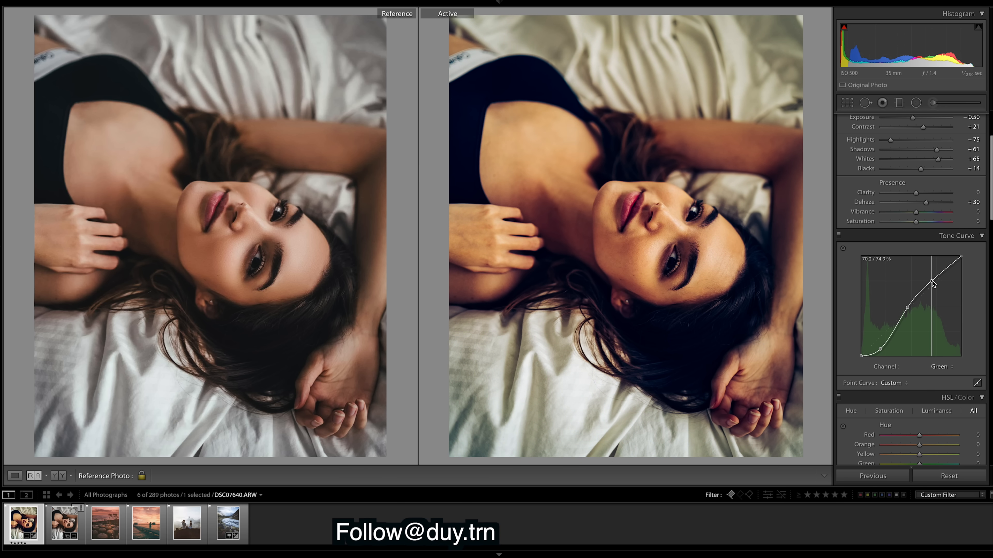
Give the Blue channel curve a matching S shape with lowered shadows and lifted highlights, and return to the RGB curve
left_click(942, 367)
left_click(942, 375)
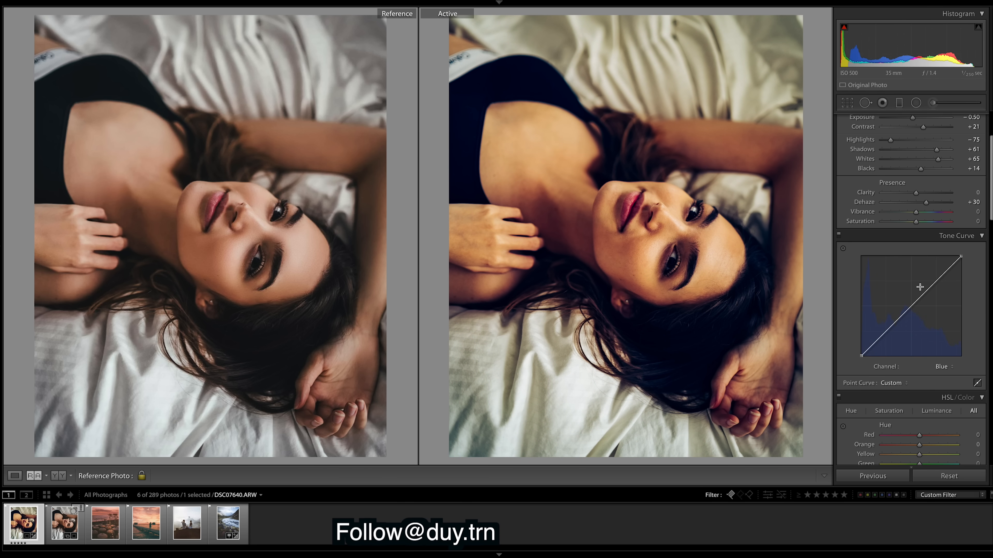
left_click_drag(883, 334, 881, 347)
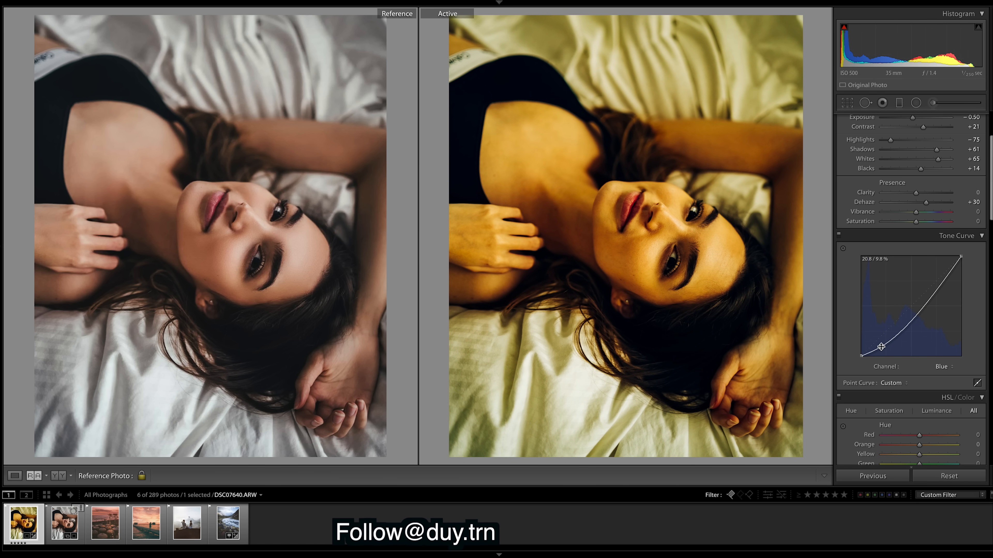
left_click_drag(913, 318, 934, 281)
left_click(952, 365)
left_click(949, 342)
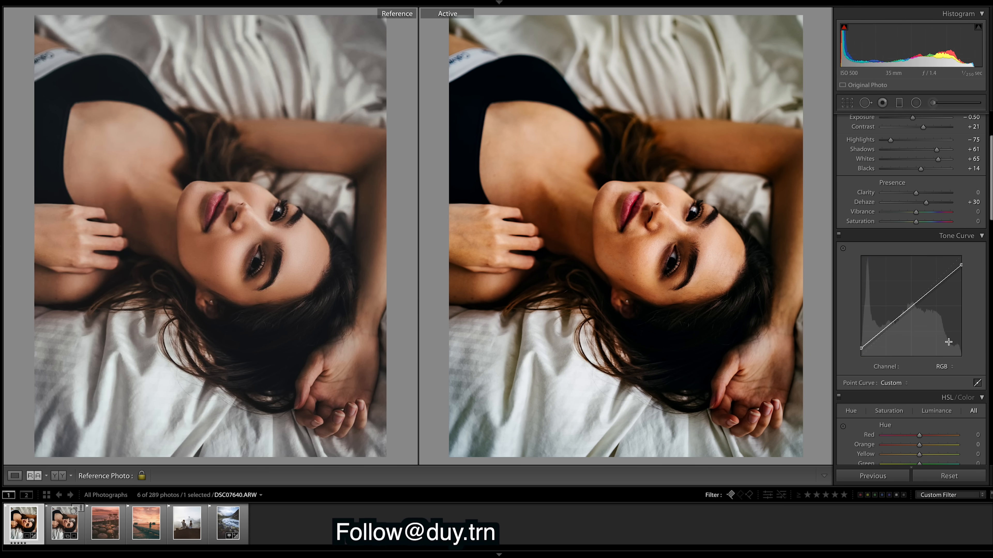
Mute the portrait's colors with Orange saturation at −30, Vibrance at −9 and overall Saturation at −6
scroll(896, 335, "down", 5)
left_click_drag(920, 353, 908, 352)
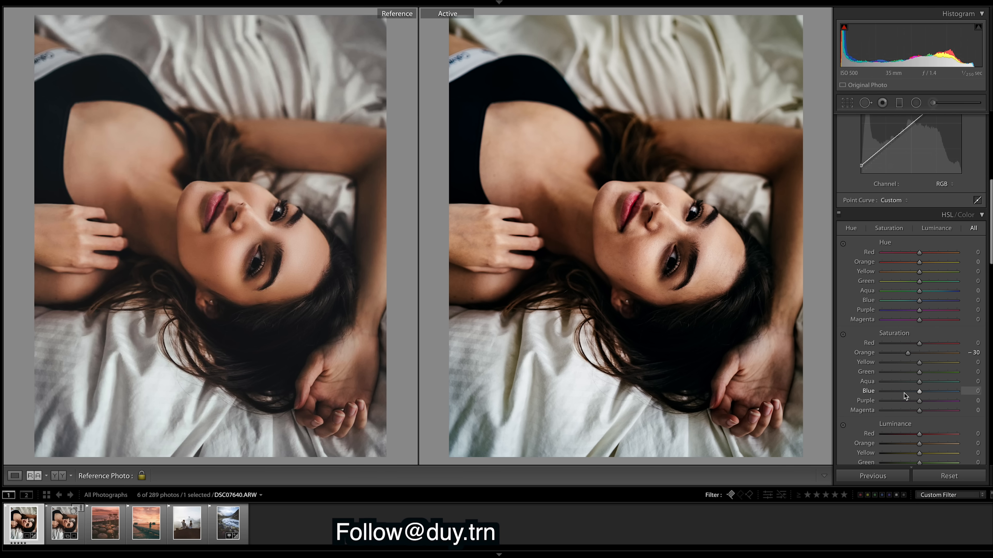
scroll(967, 280, "up", 5)
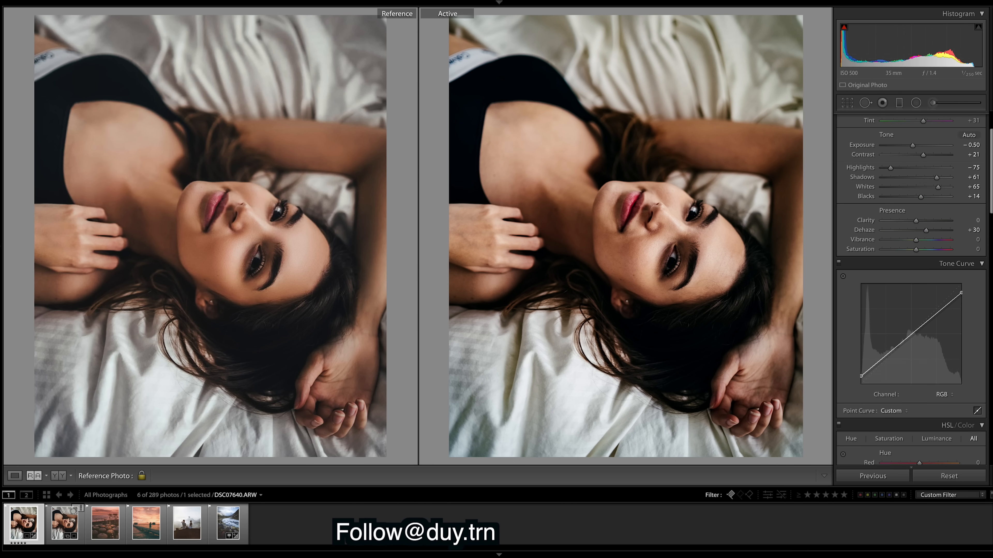
scroll(978, 411, "up", 1)
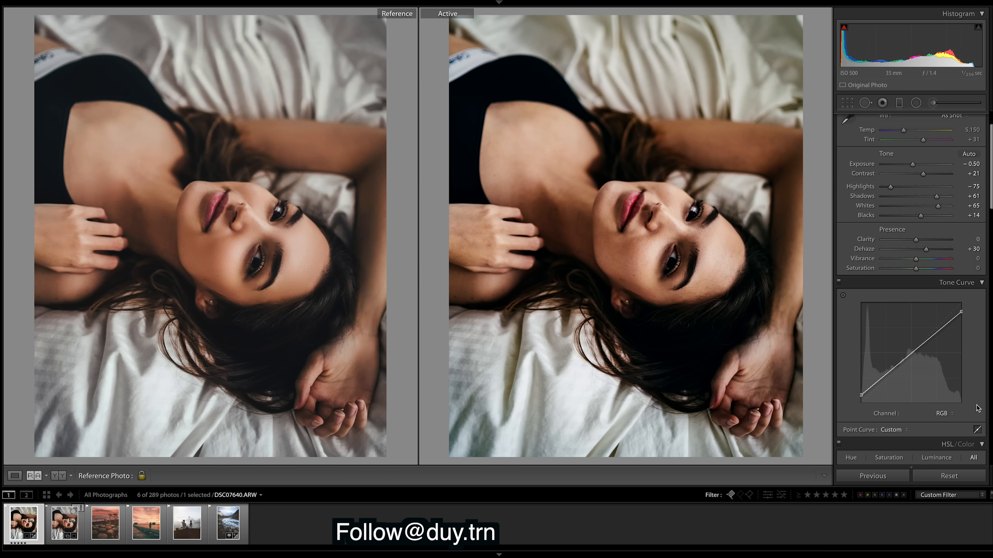
left_click_drag(916, 259, 912, 259)
Raise the RGB curve's black point further to fade the blacks, and add shadow, midtone and highlight points along the curve
left_click_drag(862, 395, 874, 382)
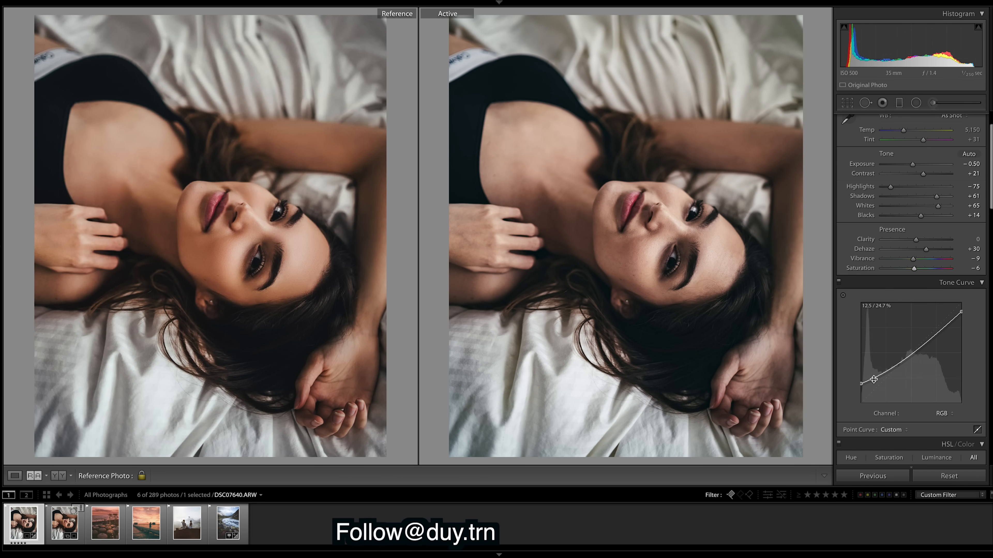
left_click_drag(873, 378, 872, 378)
left_click(912, 353)
left_click_drag(912, 353, 964, 312)
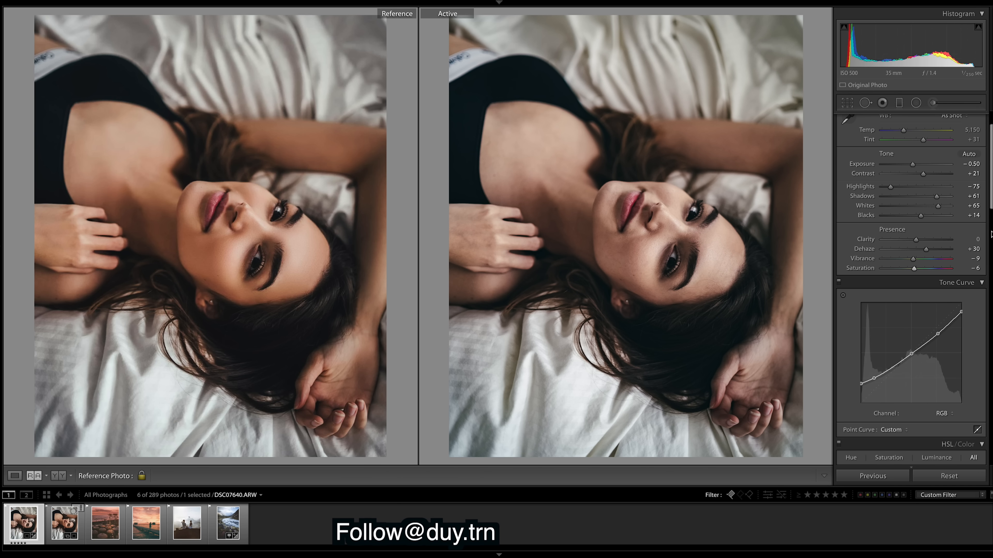
Reset the Orange saturation to 0 and set the Yellow saturation to −30
scroll(909, 253, "down", 8)
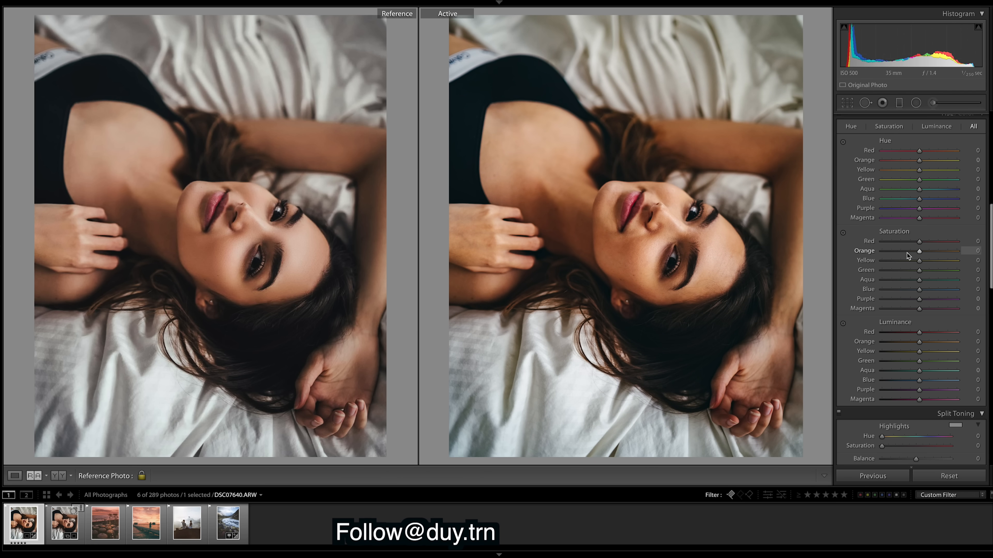
scroll(909, 270, "up", 8)
left_click_drag(916, 290, 914, 300)
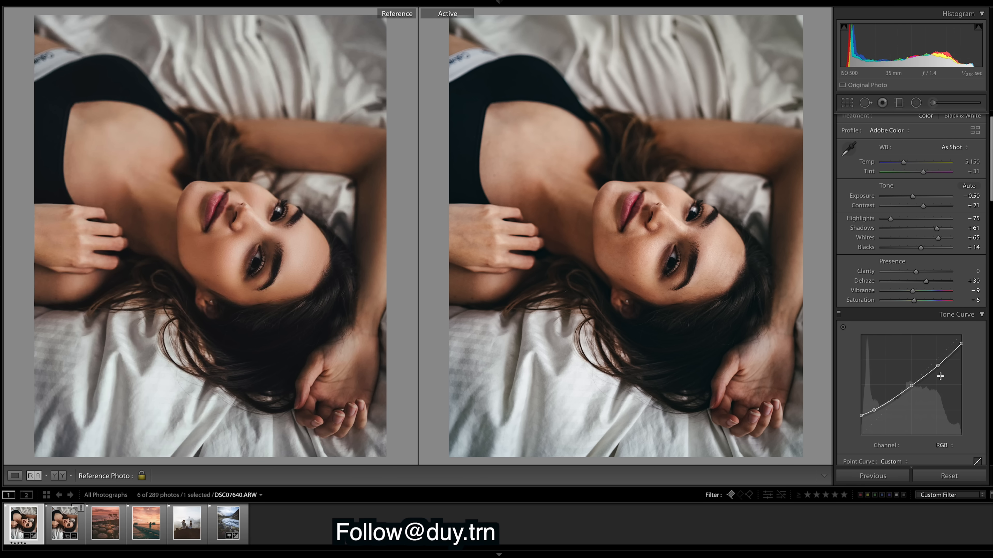
scroll(982, 151, "down", 10)
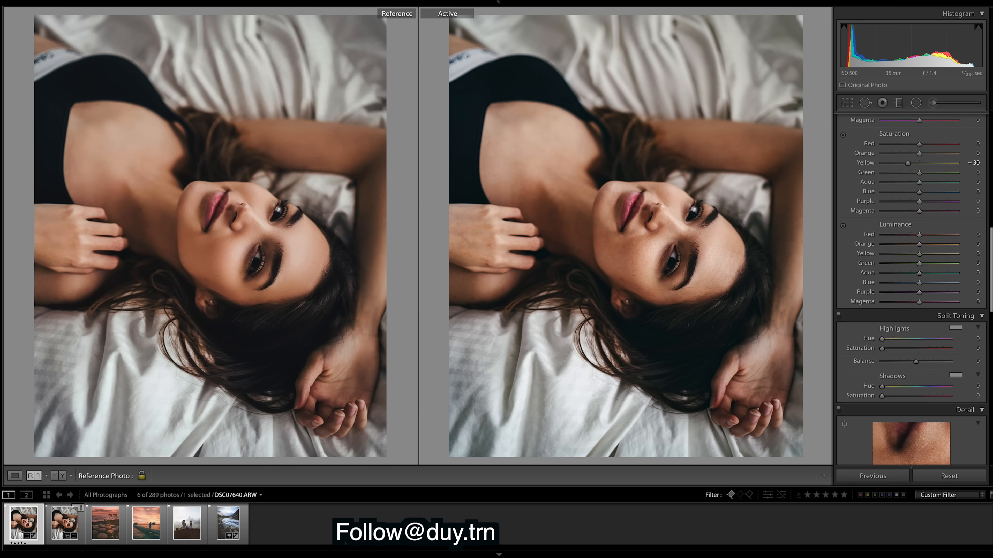
scroll(911, 300, "up", 1)
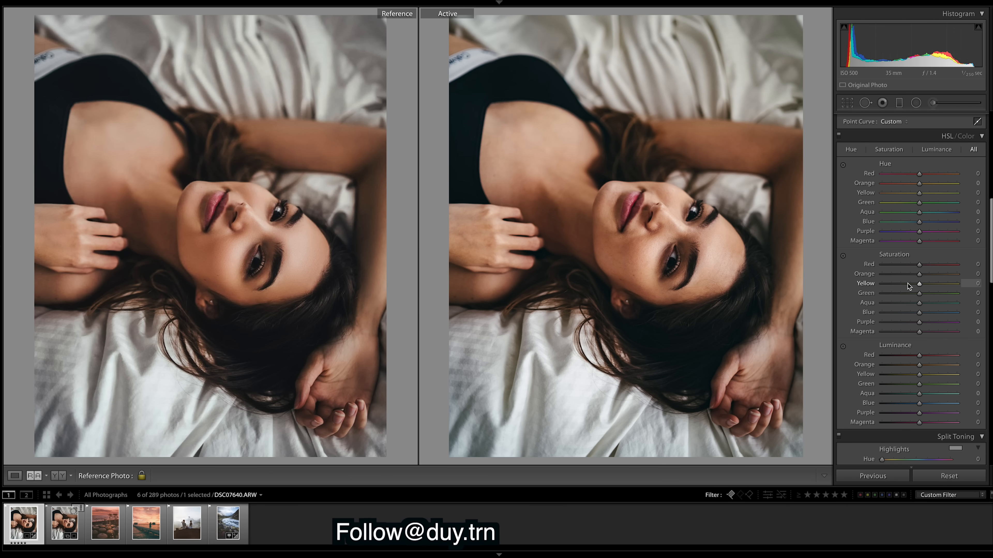
key("ctrl+z")
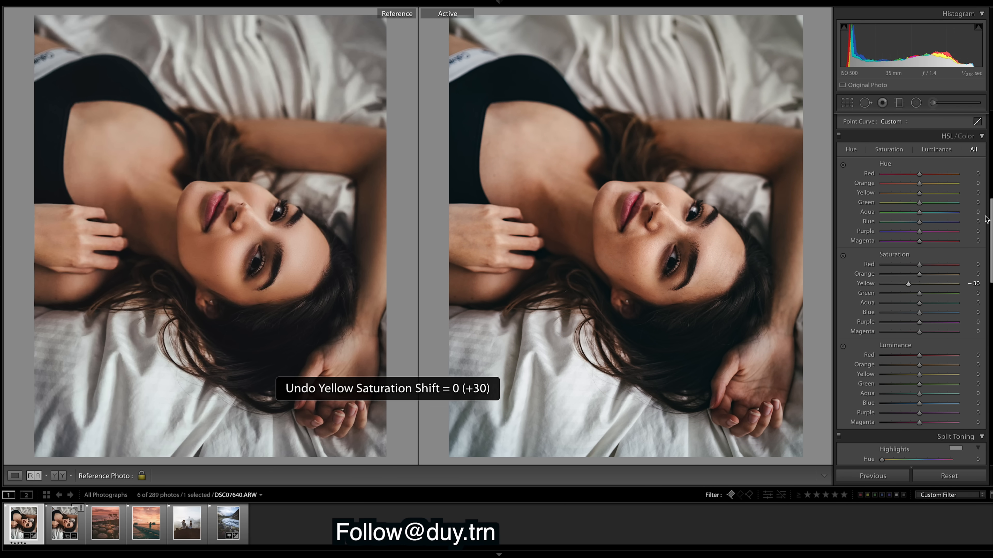
Try the Red channel curve's shadow point first higher and then further toward the midtones, undoing each change
scroll(884, 266, "up", 8)
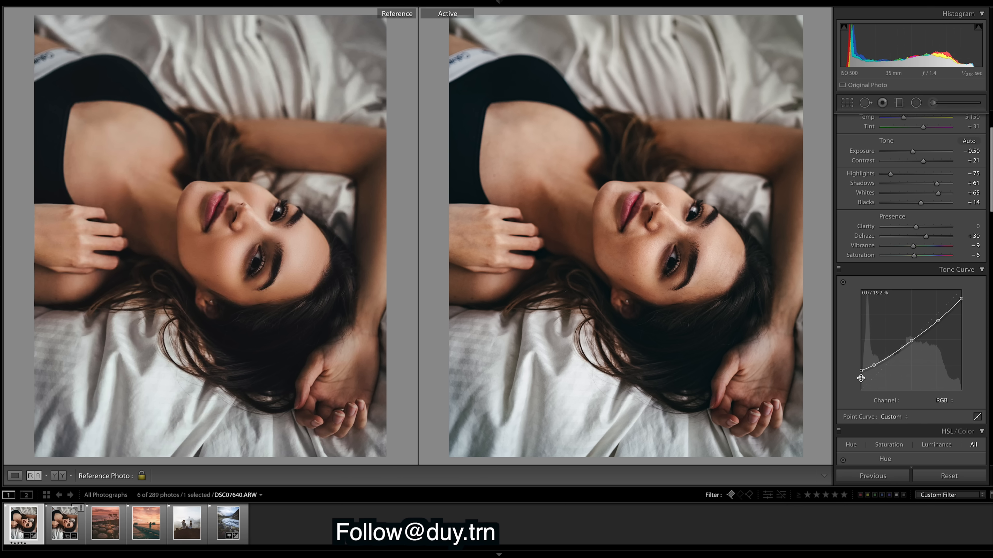
left_click(952, 400)
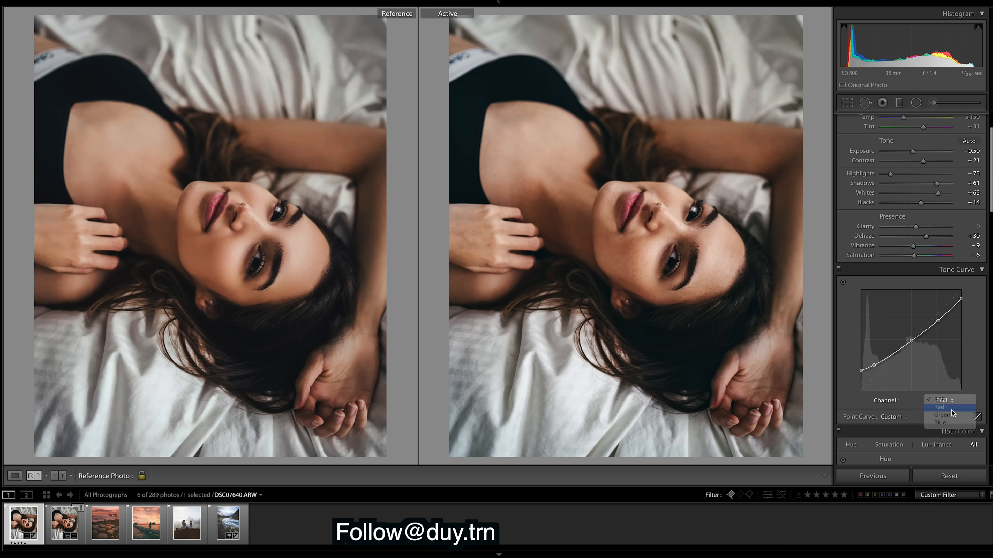
left_click(952, 409)
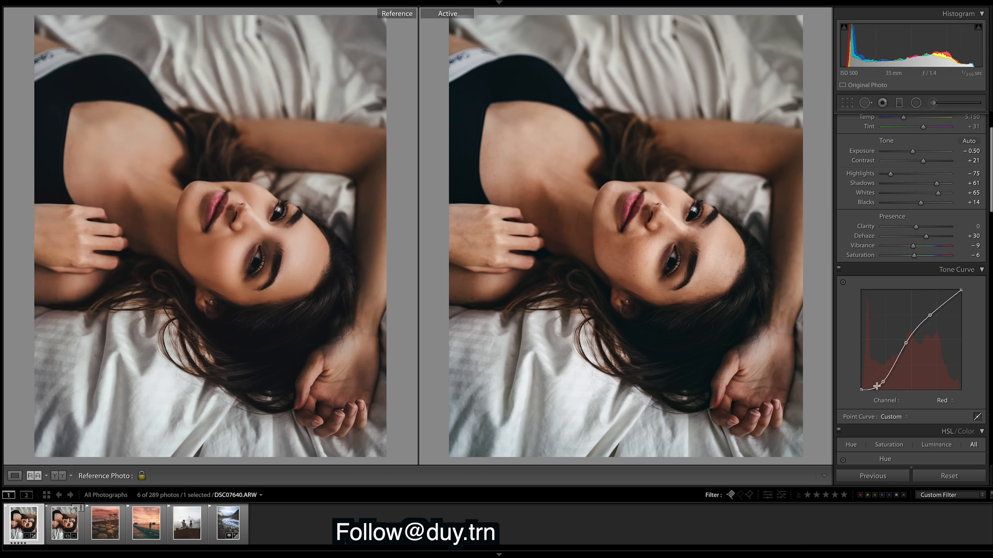
left_click_drag(882, 384, 875, 372)
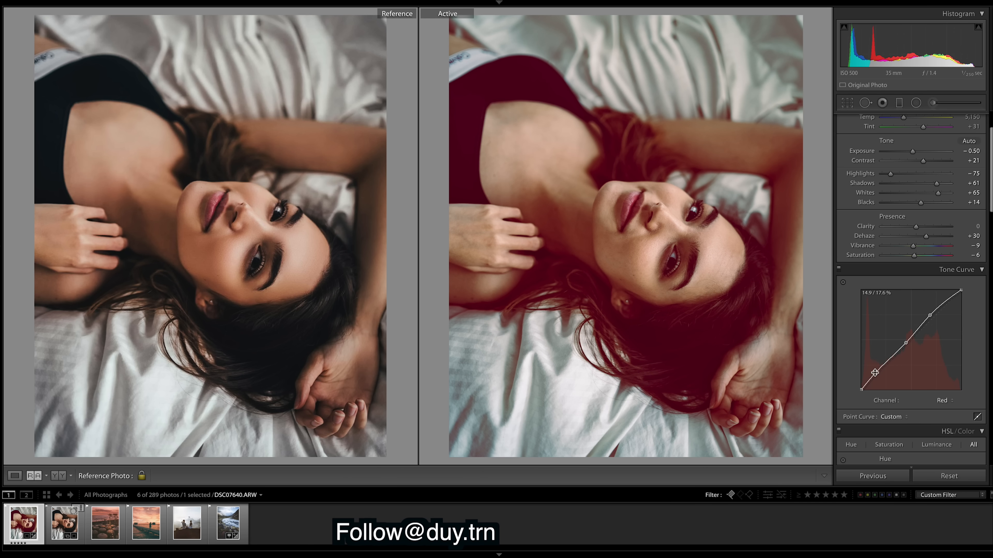
key("super+z")
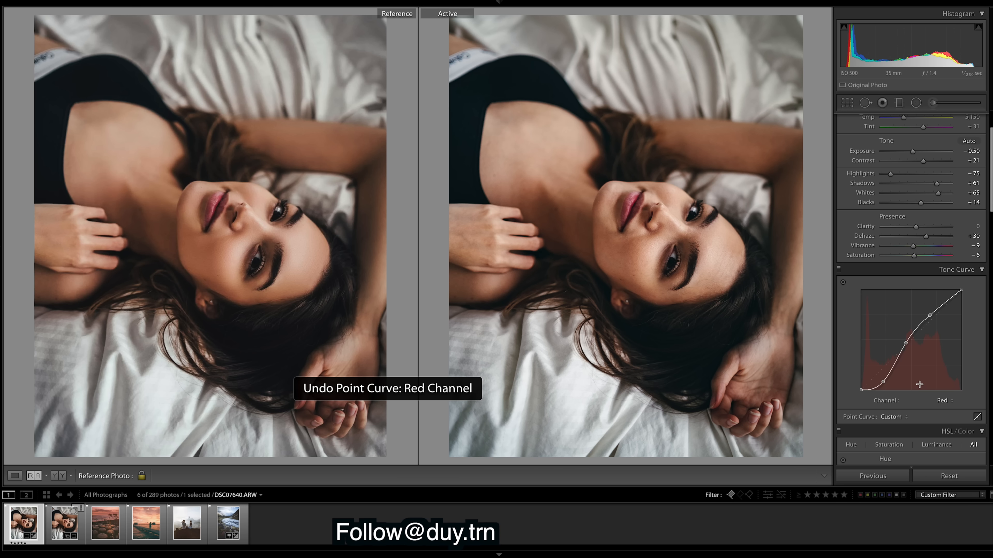
left_click_drag(885, 382, 890, 382)
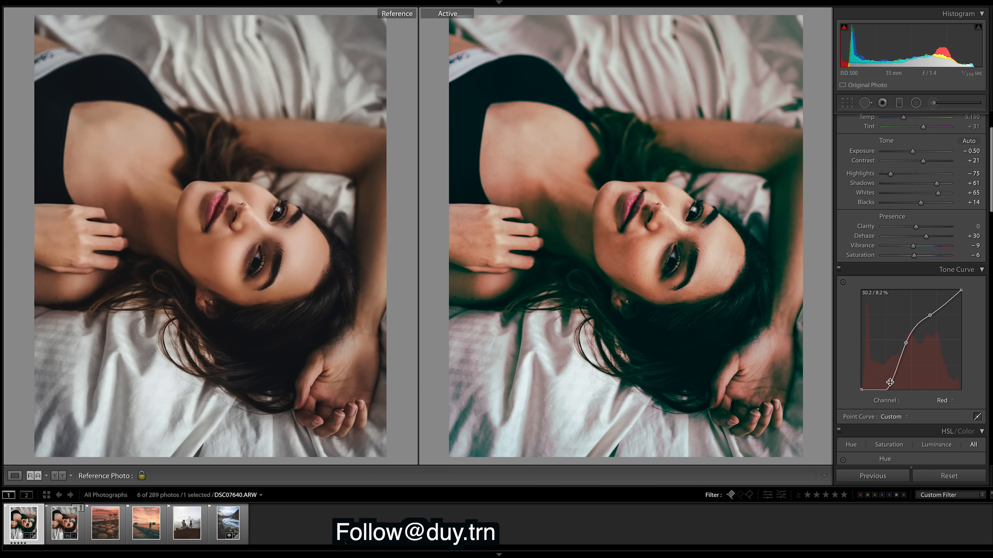
key("super+z")
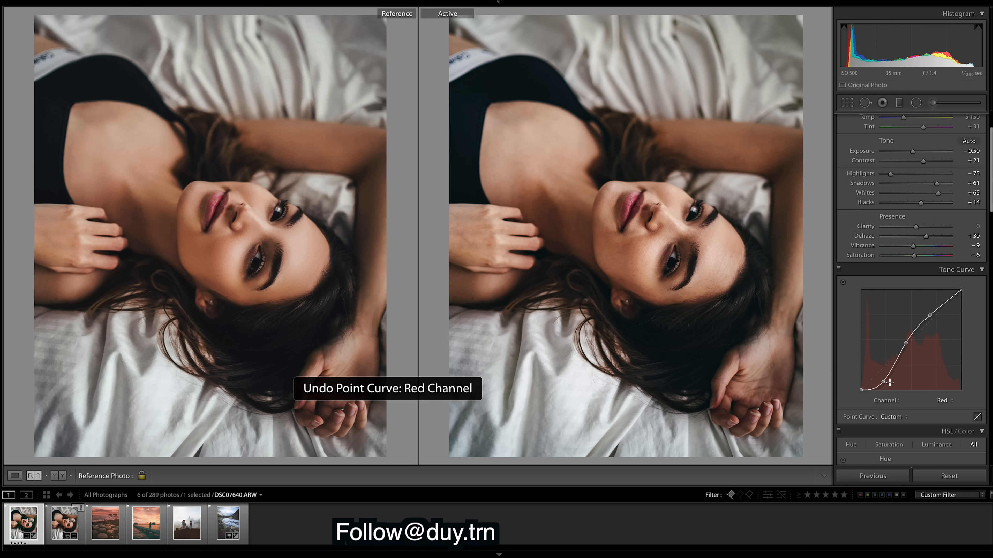
Try raising the RGB curve's highlight point and shifting its midtone point, undoing each change
left_click(944, 400)
left_click(948, 393)
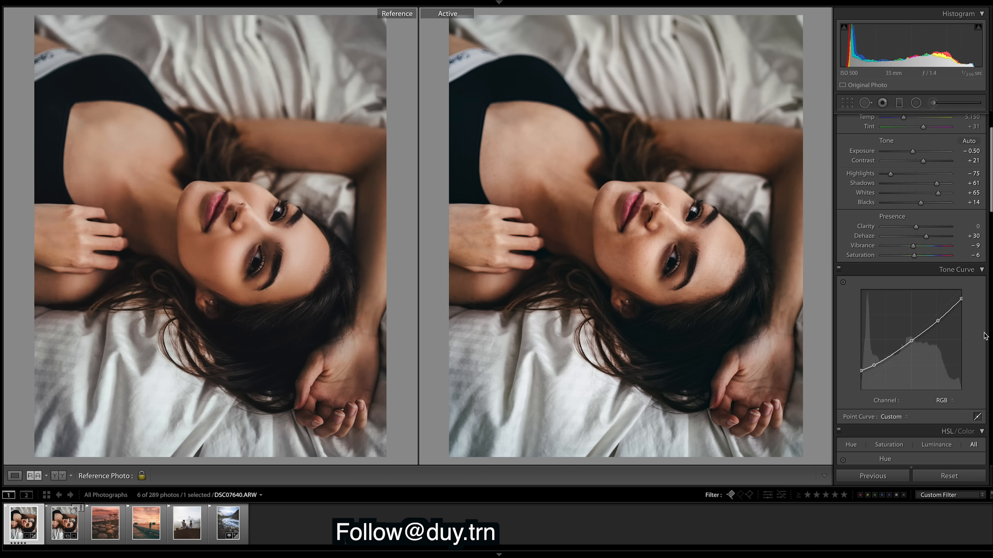
left_click_drag(938, 320, 933, 318)
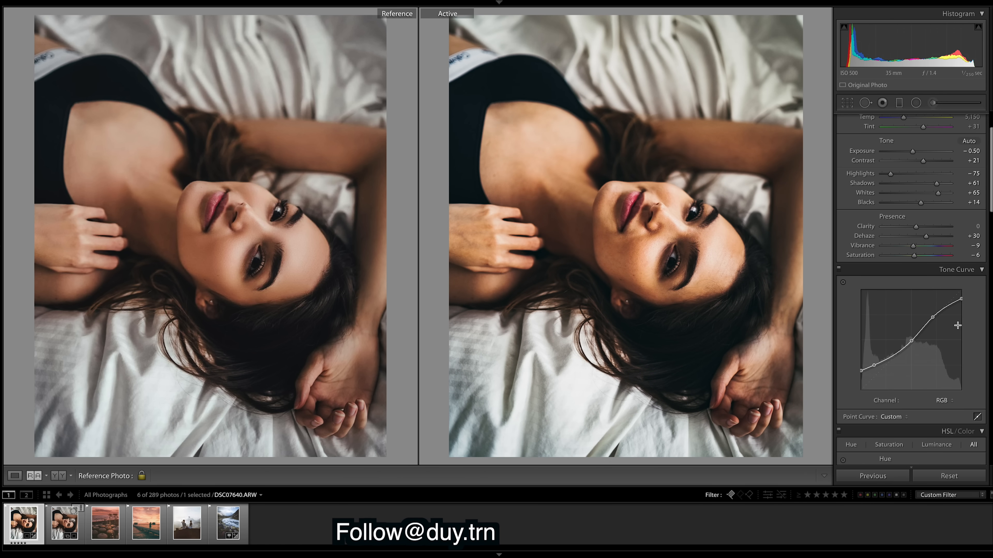
key("ctrl+z")
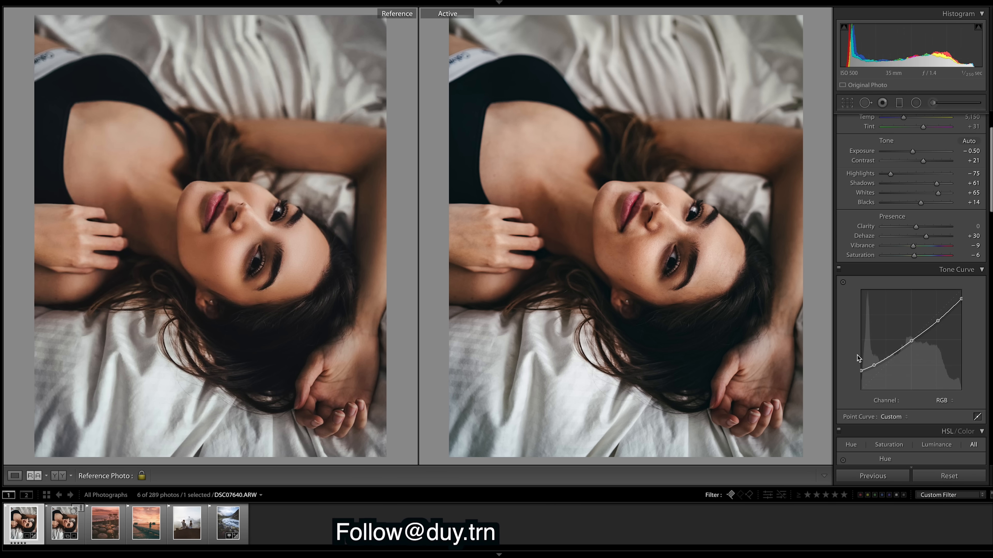
left_click_drag(911, 342, 914, 342)
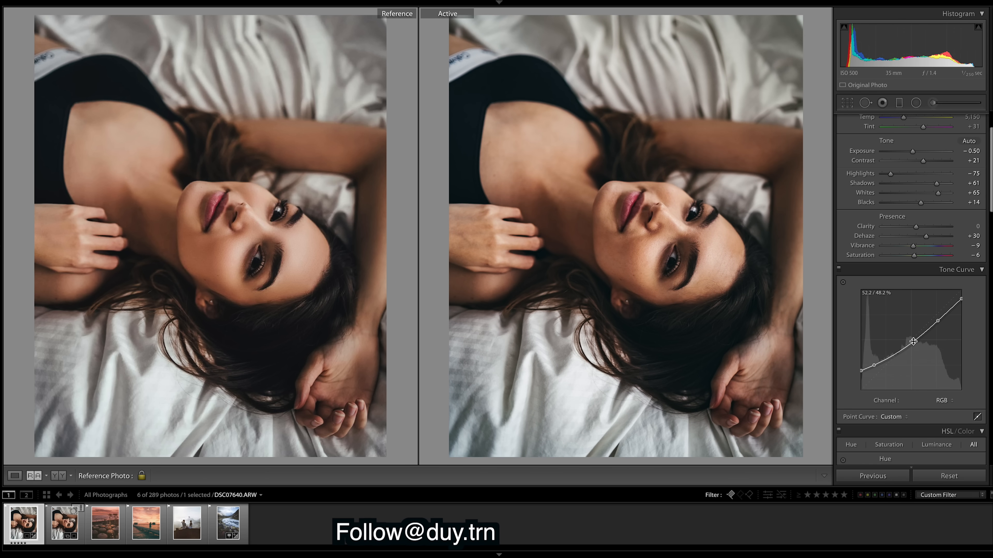
key("ctrl+z")
Try small shifts of the Red channel curve's highlight, midtone and shadow points, undoing each change
left_click(945, 401)
left_click(955, 409)
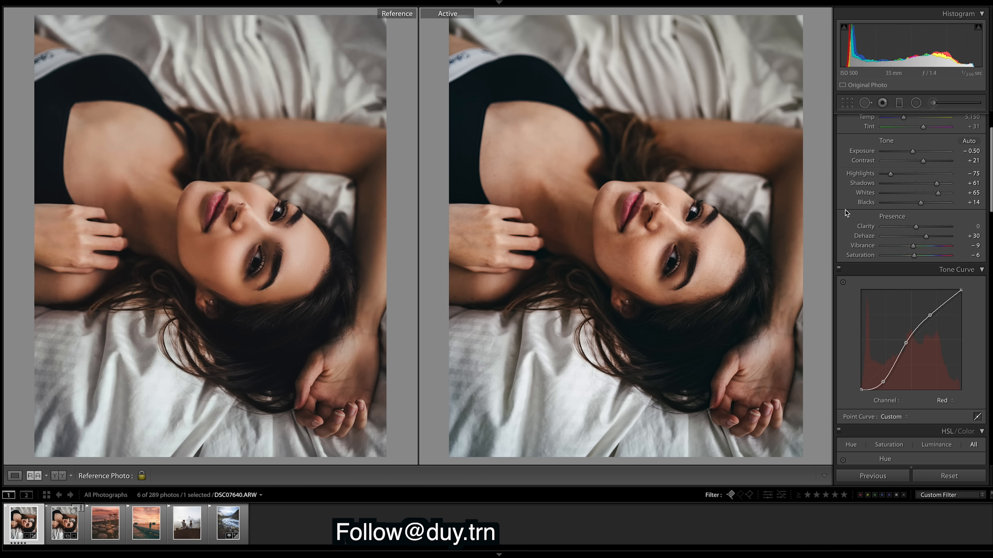
left_click_drag(931, 315, 927, 312)
key("ctrl+z")
left_click_drag(930, 315, 903, 342)
key("ctrl+z")
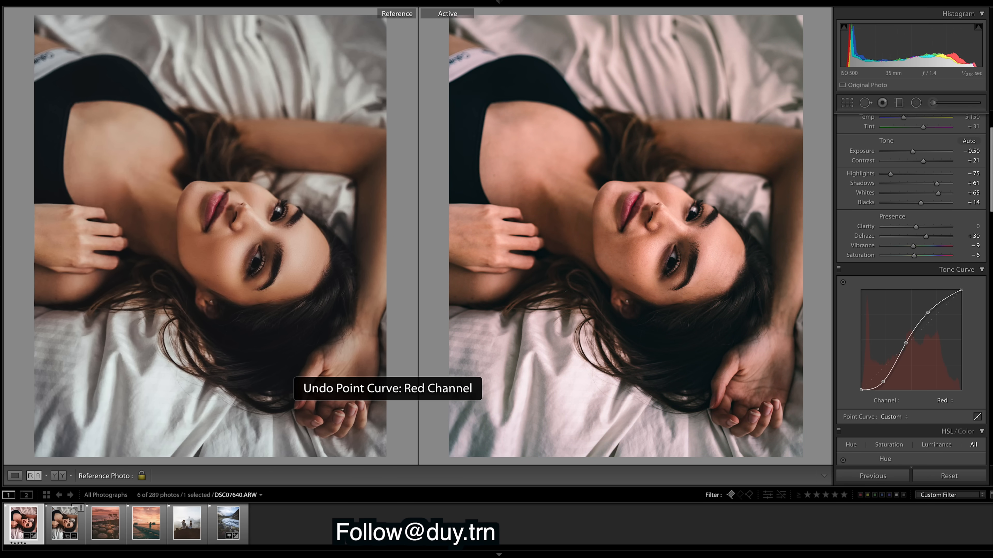
key("ctrl+z")
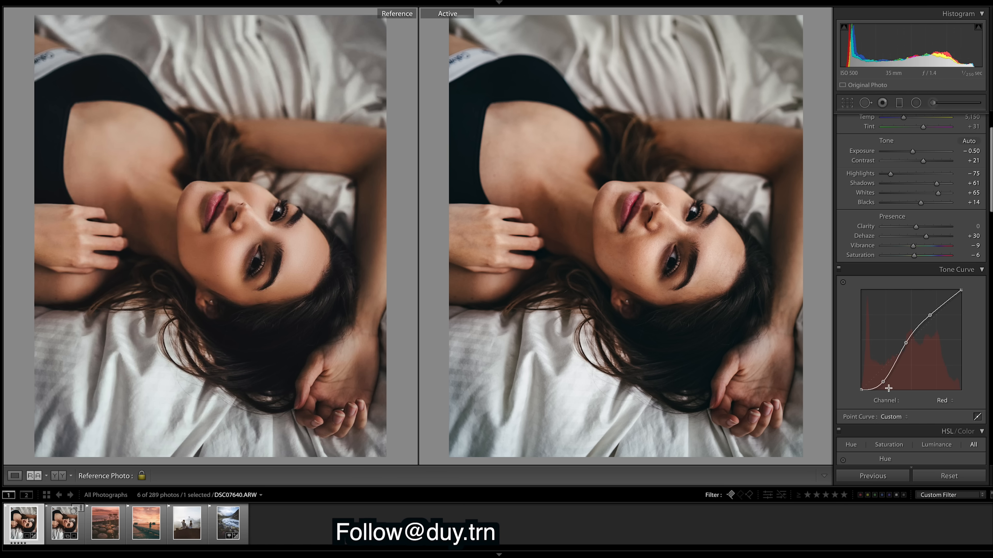
left_click_drag(882, 381, 880, 381)
key("ctrl+z")
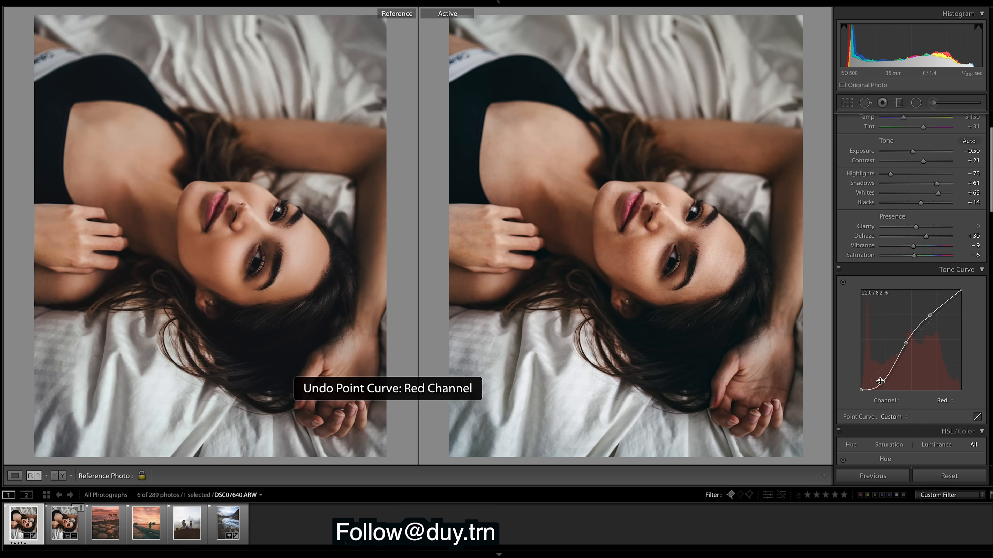
Examine the shapes of the Red, Green and Blue channel tone curves by switching between them
left_click(946, 400)
left_click(946, 416)
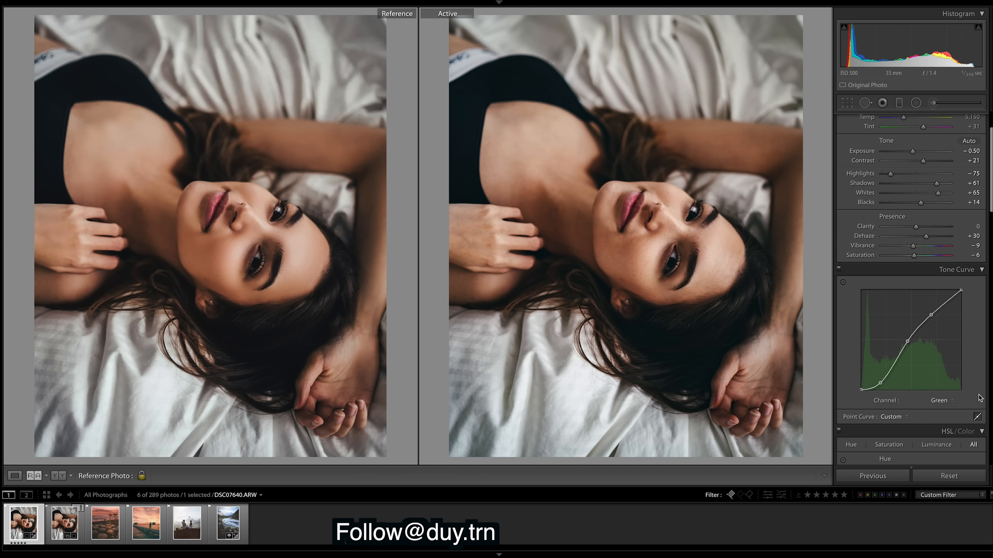
left_click(952, 401)
left_click(949, 396)
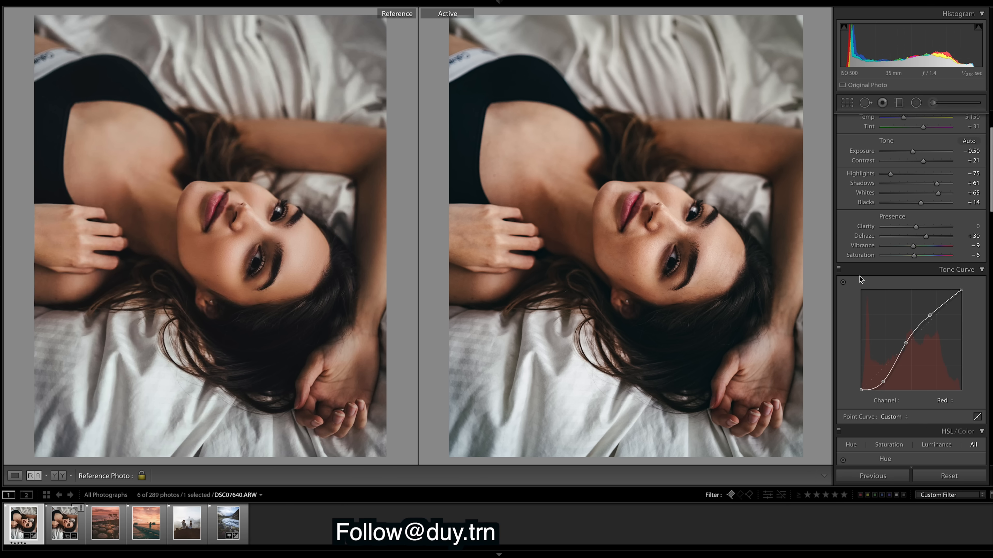
left_click(950, 401)
left_click(948, 415)
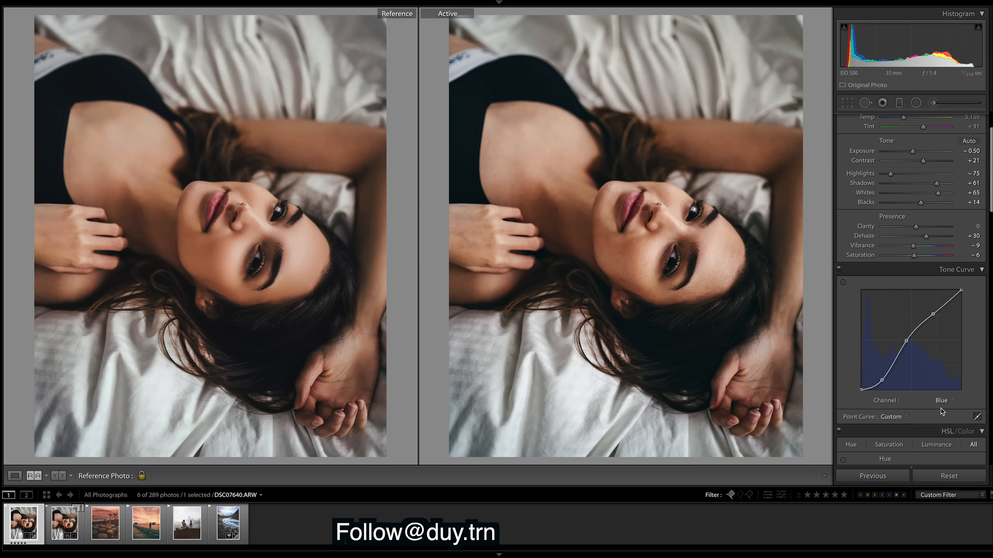
left_click(953, 401)
left_click(953, 390)
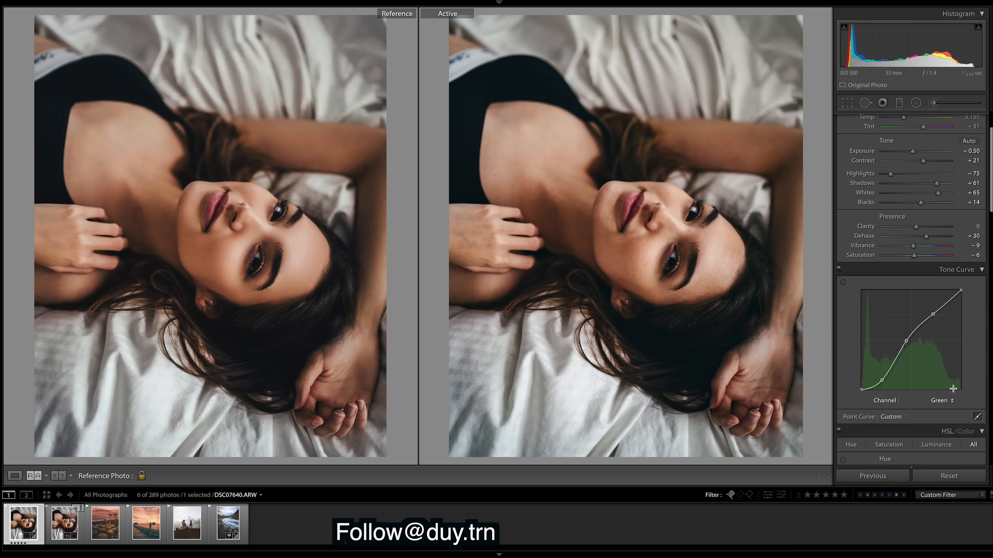
left_click(952, 401)
left_click(951, 393)
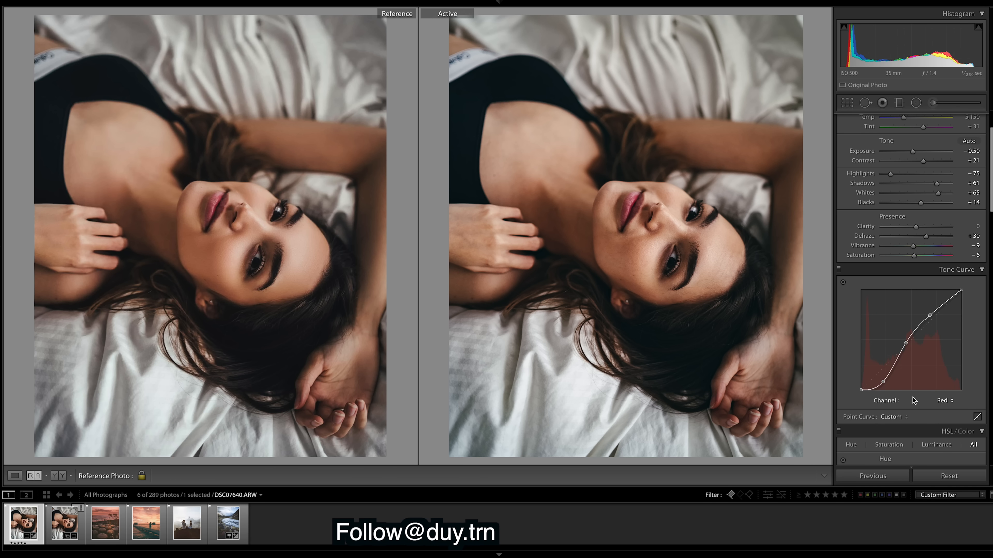
left_click(951, 401)
left_click(950, 409)
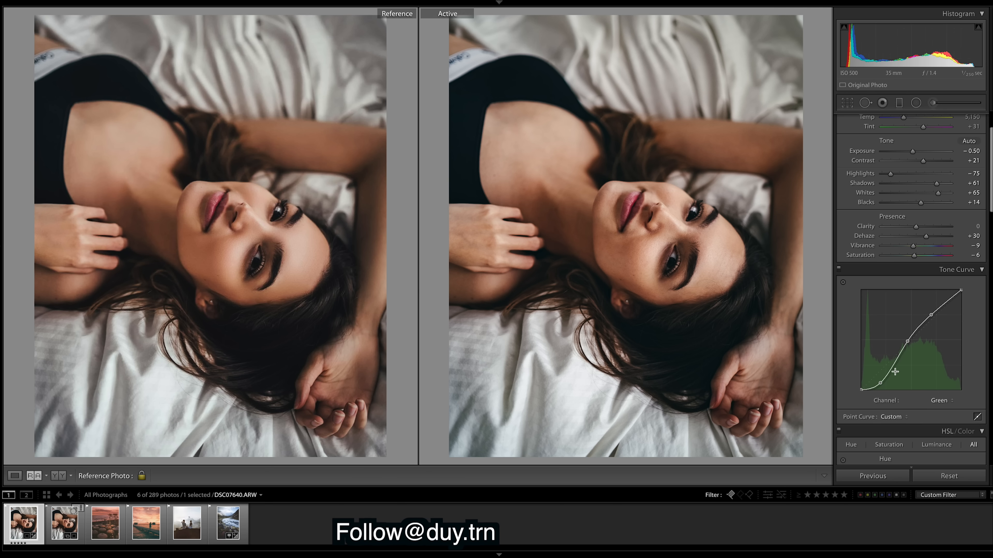
Try moving the Blue channel curve's shadow point toward the blacks and then further toward the midtones, undoing each change
left_click(952, 401)
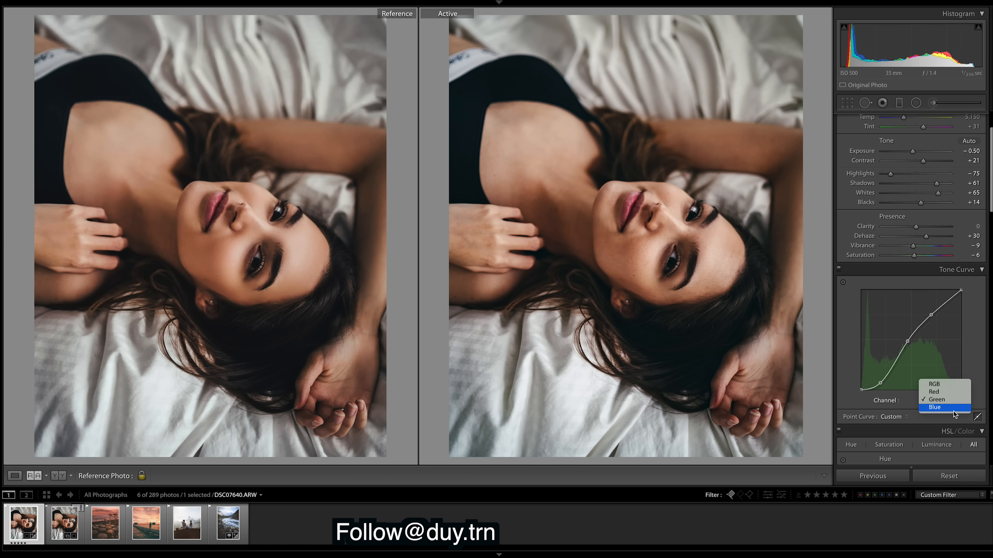
left_click(950, 410)
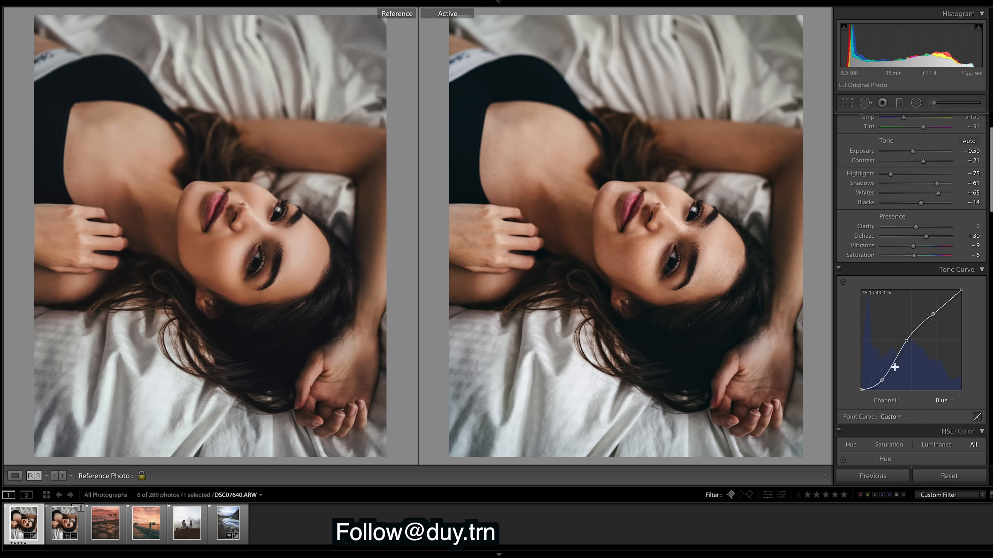
left_click_drag(882, 380, 879, 379)
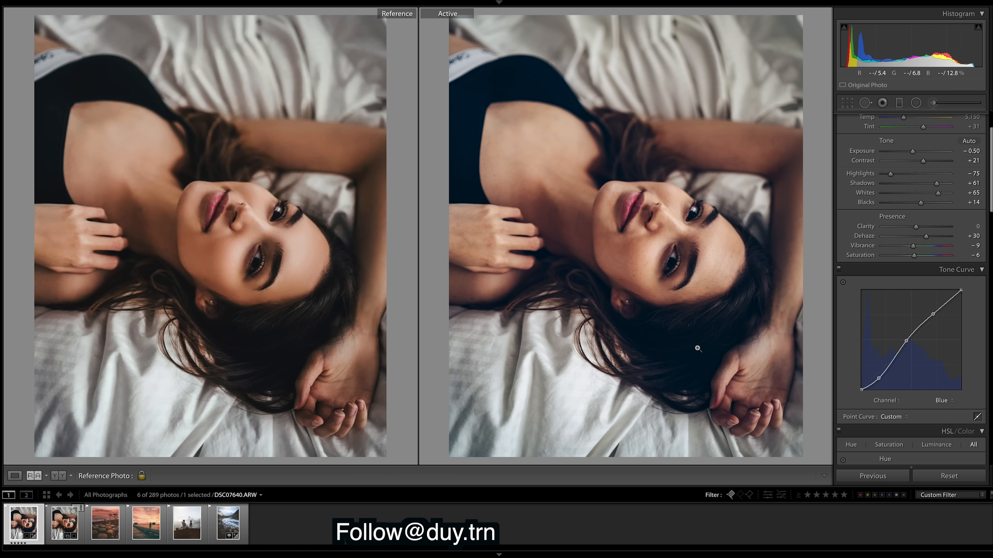
key("ctrl+z")
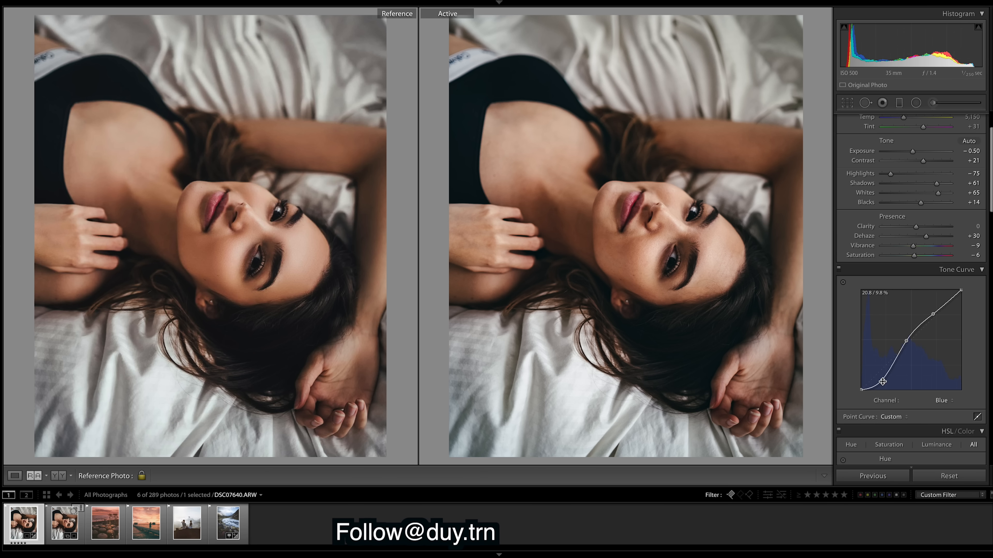
left_click_drag(884, 380, 891, 383)
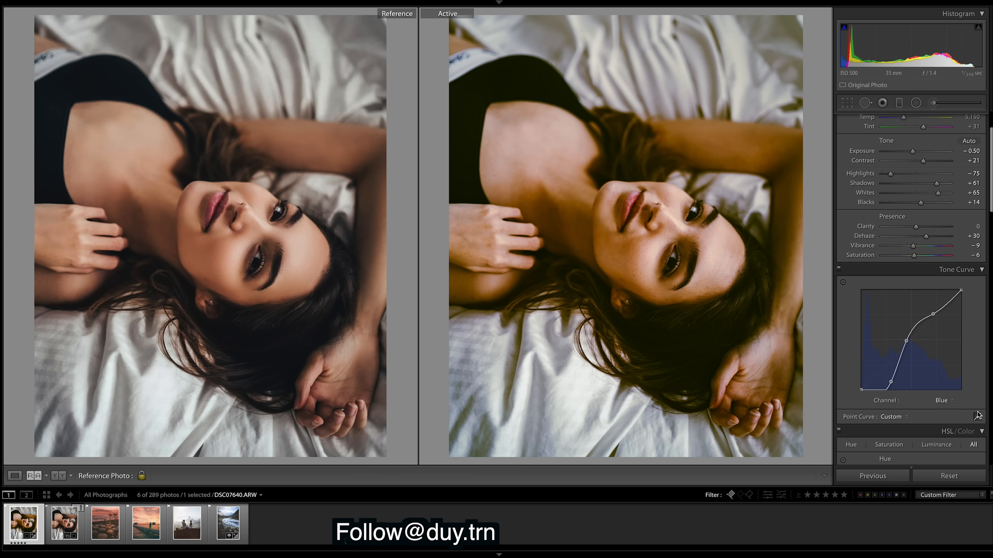
left_click(952, 400)
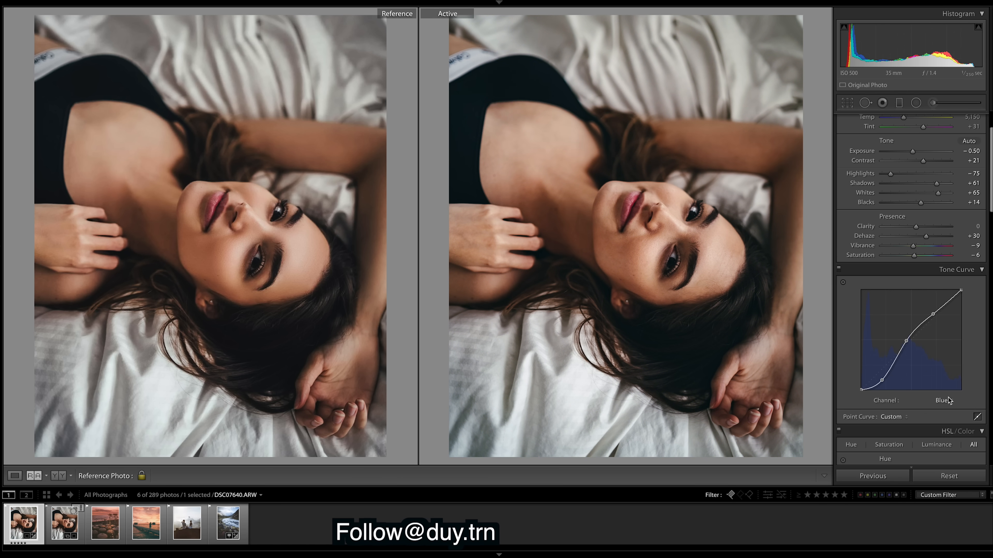
Return to the RGB tone curve and try lowering its black point slightly, undoing the change
left_click(948, 397)
left_click(944, 385)
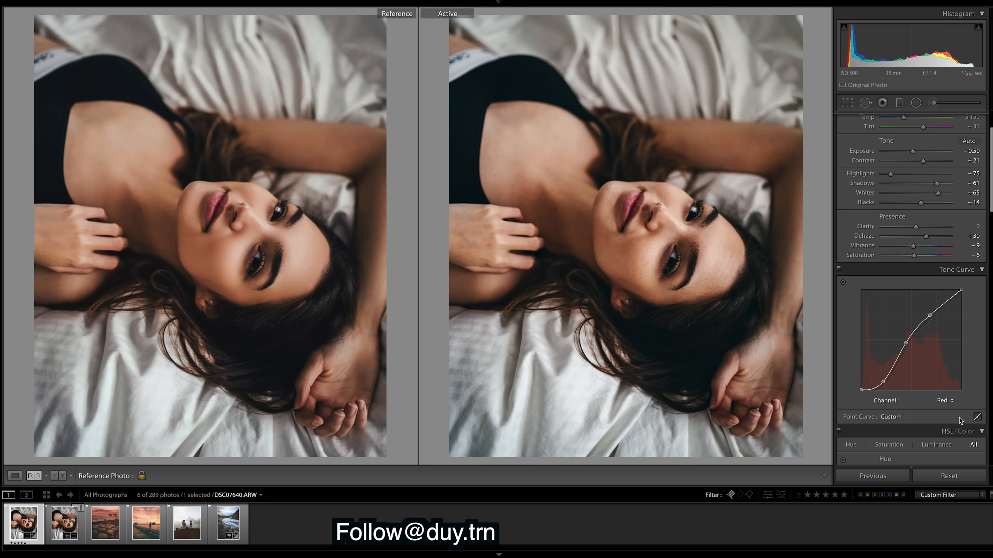
left_click(948, 400)
left_click(949, 393)
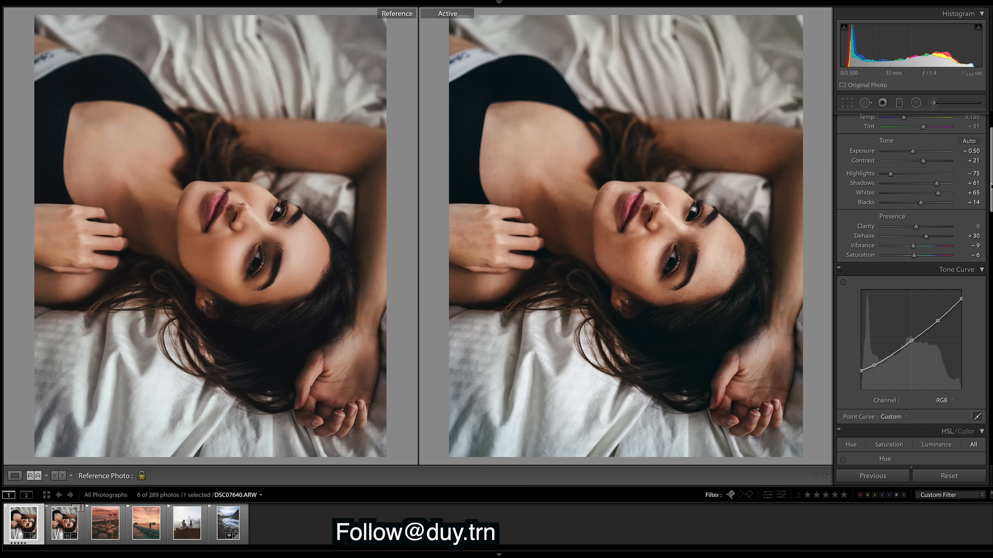
scroll(991, 183, "down", 15)
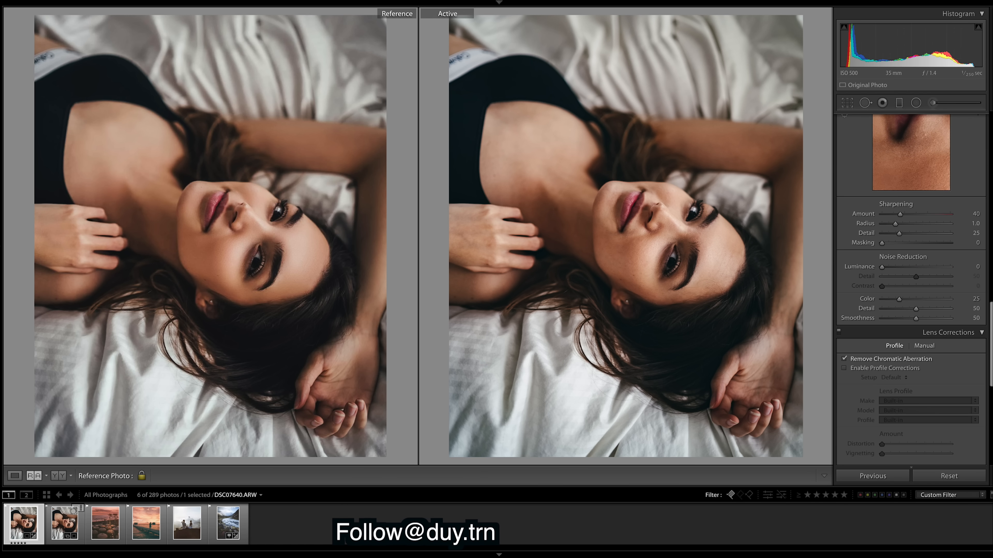
left_click(896, 267)
scroll(911, 274, "up", 1)
scroll(911, 289, "up", 4)
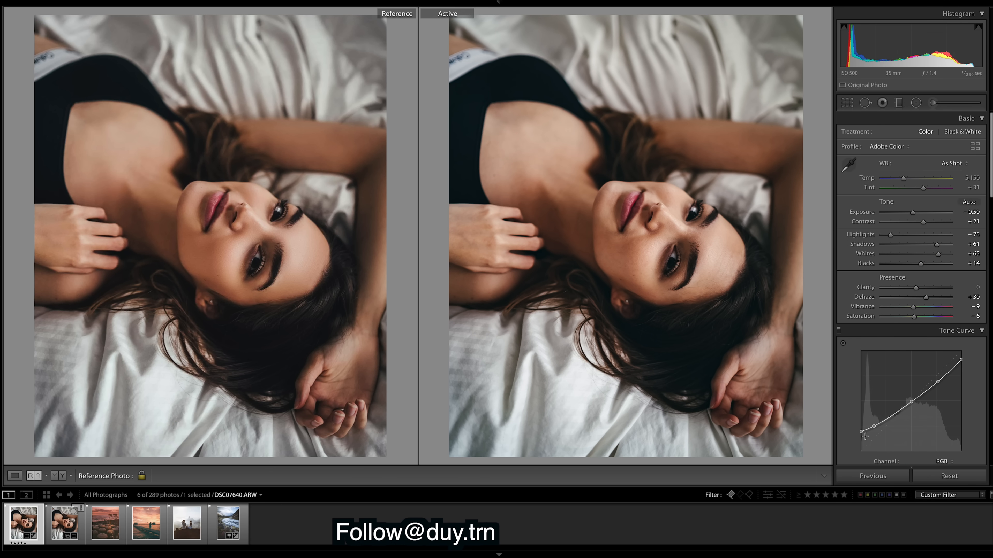
mouse_move(861, 431)
left_mouse_down()
mouse_move(857, 443)
mouse_move(861, 436)
left_mouse_up()
key("ctrl+z")
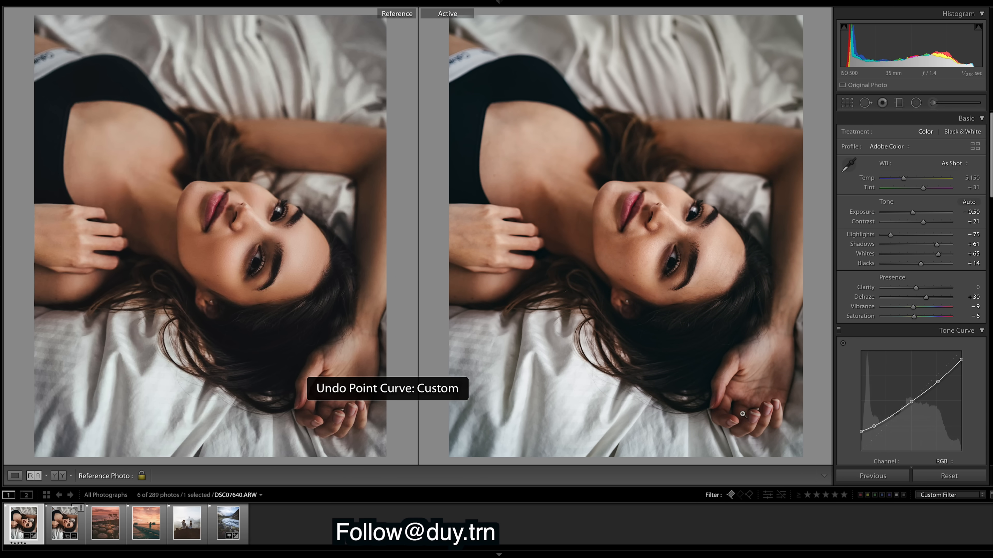
Open the beach umbrellas sunset photo and try raising the RGB curve's black point for a faded look, undoing the change
left_click(115, 531)
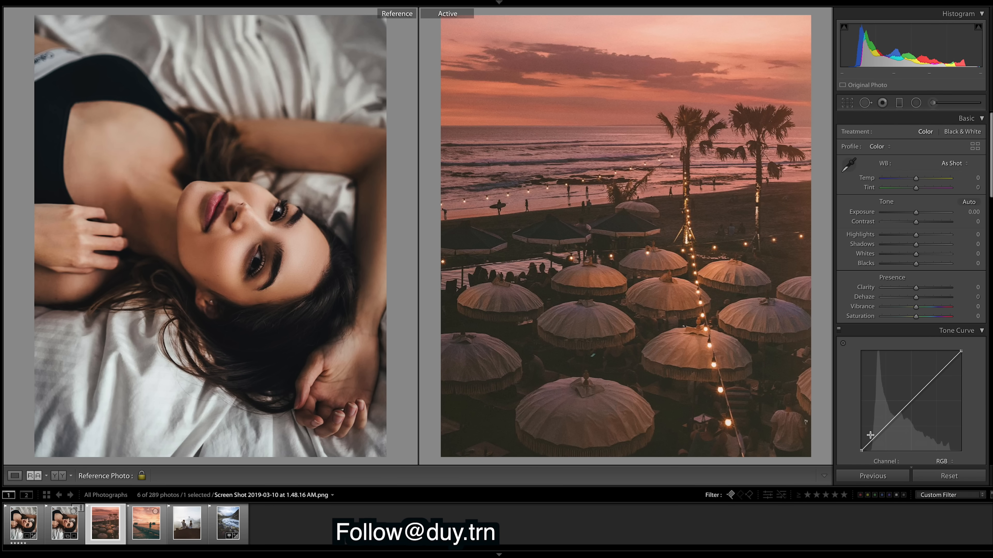
left_click_drag(863, 450, 861, 430)
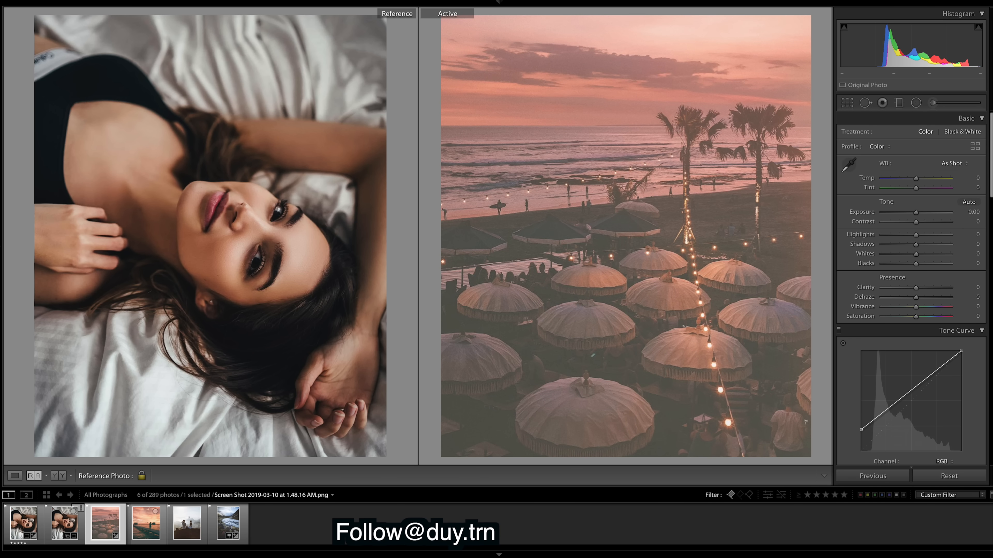
key("ctrl+z")
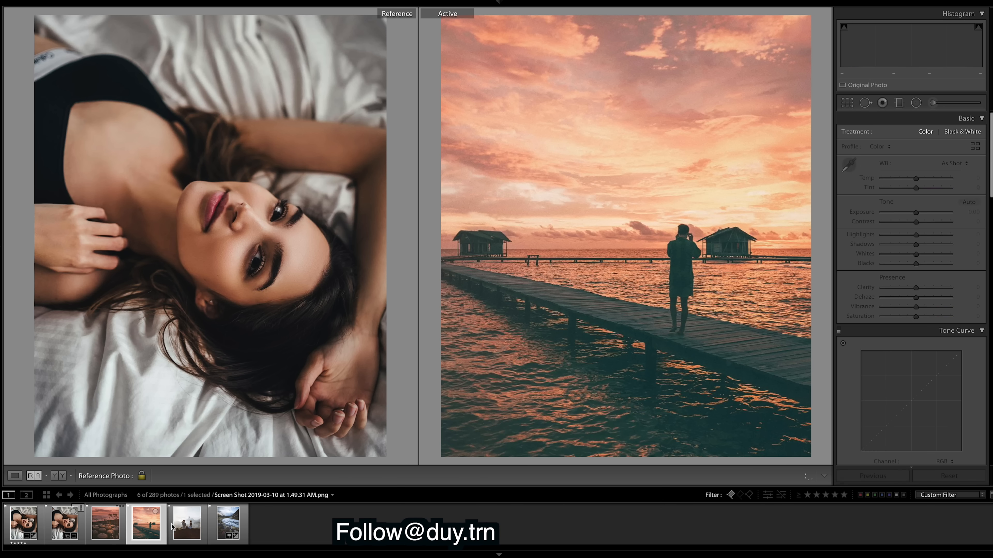
Examine the tones of the pier sunset photo and the photo of the couple sitting on a stone wall
left_click(146, 523)
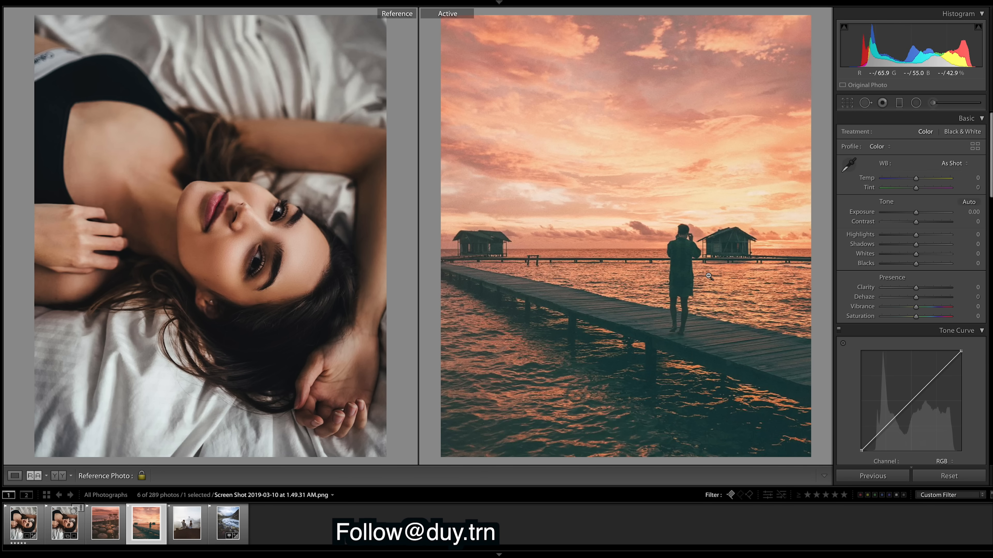
left_click(187, 524)
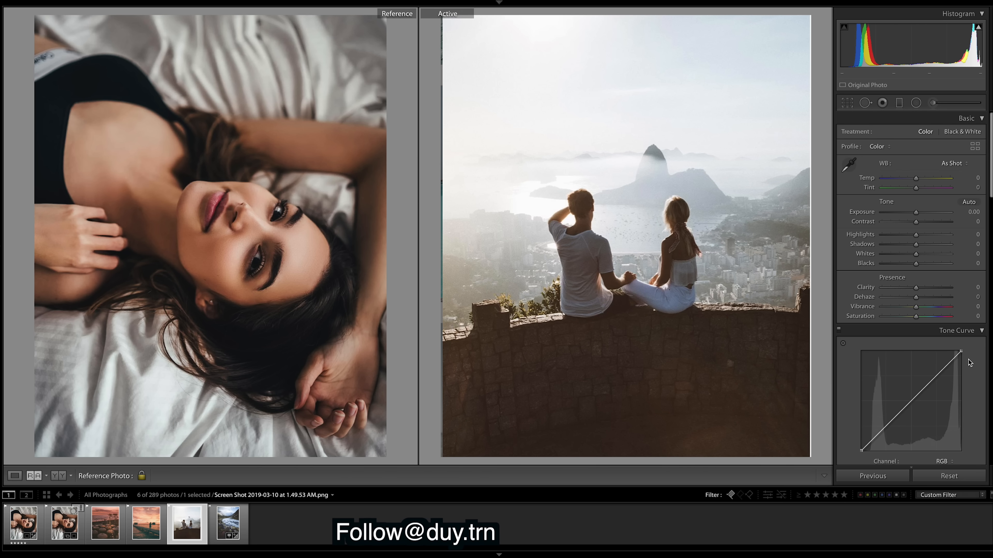
mouse_move(961, 351)
left_mouse_down()
mouse_move(971, 363)
mouse_move(962, 353)
left_mouse_up()
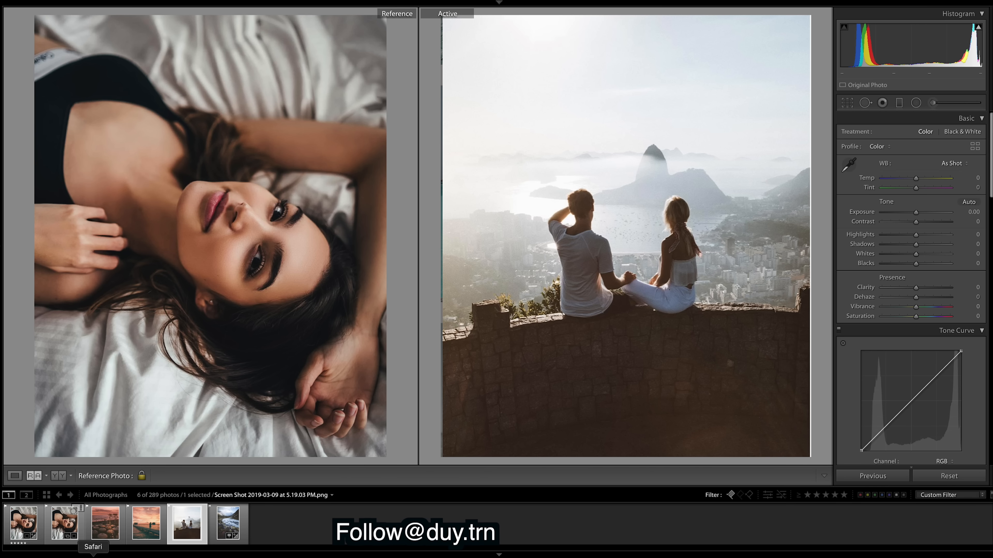
Open the mountain river photo and compare its faded RGB curve with a straight one
left_click(215, 522)
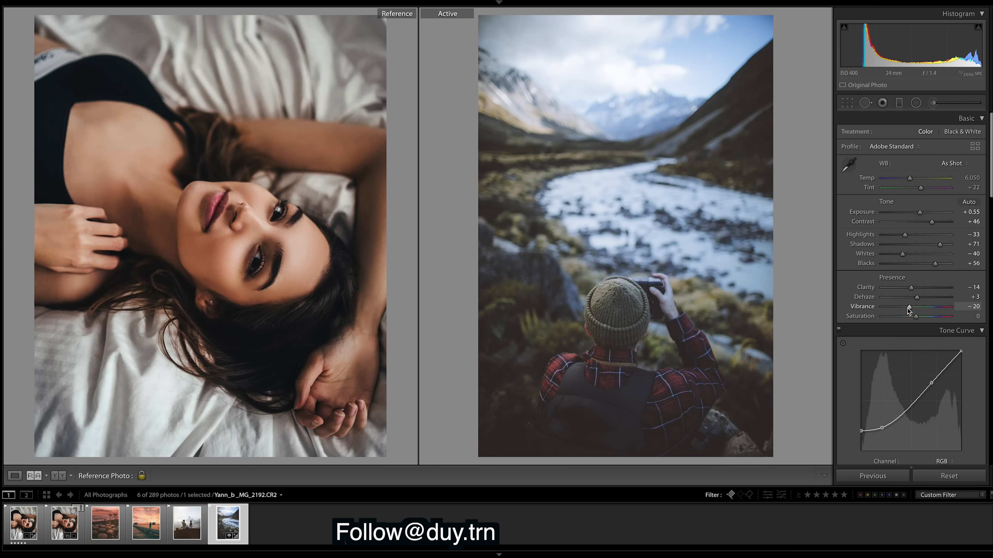
key("super+z")
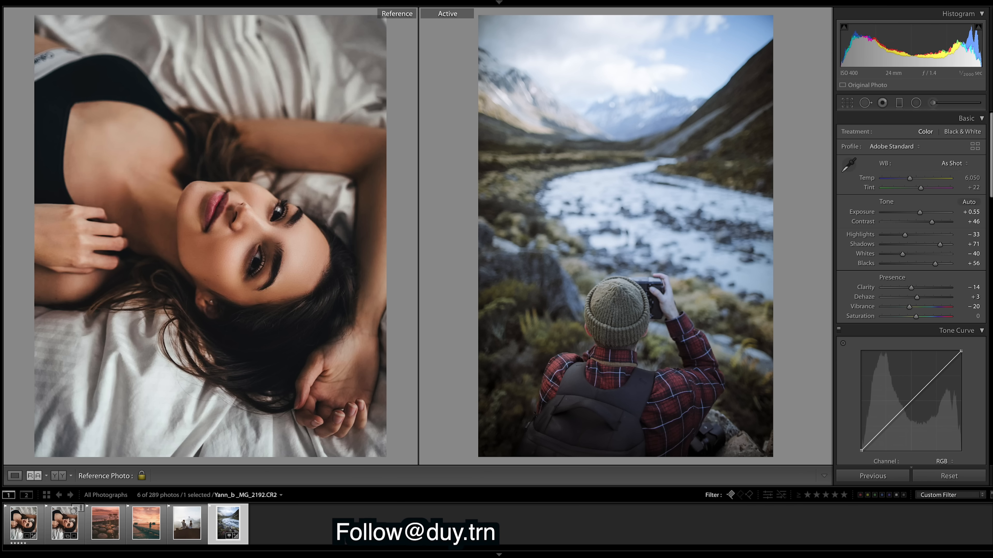
key("super+z")
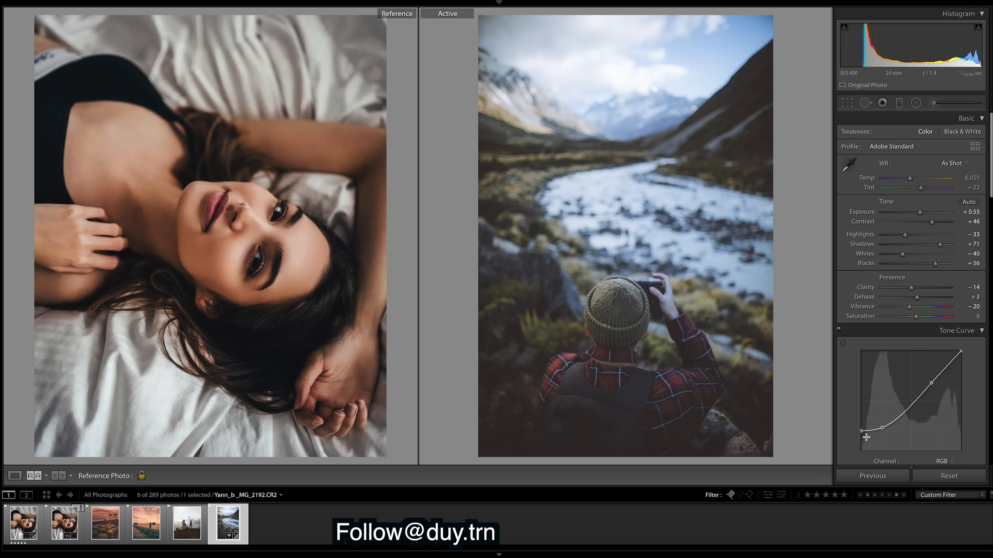
Try lowering the black and shadow points of the river photo's RGB curve, undoing both changes
left_click_drag(862, 432, 884, 444)
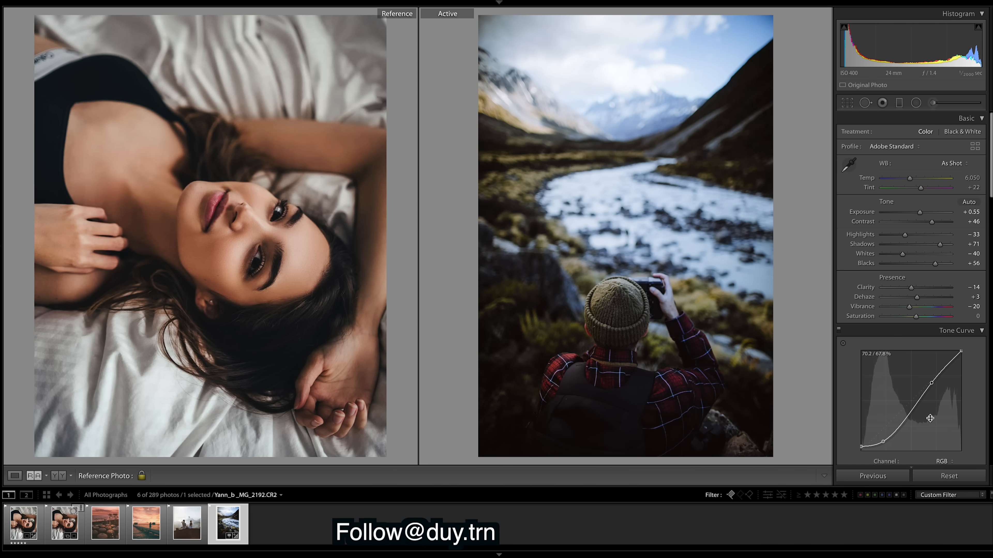
key("ctrl+z")
key("ctrl+z")
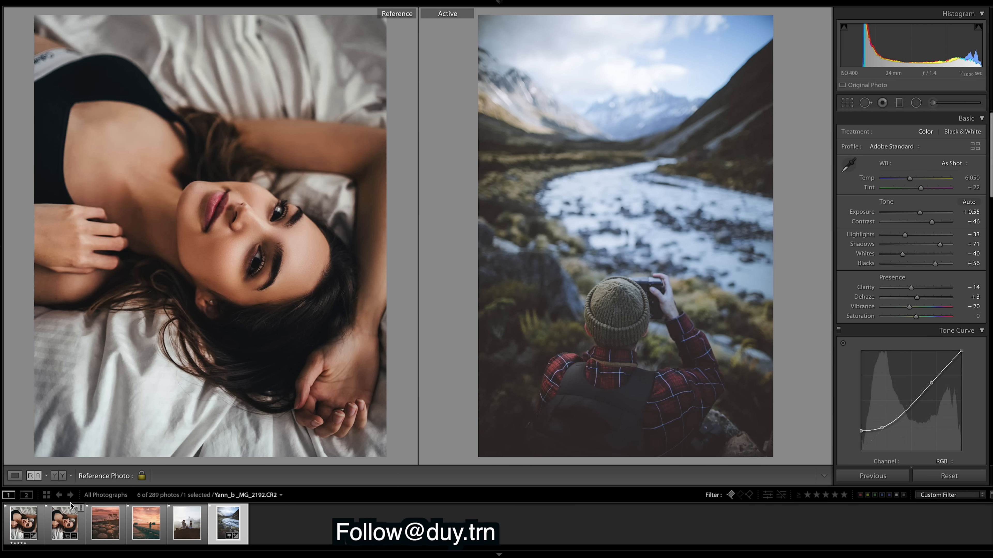
Go back to the edited portrait and apply the Curves 1 preset to it
left_click(38, 524)
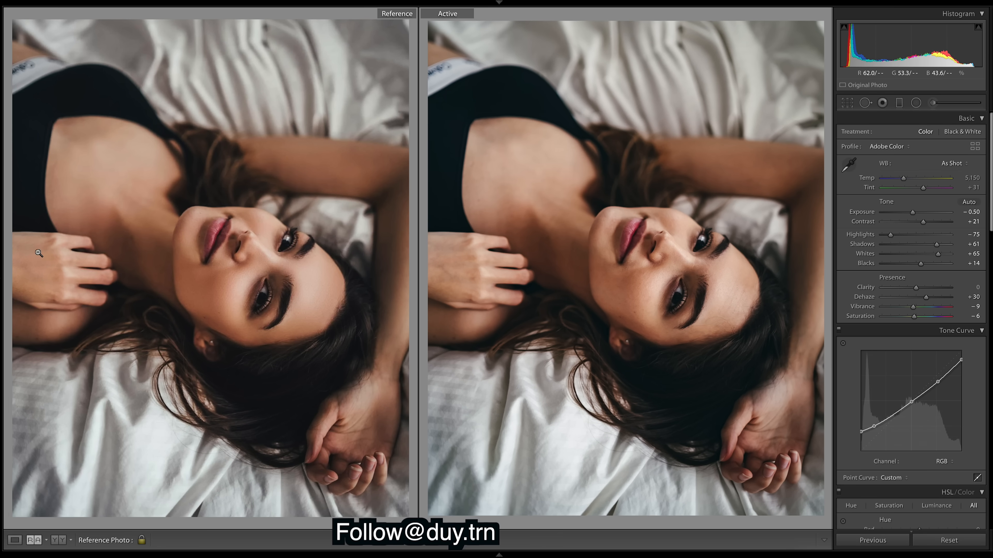
mouse_move(2, 260)
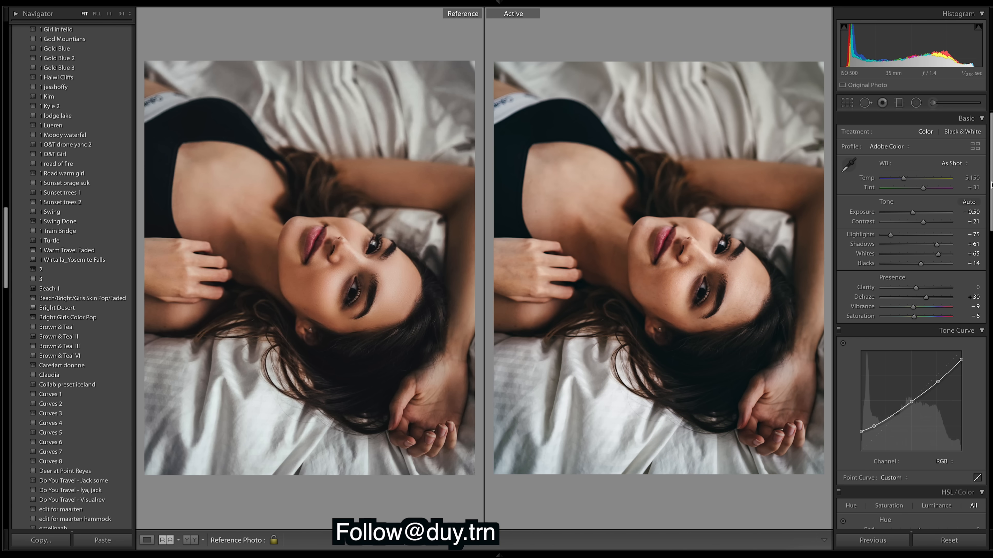
scroll(991, 186, "down", 10)
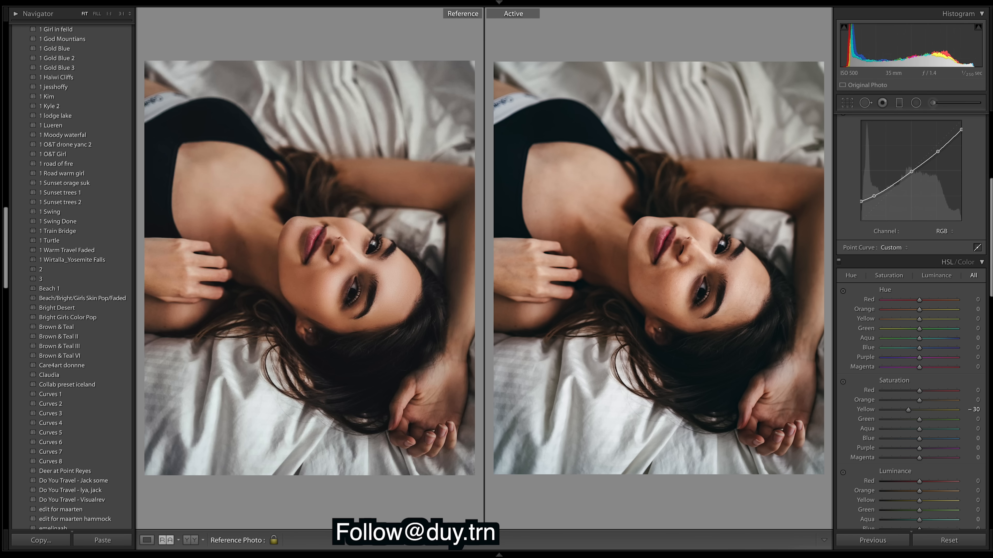
scroll(990, 178, "up", 5)
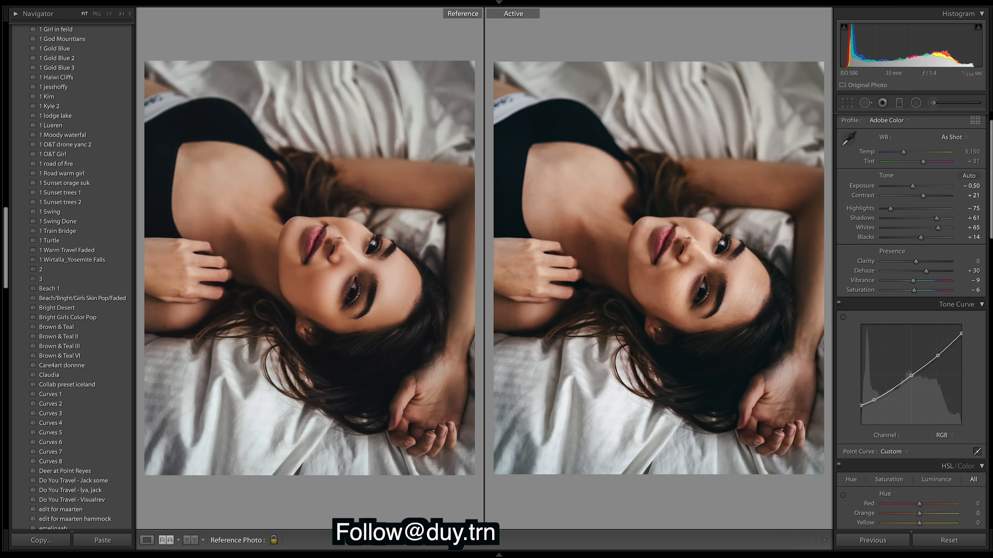
scroll(990, 203, "down", 2)
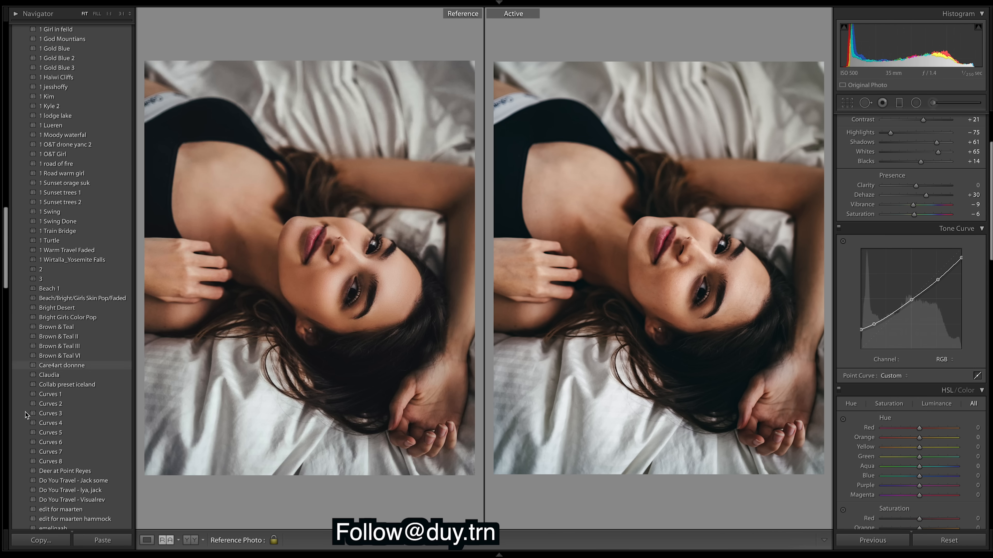
left_click(69, 395)
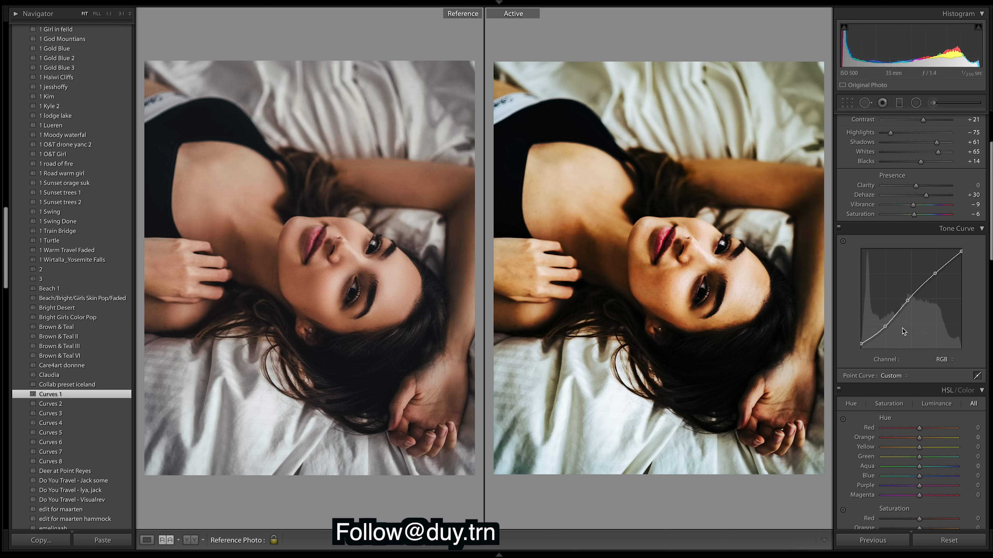
Try the Curves 2, Curves 3 and Curves 4 presets on the portrait, viewing their green and RGB curves
left_click(944, 360)
left_click(942, 374)
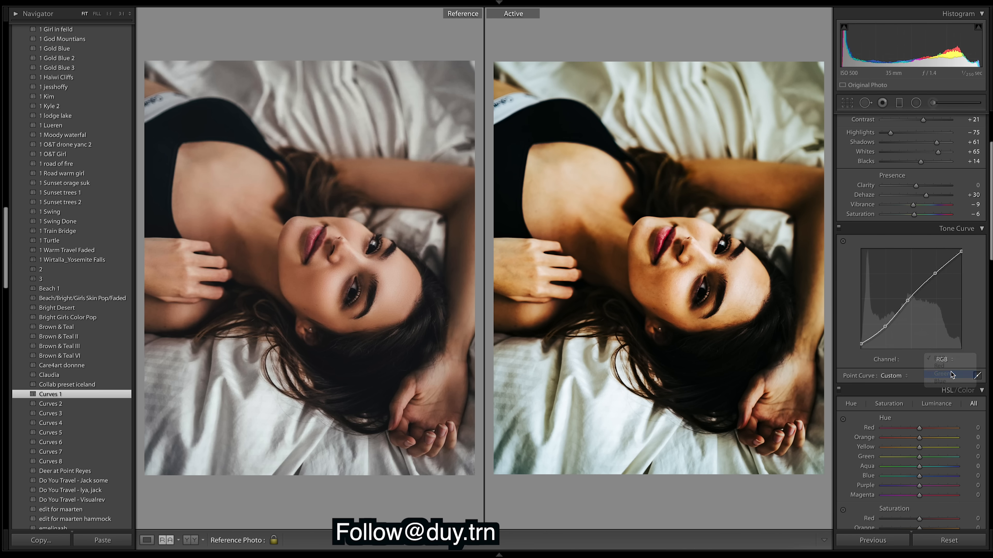
left_click(73, 403)
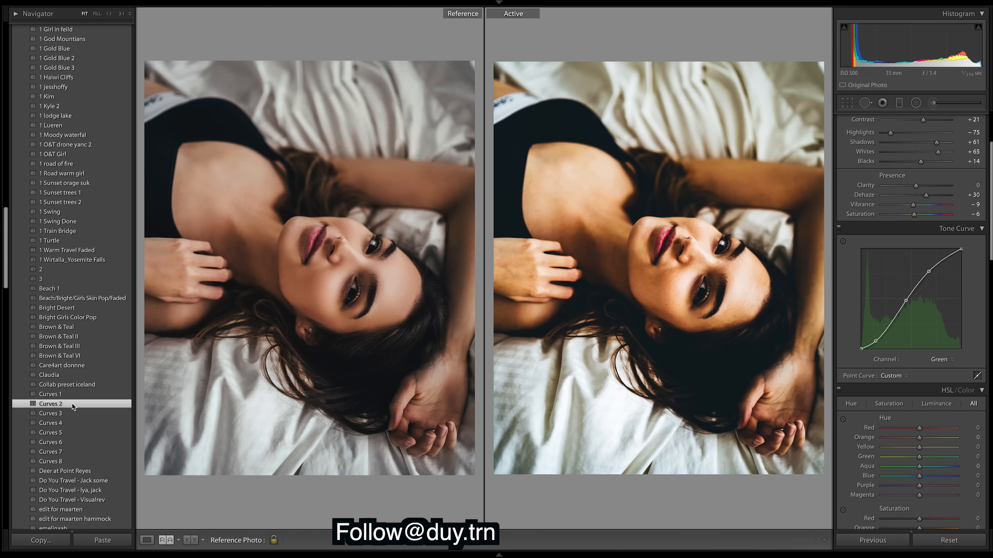
left_click(70, 415)
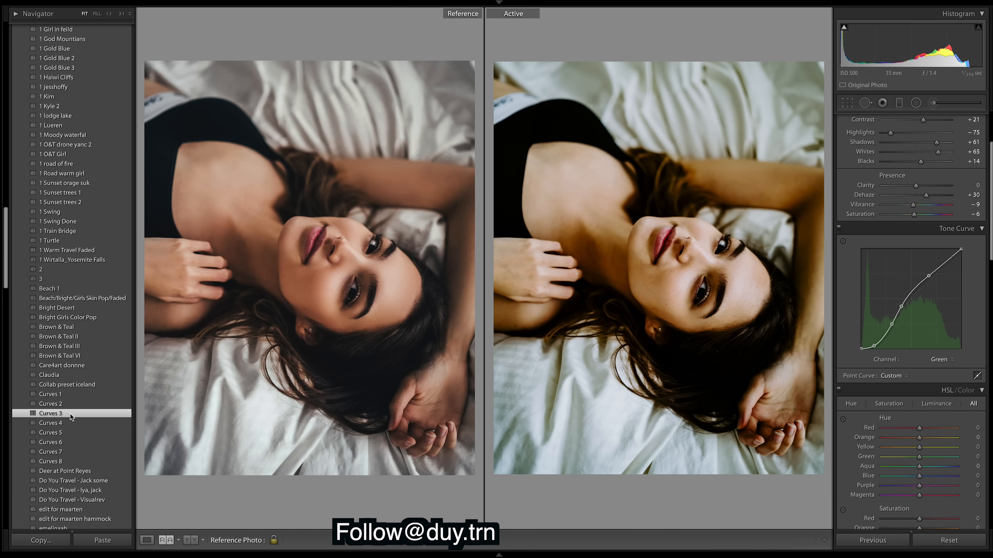
left_click(67, 424)
left_click(951, 360)
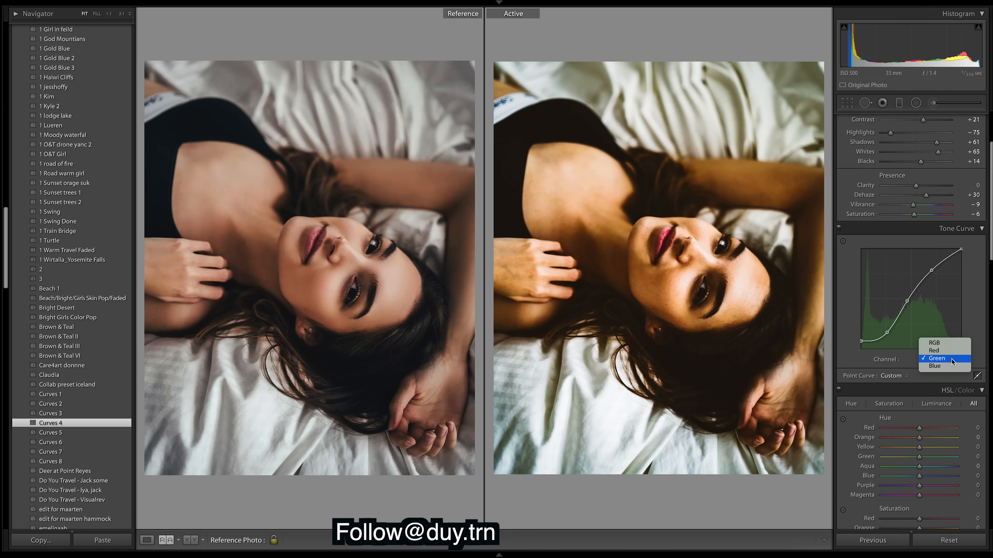
left_click(948, 343)
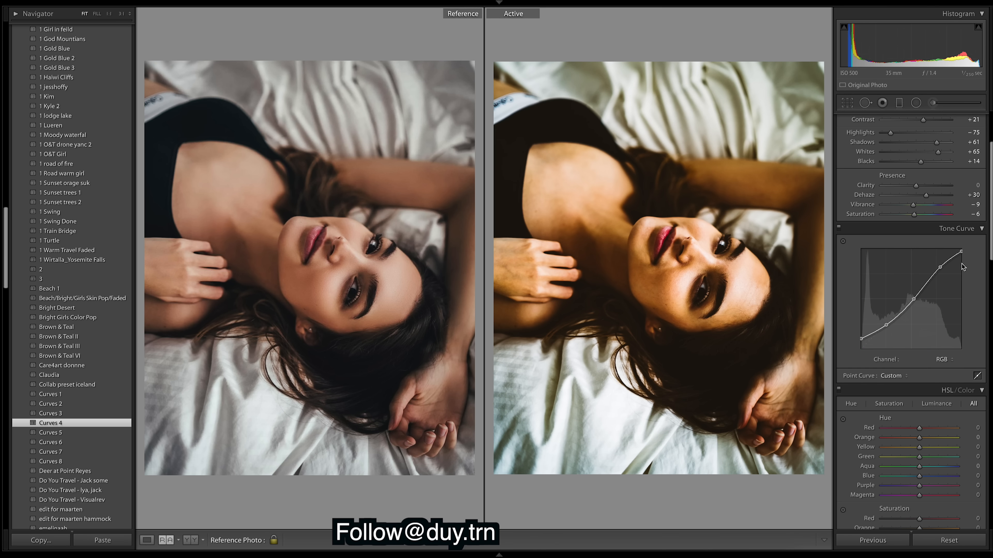
Try the Curves 8 preset on the portrait and examine its RGB and green channel curves
left_click(59, 463)
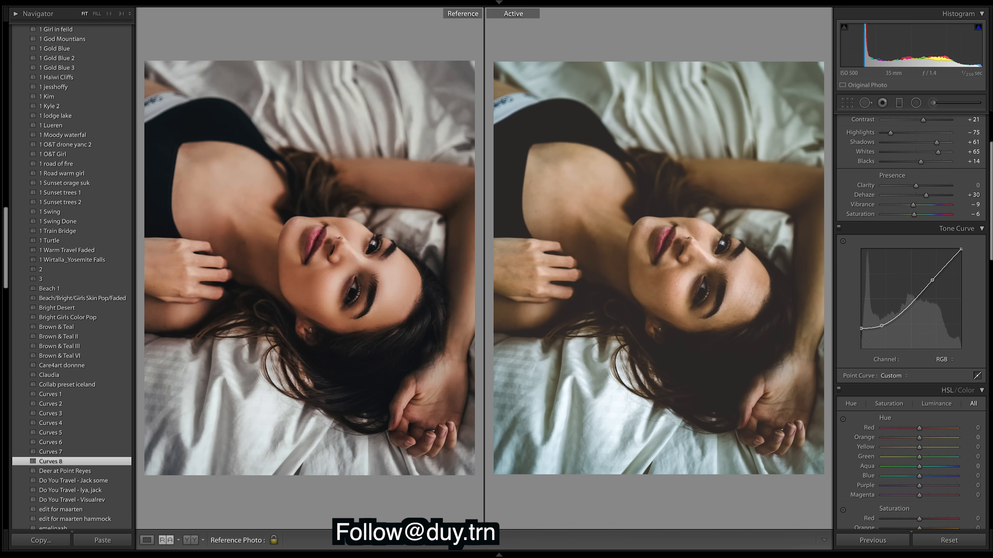
left_click(943, 360)
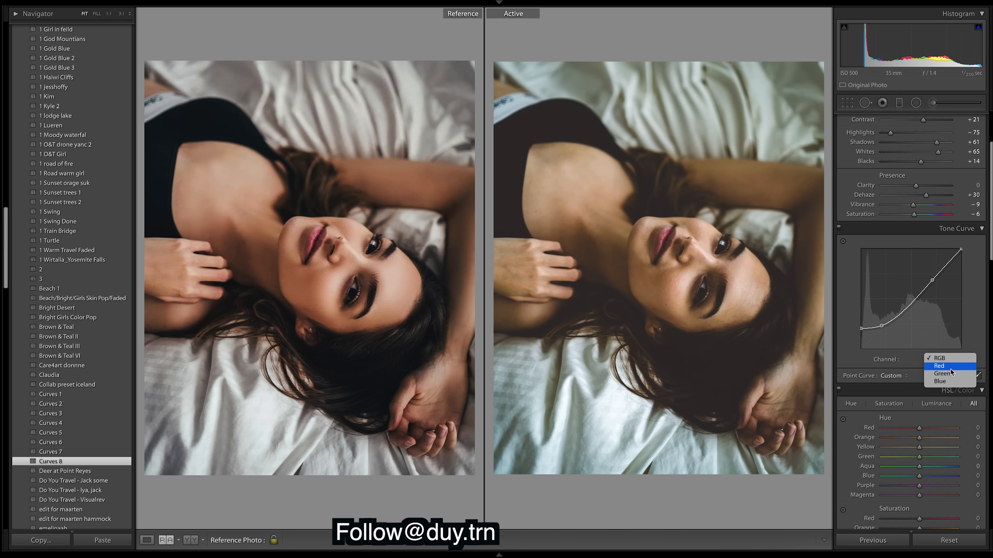
left_click(948, 374)
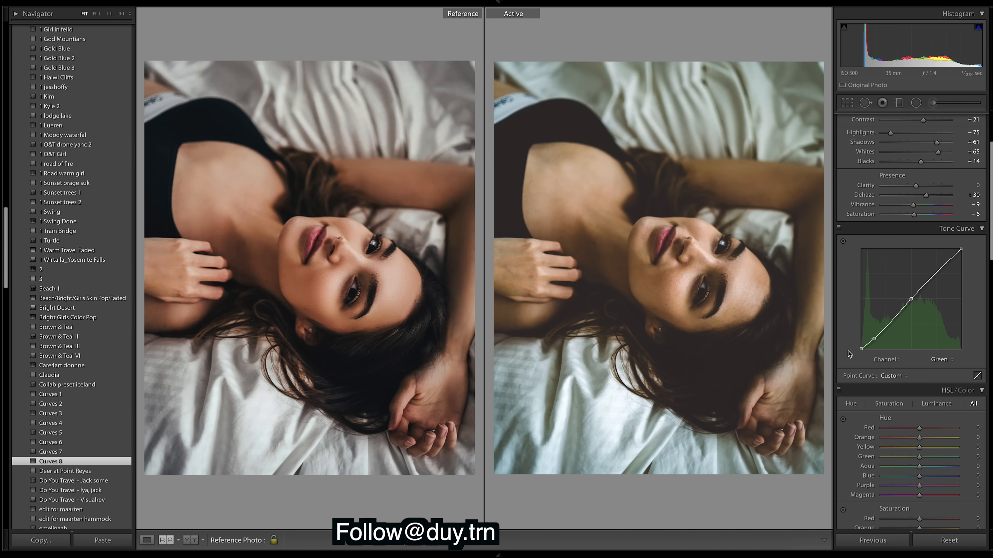
left_click(947, 360)
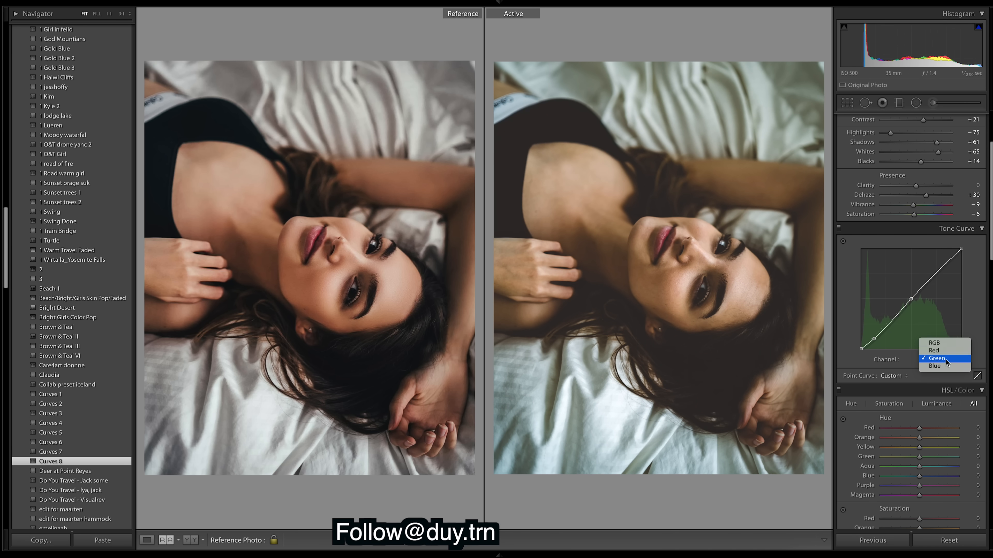
left_click(952, 344)
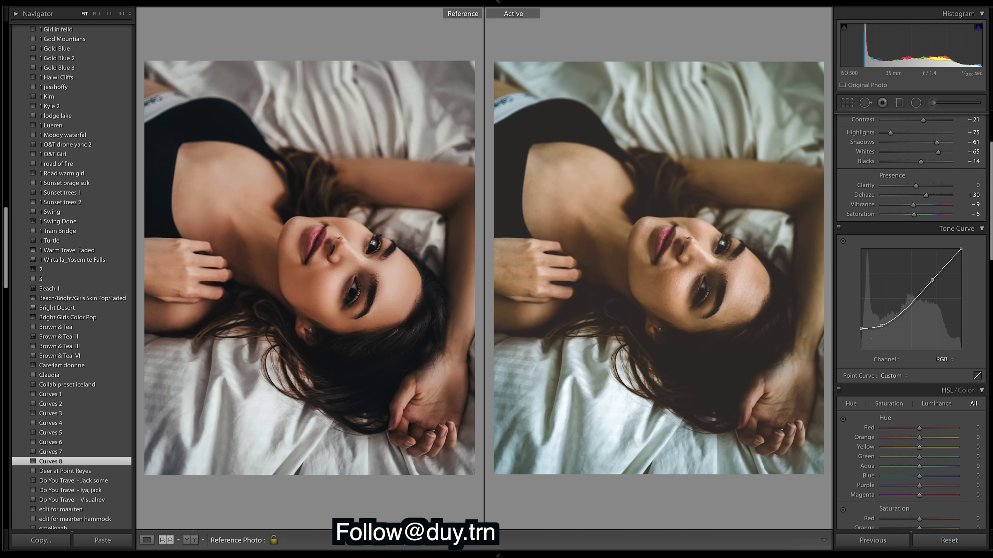
scroll(911, 324, "down", 15)
scroll(911, 324, "up", 10)
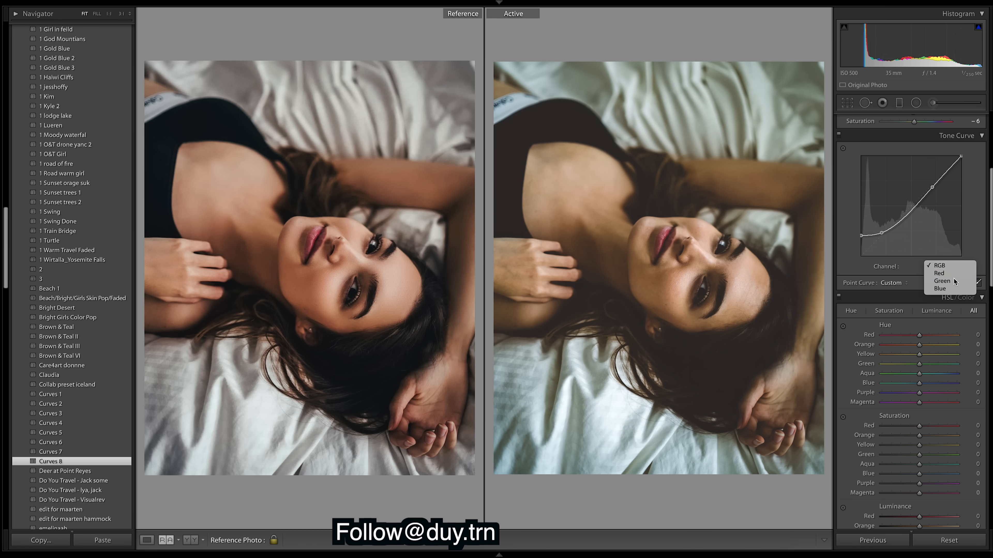
left_click(953, 280)
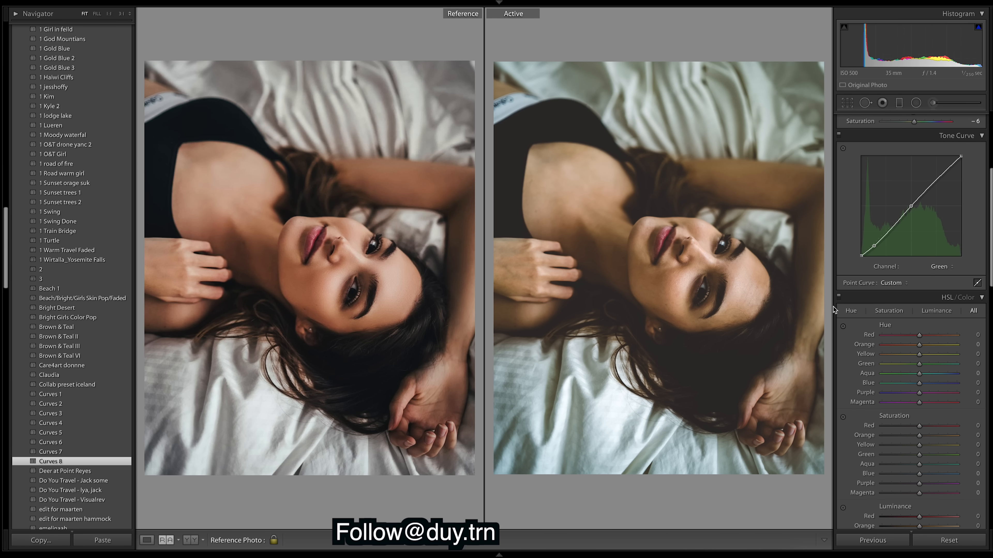
Undo all the curve presets applied to the portrait and reopen the edited portrait
key("ctrl+z")
key("ctrl+z")
key("ctrl+z")
key("ctrl+z")
key("ctrl+z")
key("ctrl+z")
key("ctrl+z")
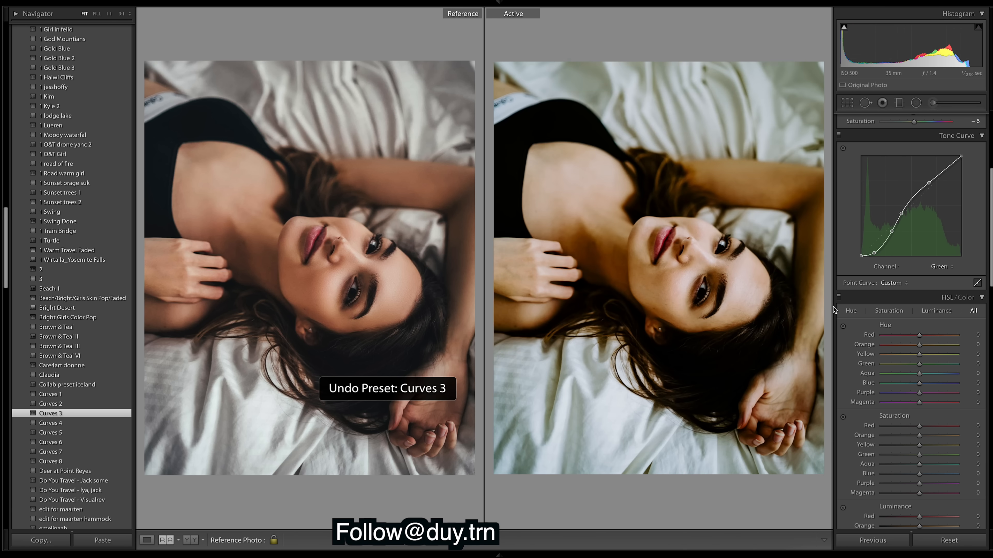
key("ctrl+z")
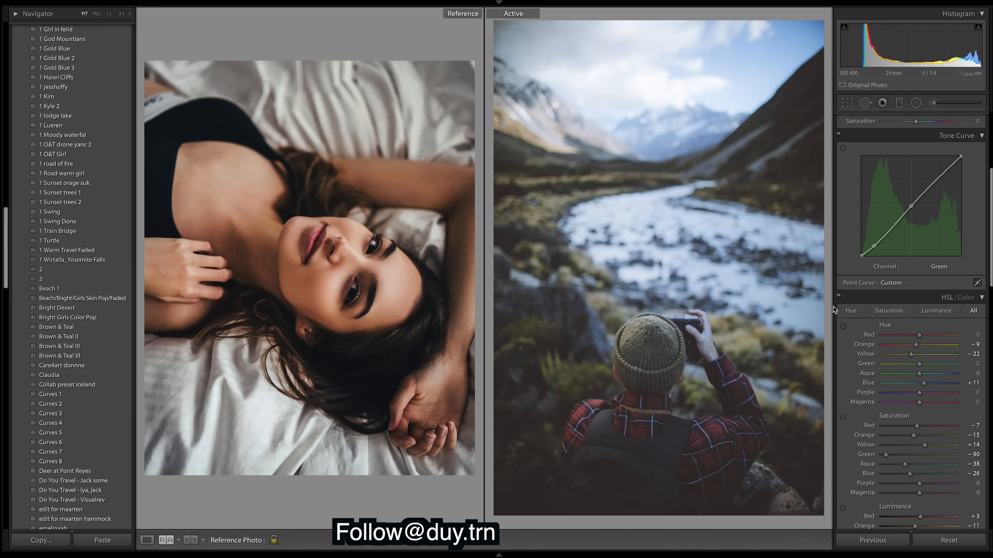
mouse_move(500, 556)
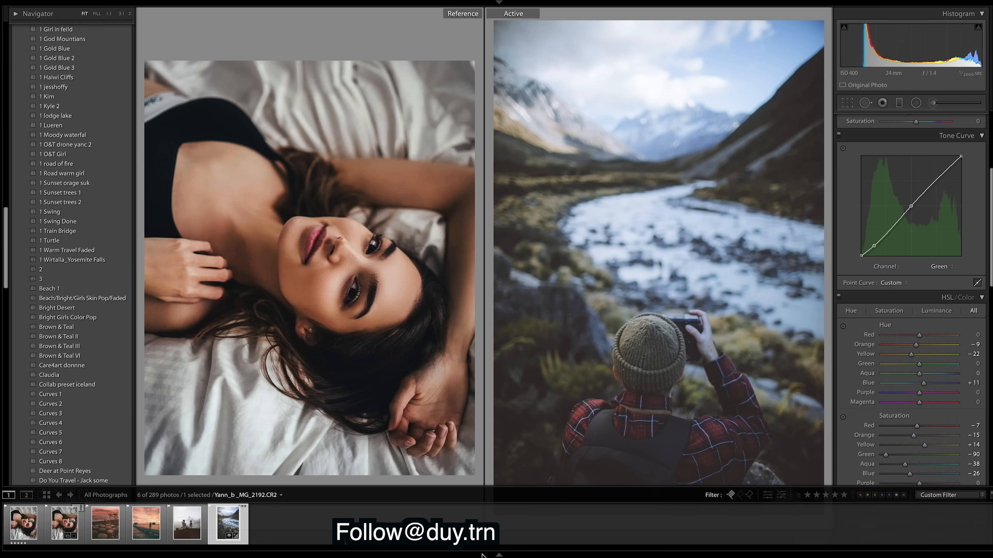
left_click(30, 526)
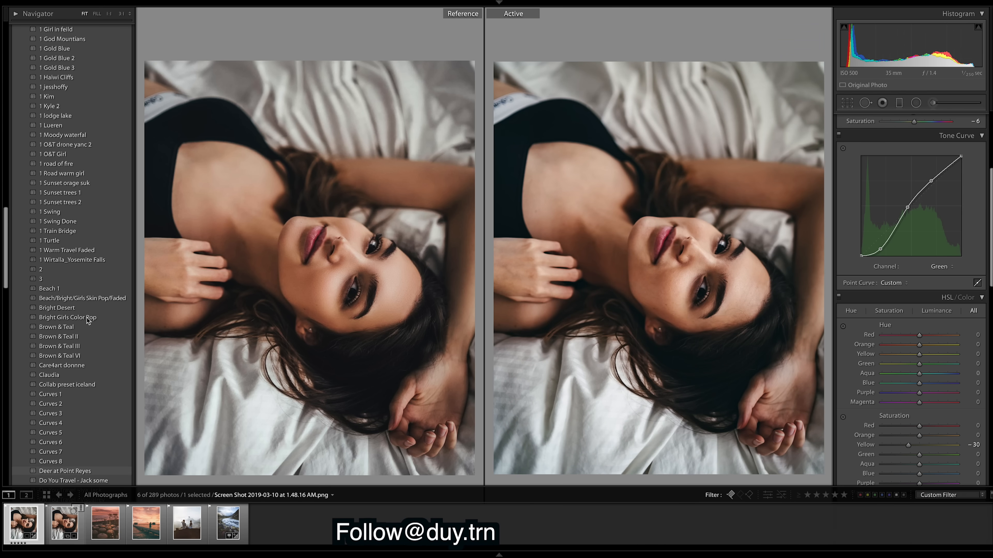
Hide the preset list to enlarge the comparison view and show the portrait's RGB curve
left_click(1, 277)
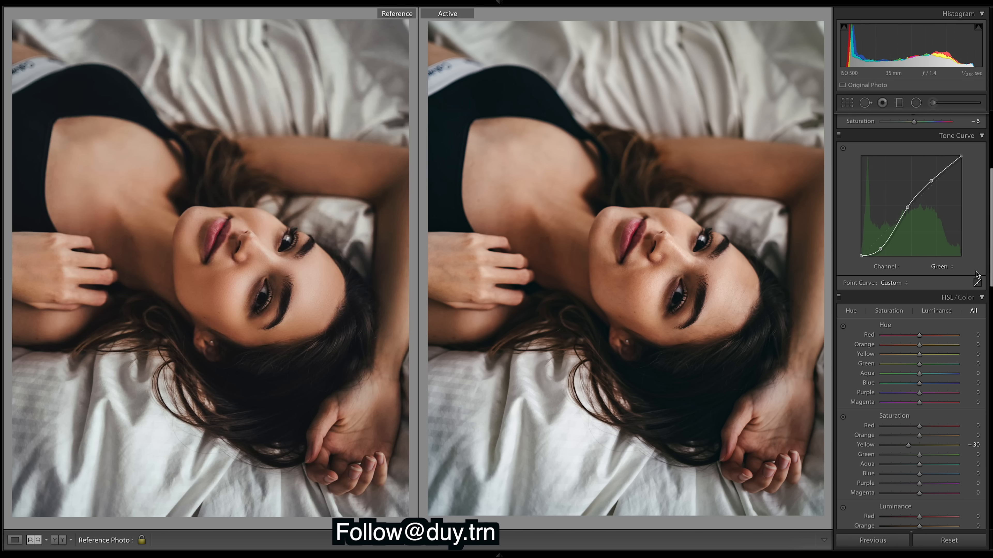
left_click(952, 267)
left_click(951, 253)
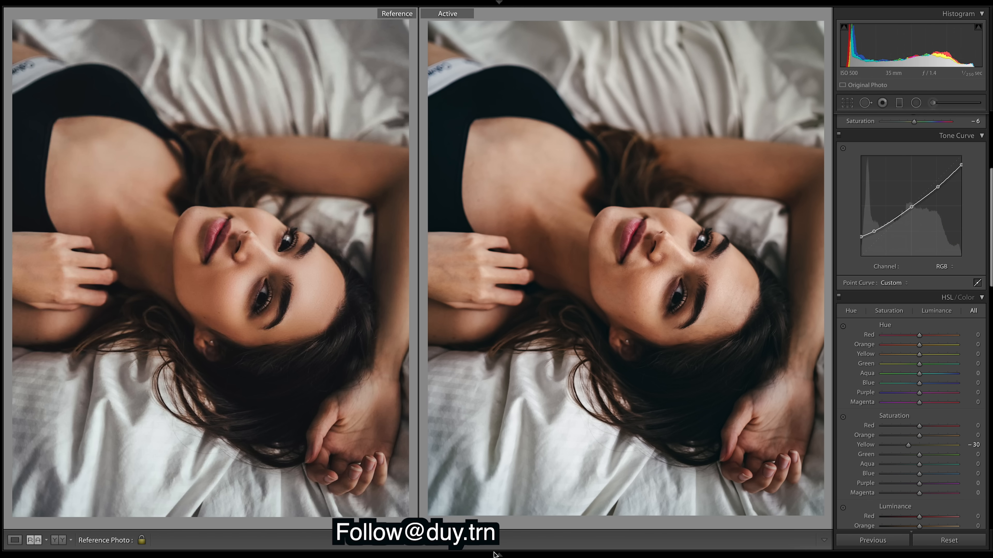
Compare the edited portrait with the reference screenshot and with its own unedited state, undoing the temporary settings reset
mouse_move(495, 554)
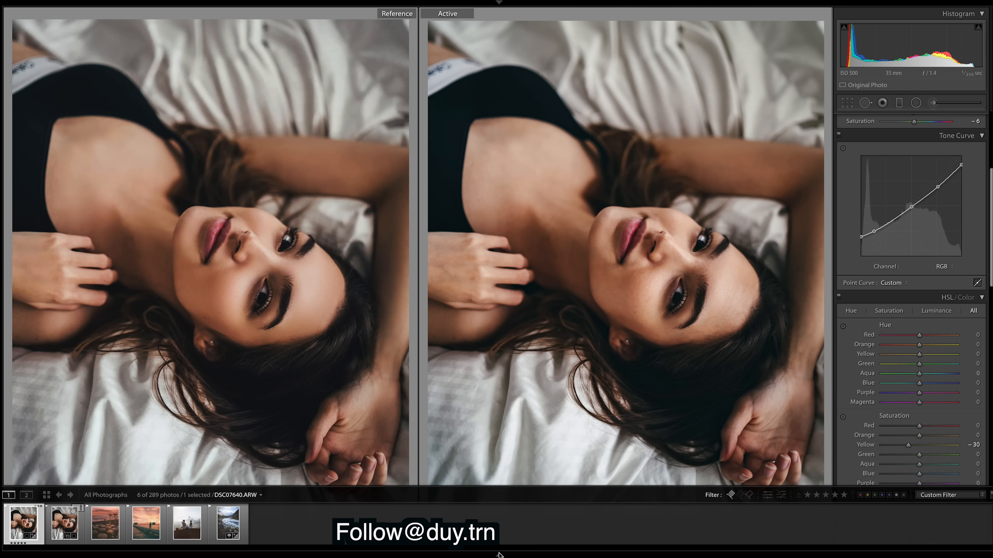
left_click(65, 528)
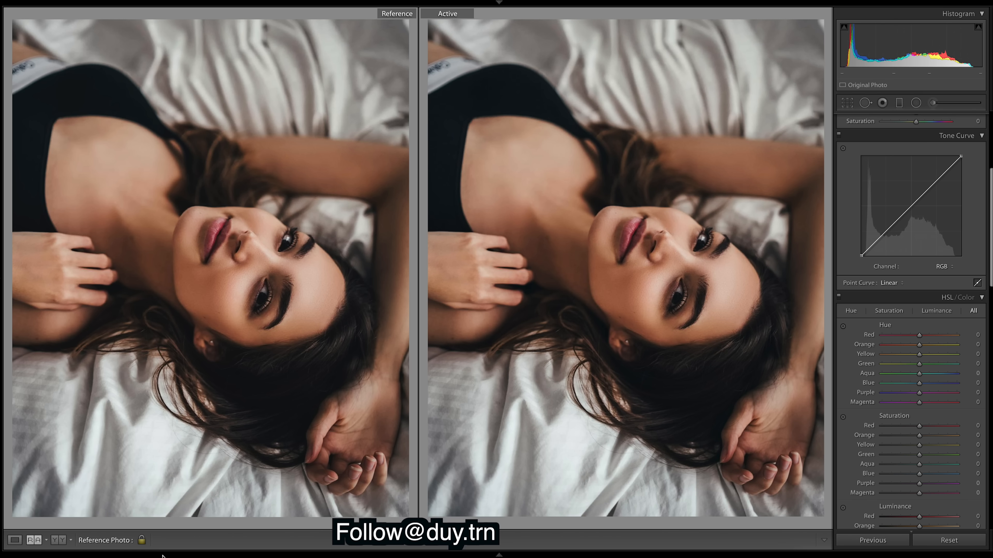
mouse_move(161, 556)
left_click(33, 528)
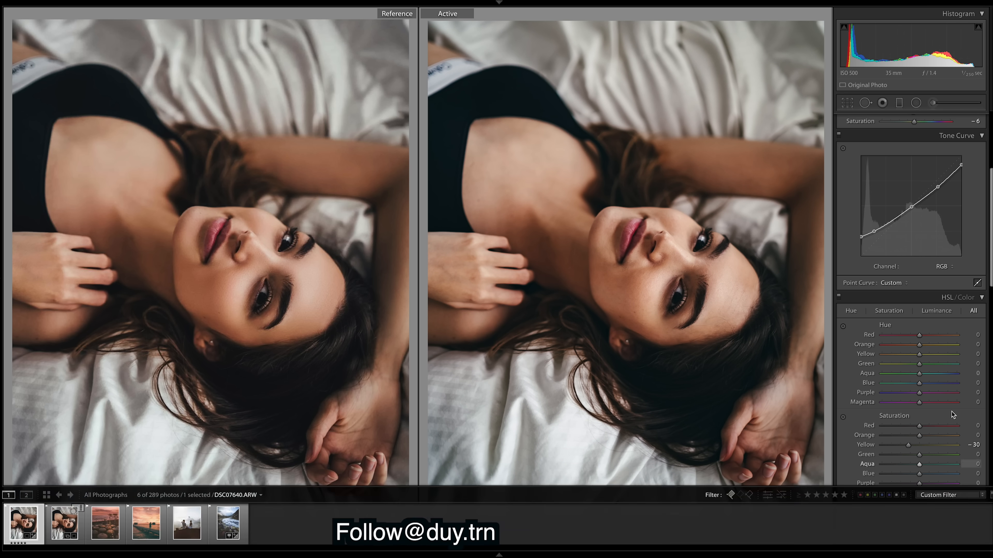
left_click(949, 540)
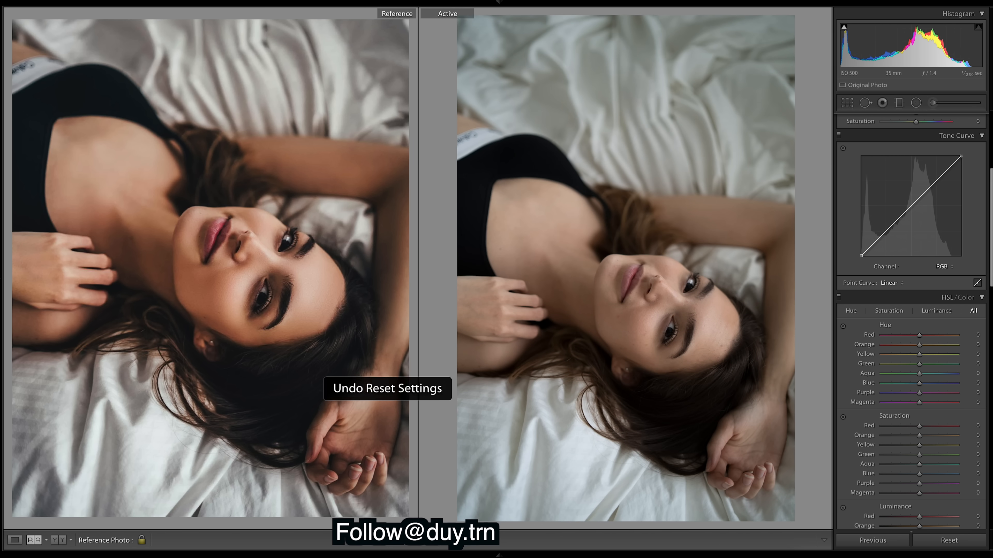
key("ctrl+z")
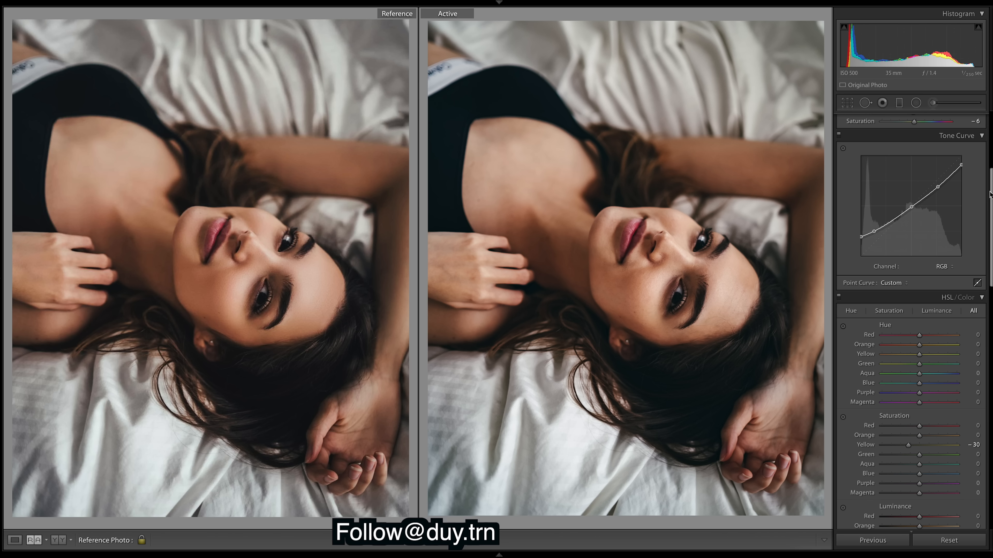
Review the portrait's basic tone and presence settings together with its RGB tone curve
scroll(911, 324, "up", 8)
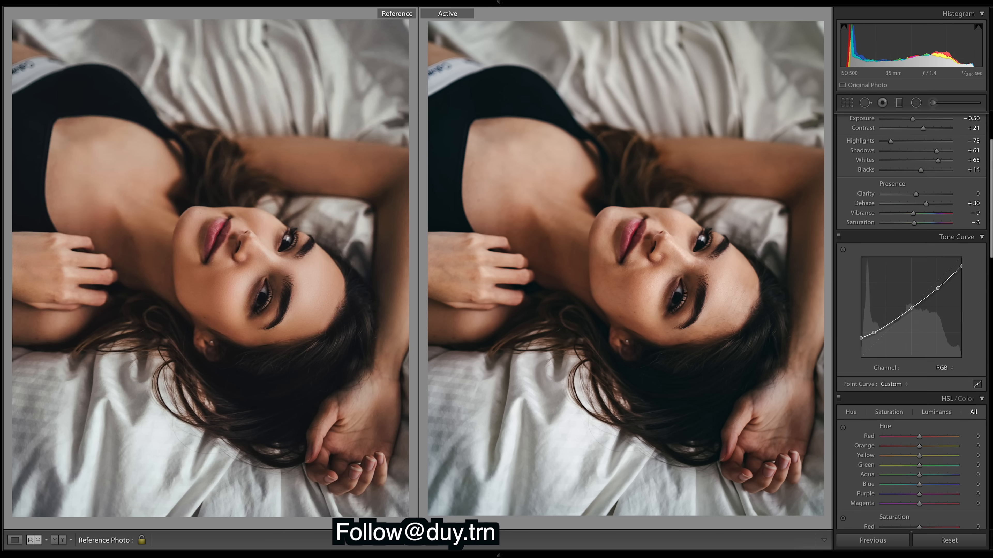
scroll(911, 325, "up", 3)
scroll(913, 317, "down", 10)
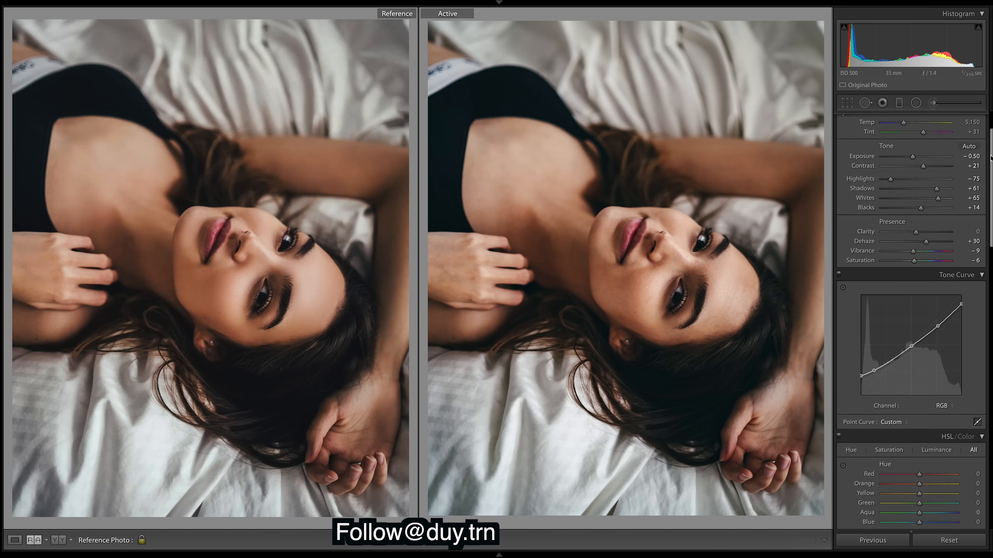
scroll(911, 325, "up", 5)
scroll(966, 424, "up", 6)
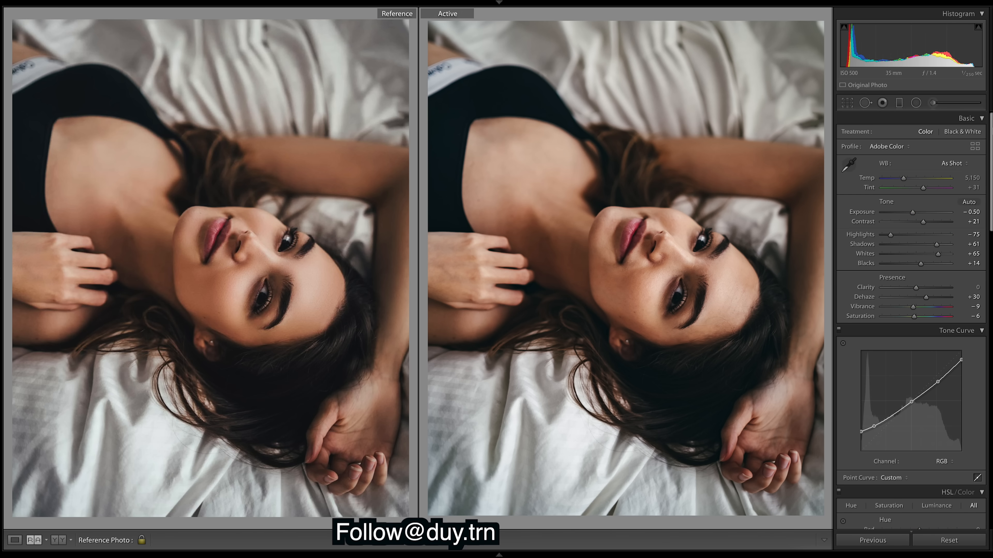
left_click(949, 462)
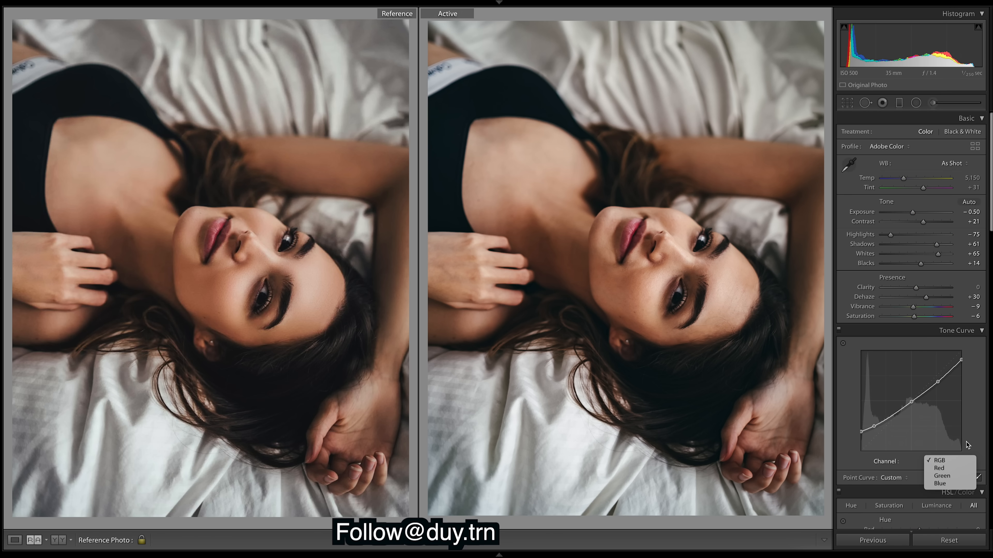
left_click(982, 393)
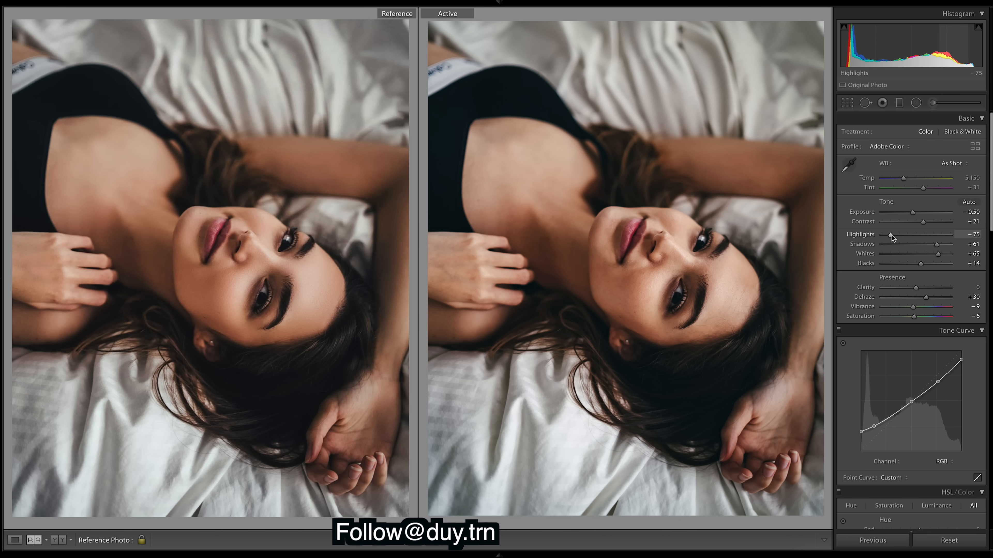
left_click_drag(891, 235, 890, 236)
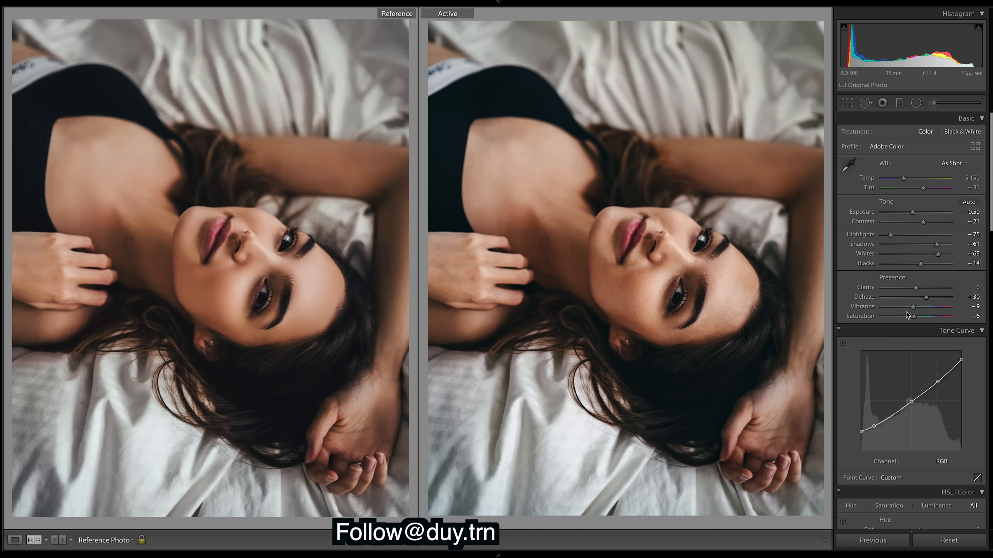
Delete the shadow control point of the RGB curve and try raising the black point, undoing only the raise
right_click(874, 427)
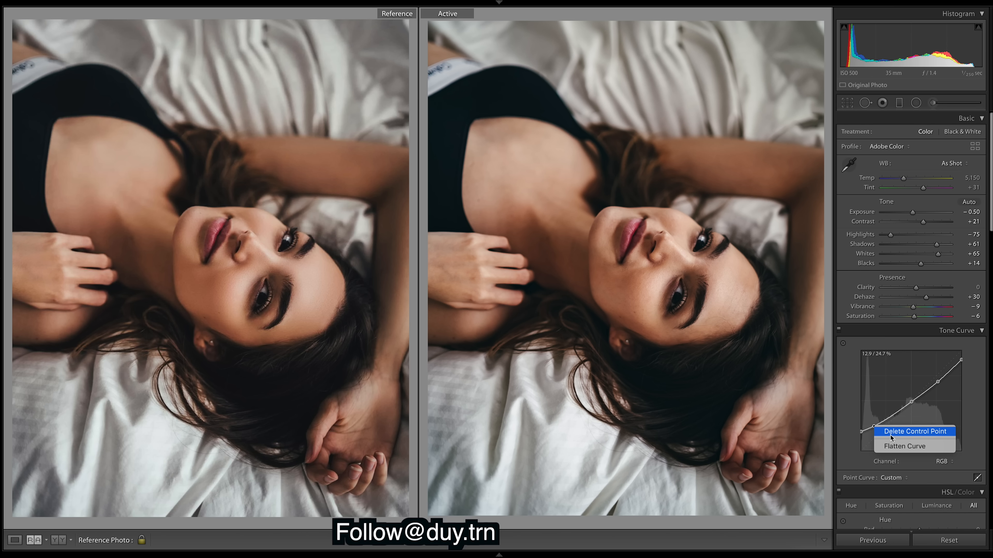
left_click(875, 435)
left_click_drag(861, 431, 862, 418)
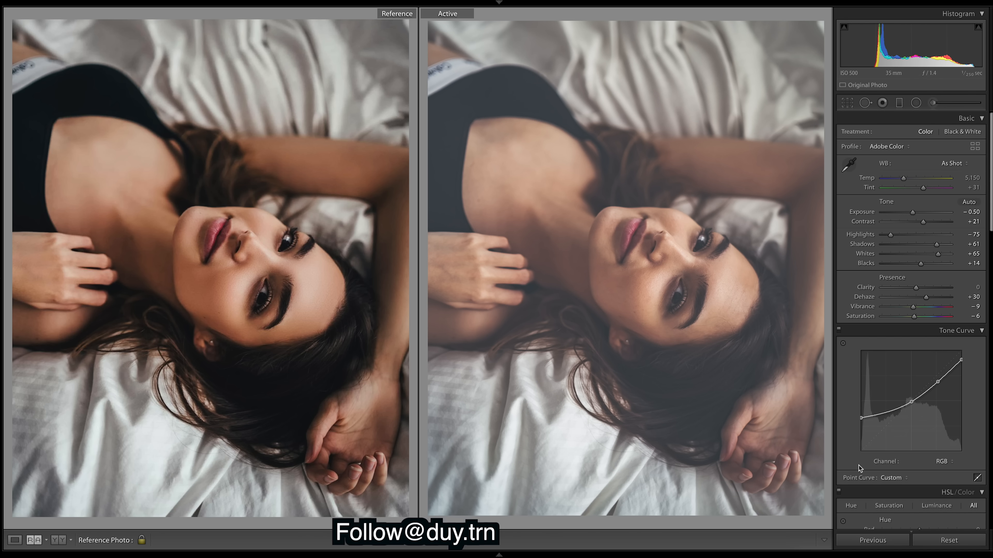
key("ctrl+z")
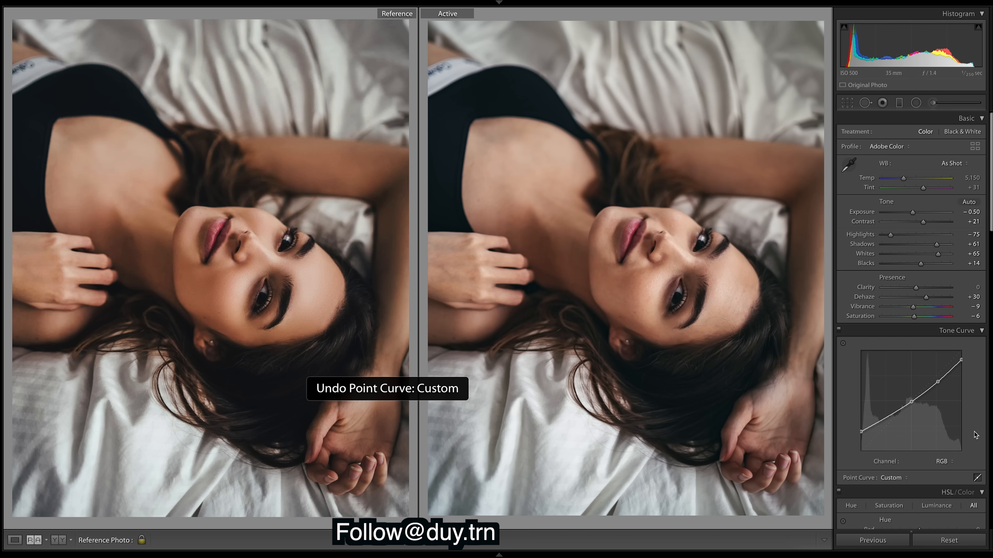
Try Blacks at +100, undo that, and set Blacks to −44
left_click_drag(937, 265, 949, 264)
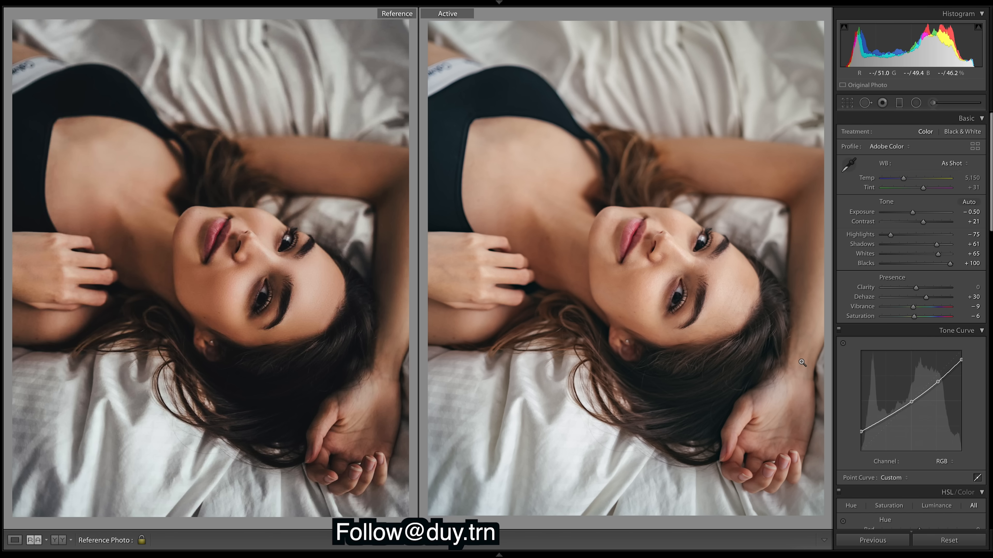
key("ctrl+z")
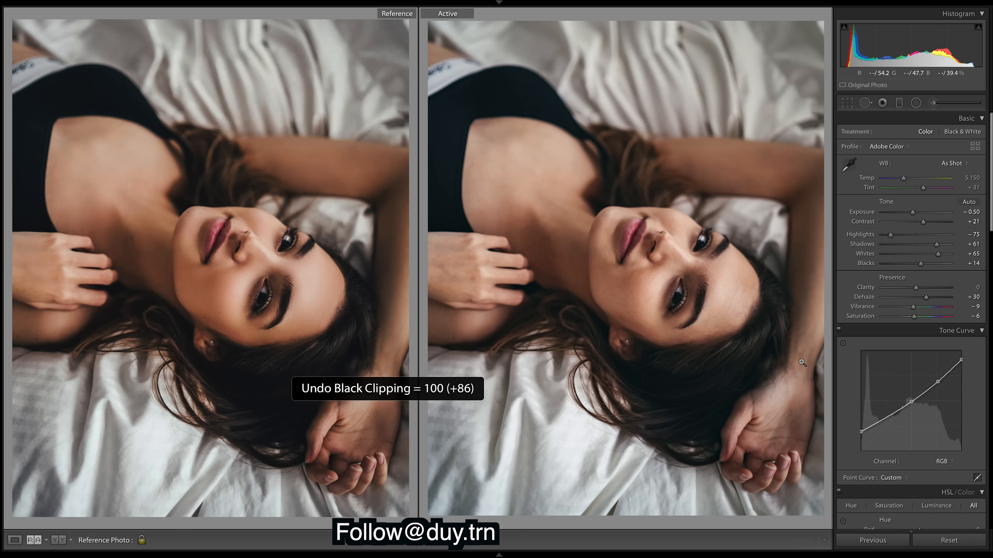
left_click_drag(888, 262, 902, 266)
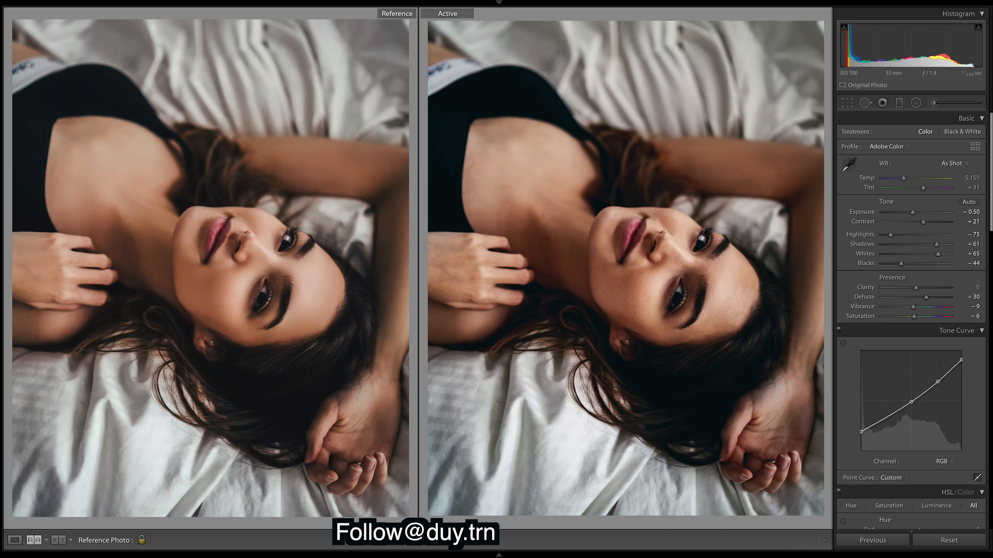
Try raising the black point of the RGB curve, undo that, and try Blacks at +85
left_click_drag(861, 432, 862, 421)
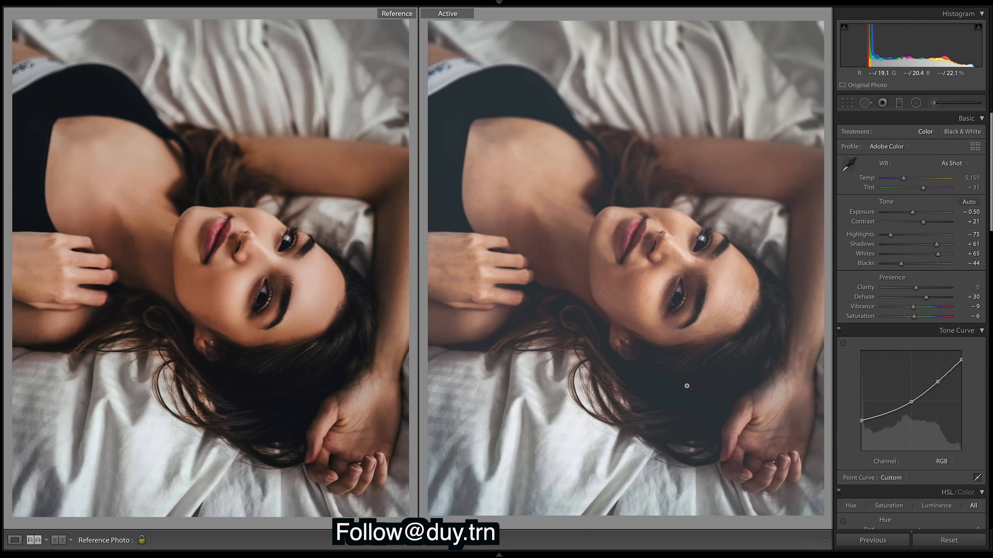
key("ctrl+z")
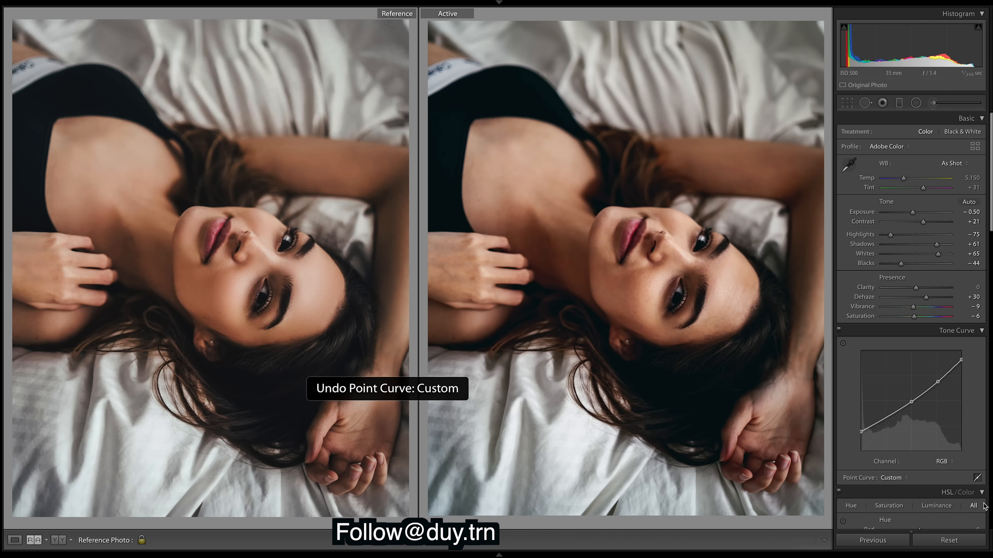
left_click_drag(901, 264, 945, 263)
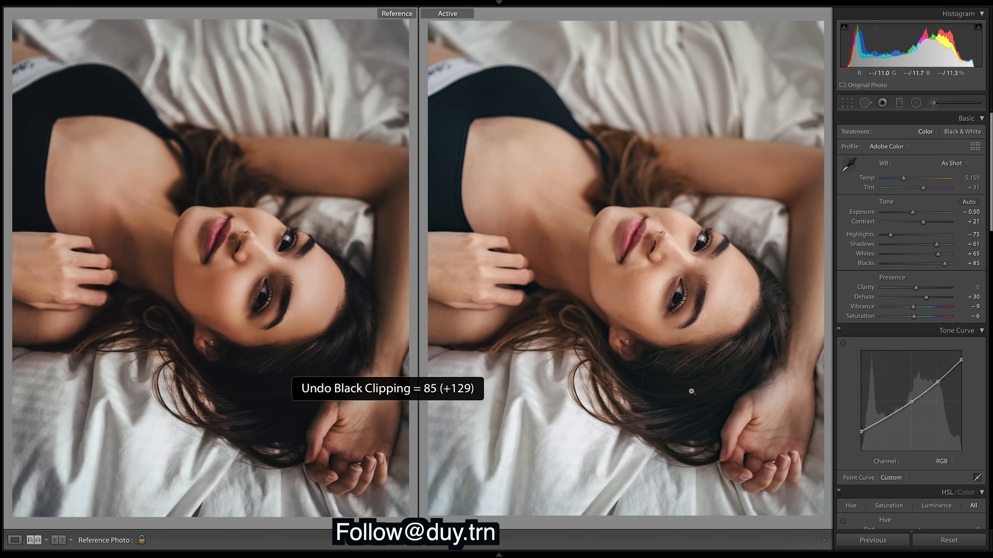
Step back through the edit history to restore Blacks to +14 and the shadow control point on the RGB curve
key("ctrl+z")
key("ctrl+z")
key("ctrl+z")
key("ctrl+z")
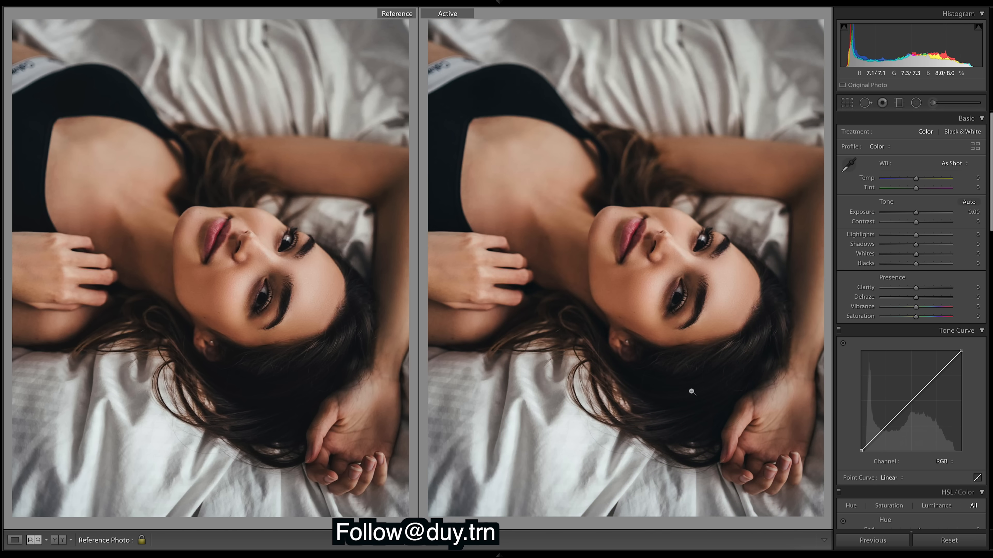
key("ctrl+shift+z")
key("ctrl+shift+z")
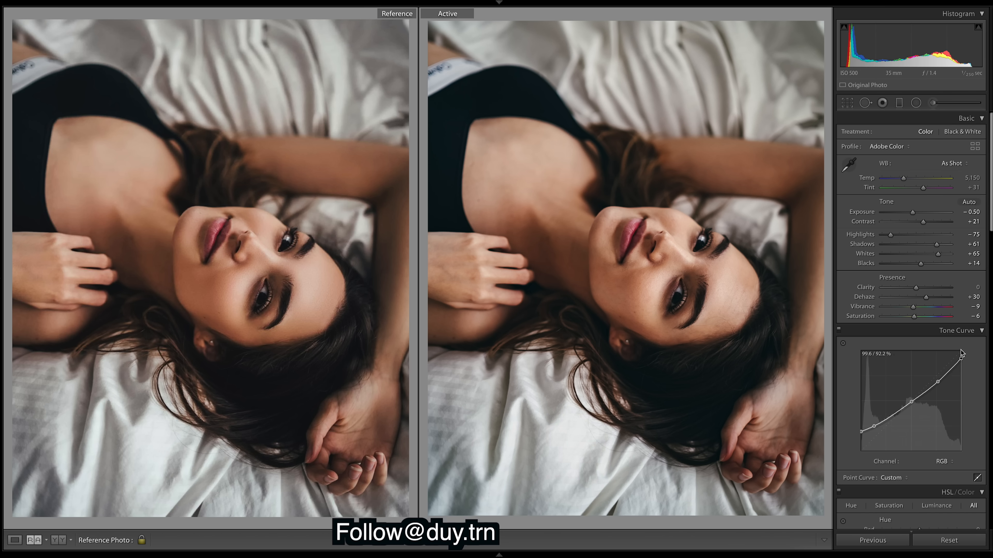
Try lowering the white point of the RGB curve and compare it with Whites at −34, undoing each change
left_click_drag(961, 359, 971, 379)
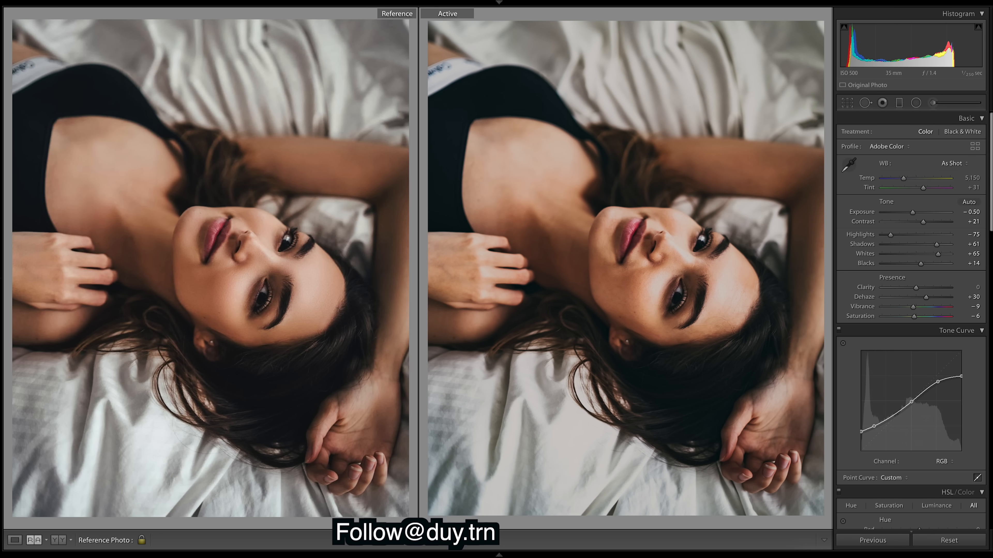
key("ctrl+z")
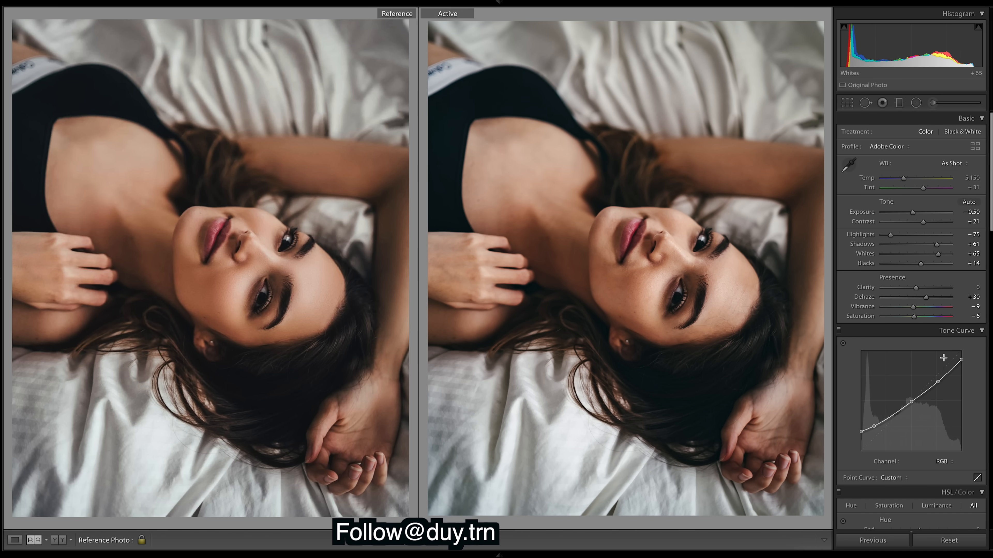
left_click(905, 254)
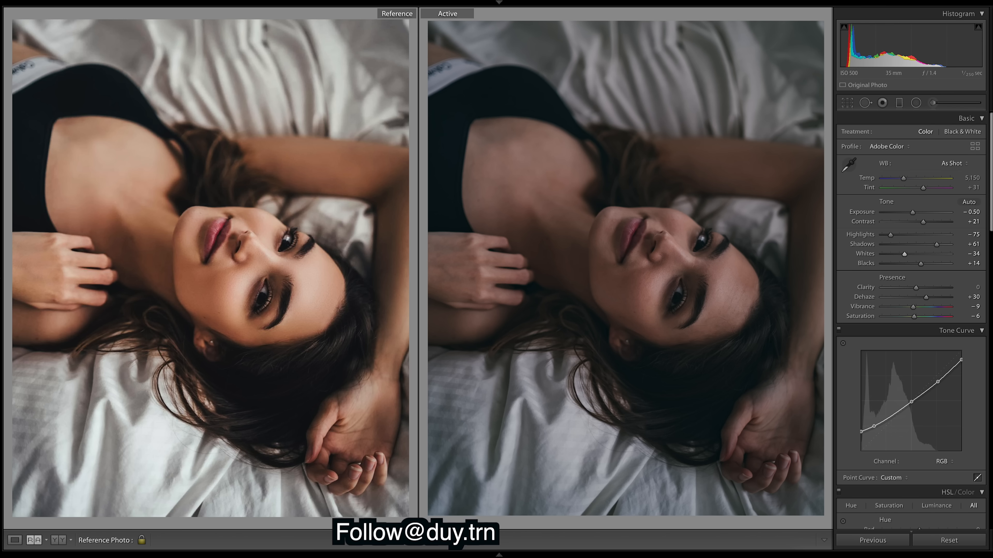
key("ctrl+z")
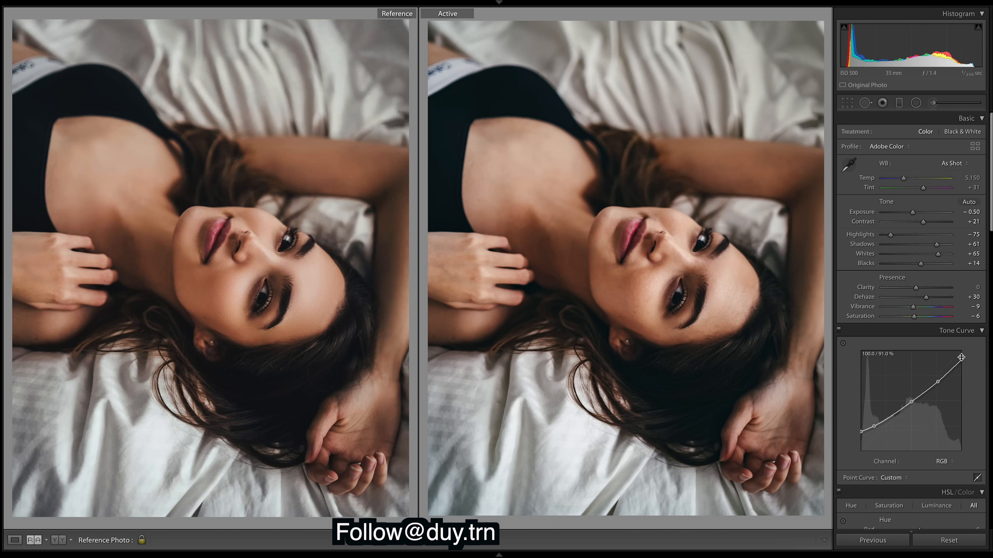
left_click_drag(961, 360, 963, 382)
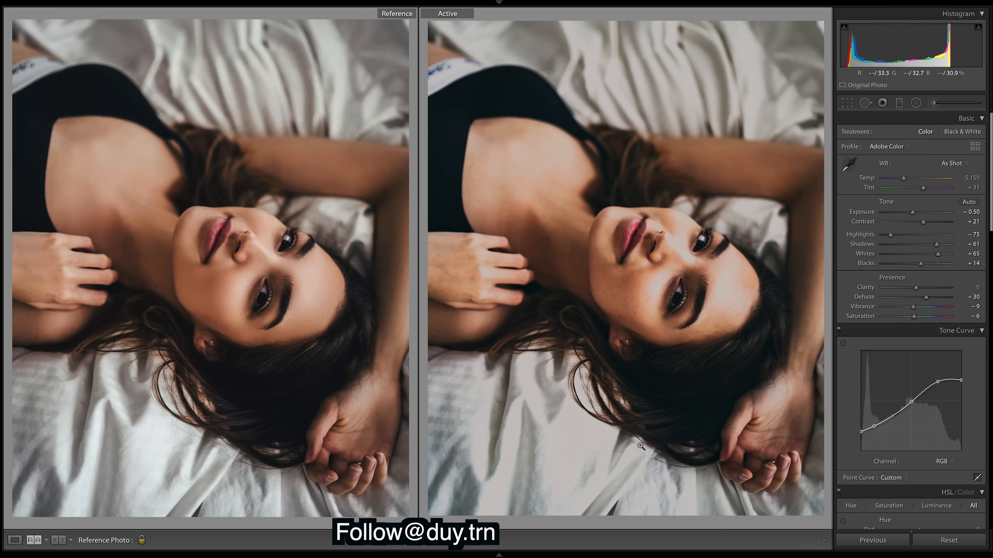
key("ctrl+z")
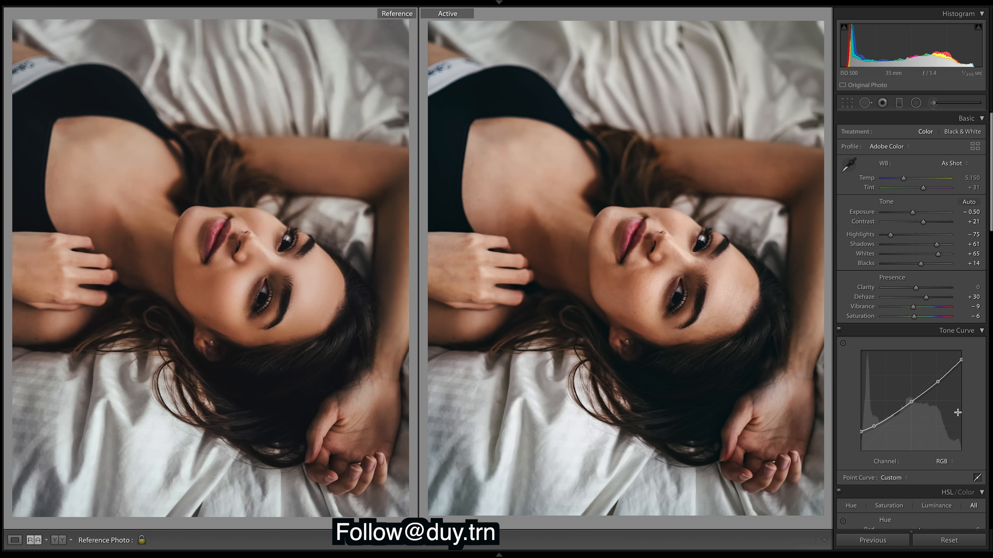
Try a contrasty RGB S-curve with lowered blacks and raised highlights, combine it with Contrast at −100, and undo everything
left_click_drag(861, 432, 883, 432)
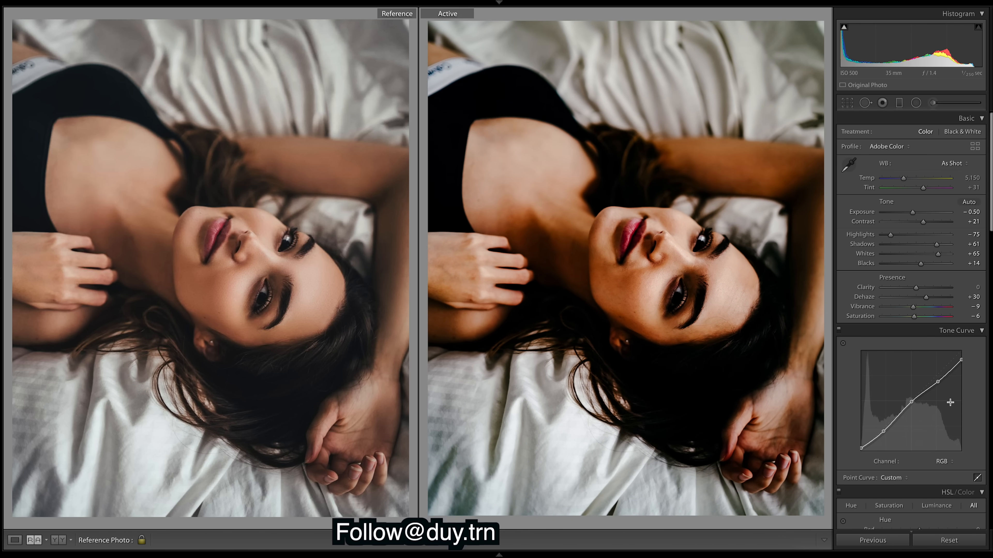
left_click_drag(937, 381, 962, 356)
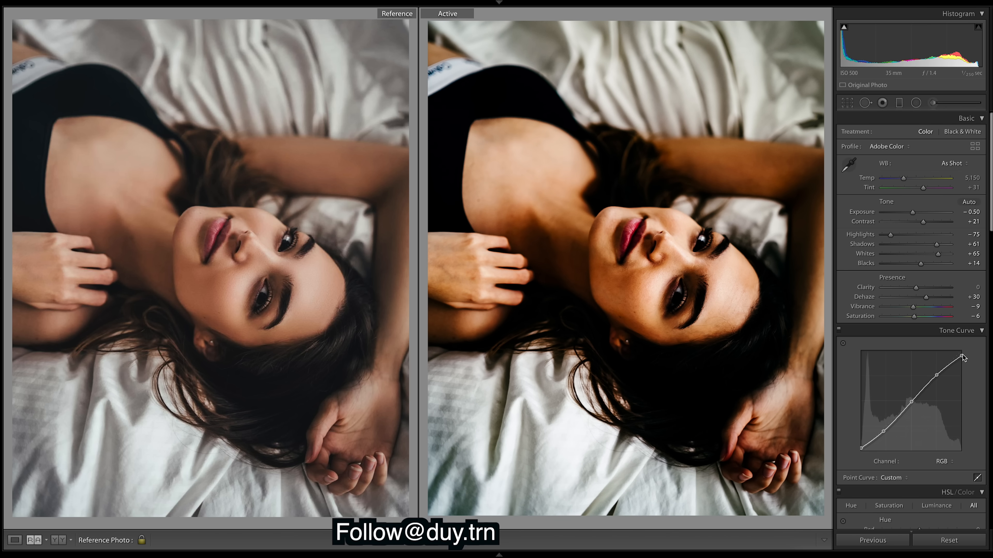
left_click(897, 222)
left_click_drag(897, 223, 878, 222)
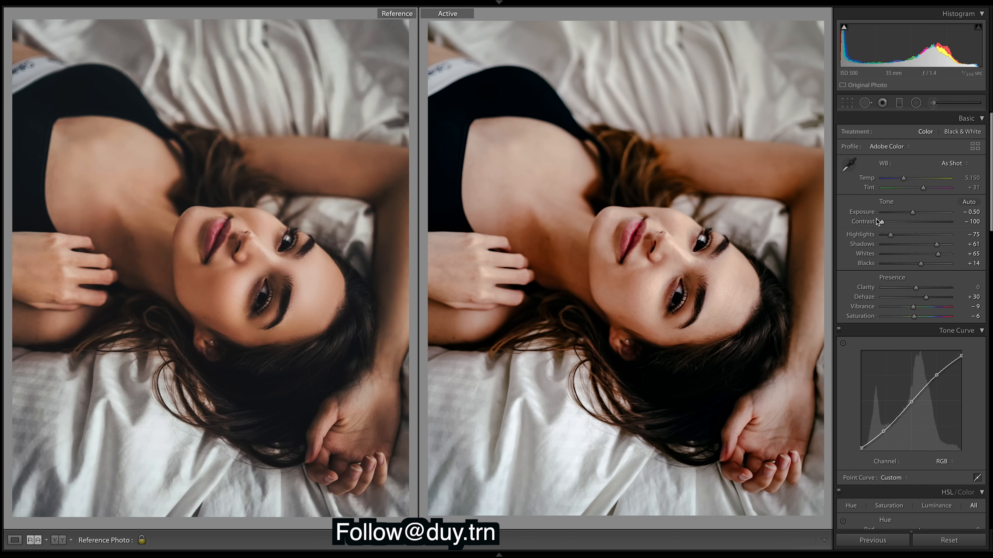
key("ctrl+z")
key("ctrl+z")
key("ctrl+z")
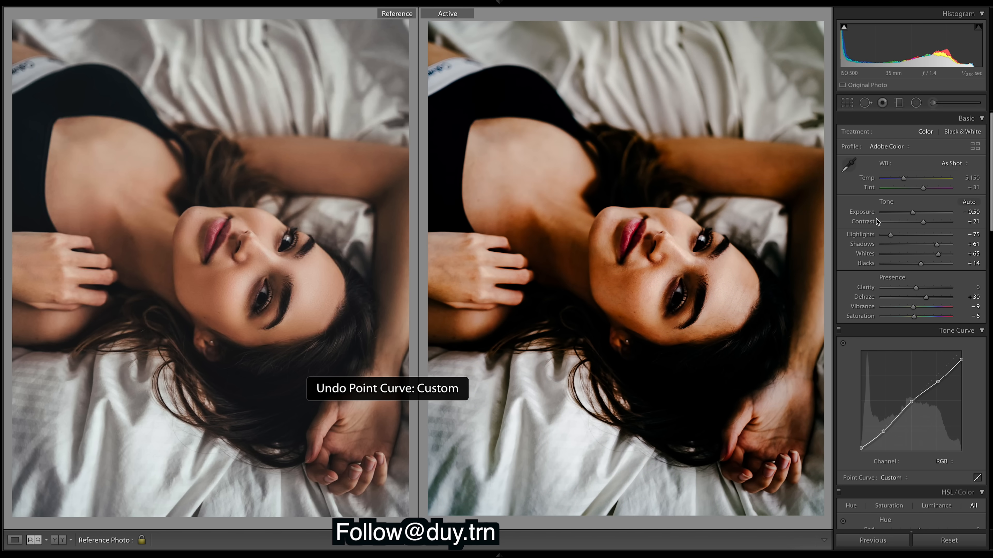
key("ctrl+z")
key("ctrl+z")
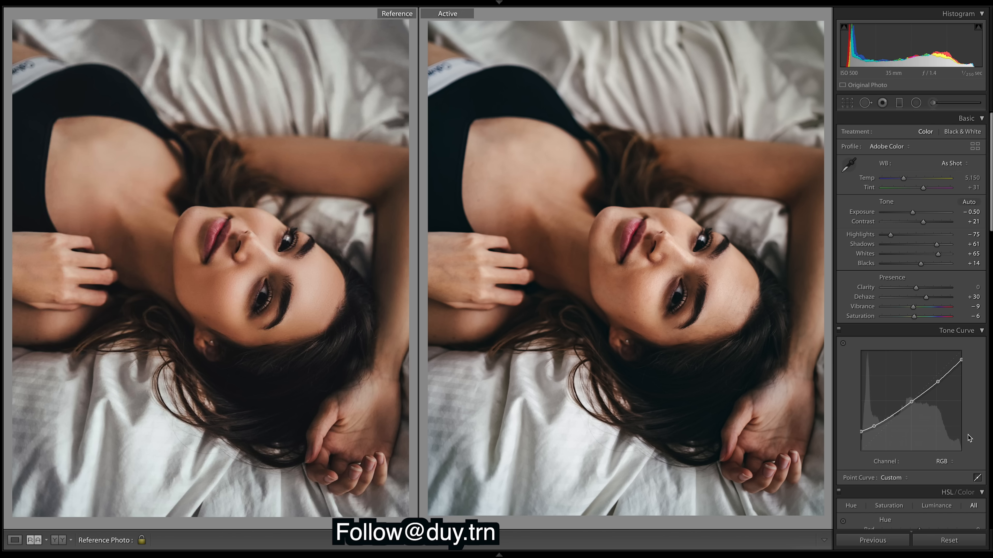
Review the tone curves of the Red and Green channels
left_click(951, 468)
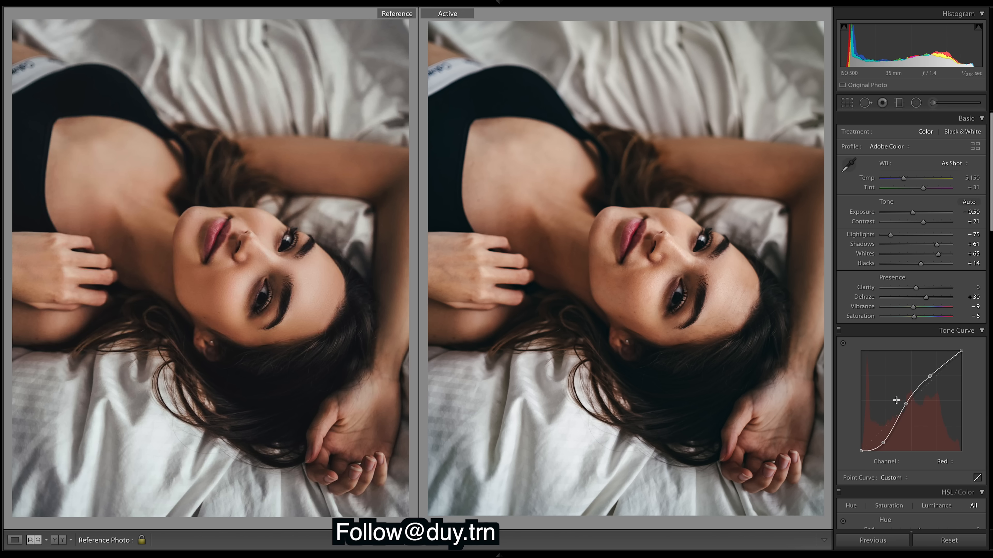
left_click(951, 462)
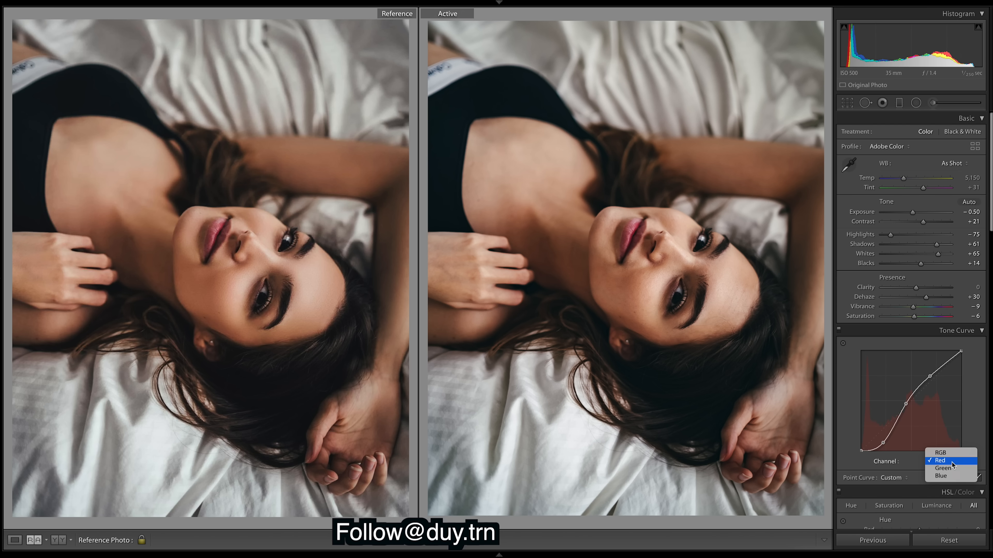
left_click(952, 470)
left_click(954, 463)
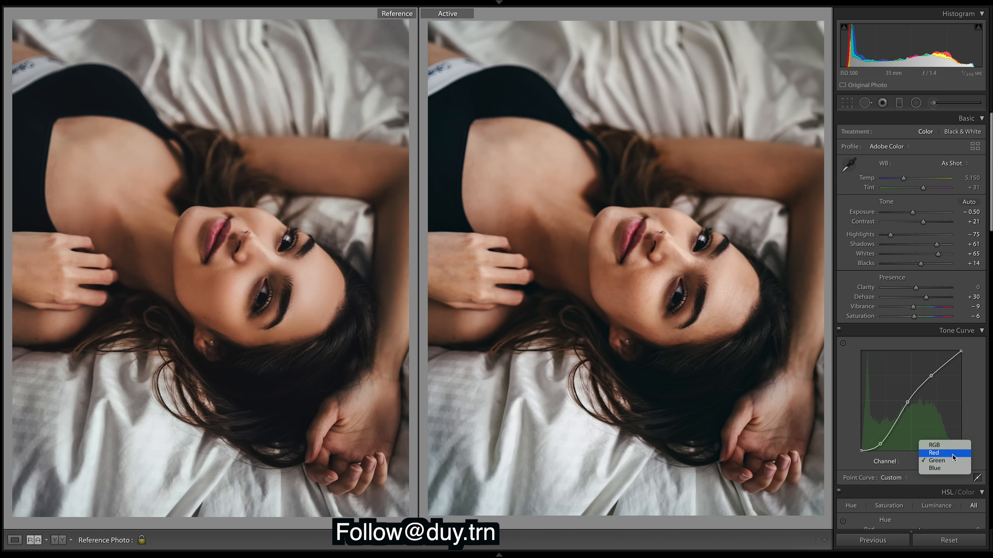
left_click(951, 452)
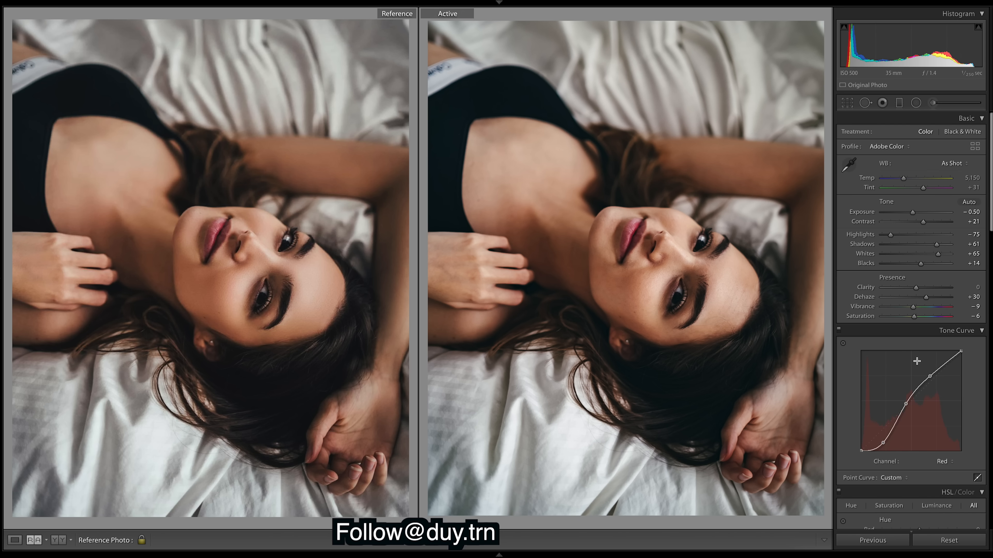
Try raising the highlight control point in the Red, Green and Blue curves, and undo all three changes
left_click(930, 376)
left_click_drag(930, 377, 930, 374)
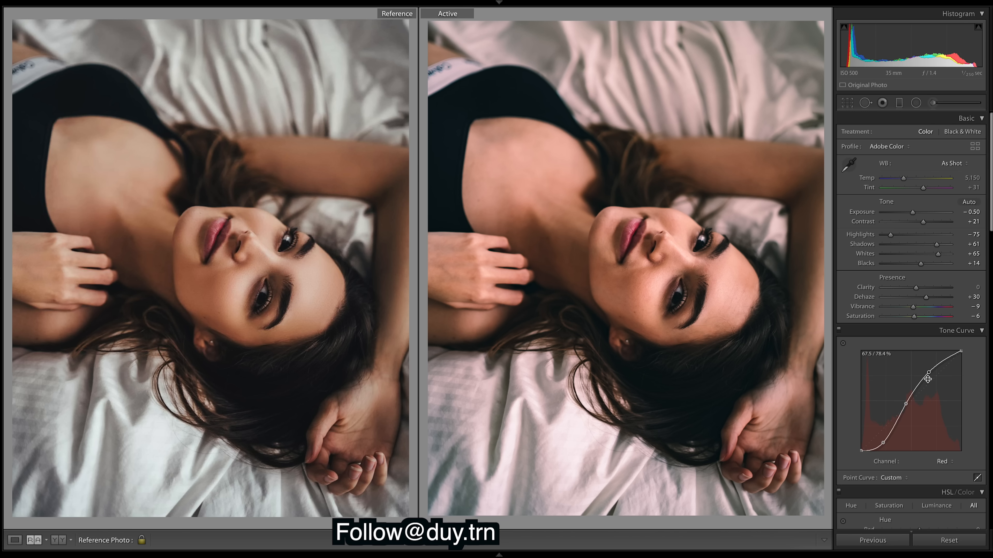
left_click(943, 462)
left_click(950, 471)
left_click_drag(931, 376, 928, 370)
left_click(954, 463)
left_click(948, 471)
left_click_drag(929, 374, 929, 369)
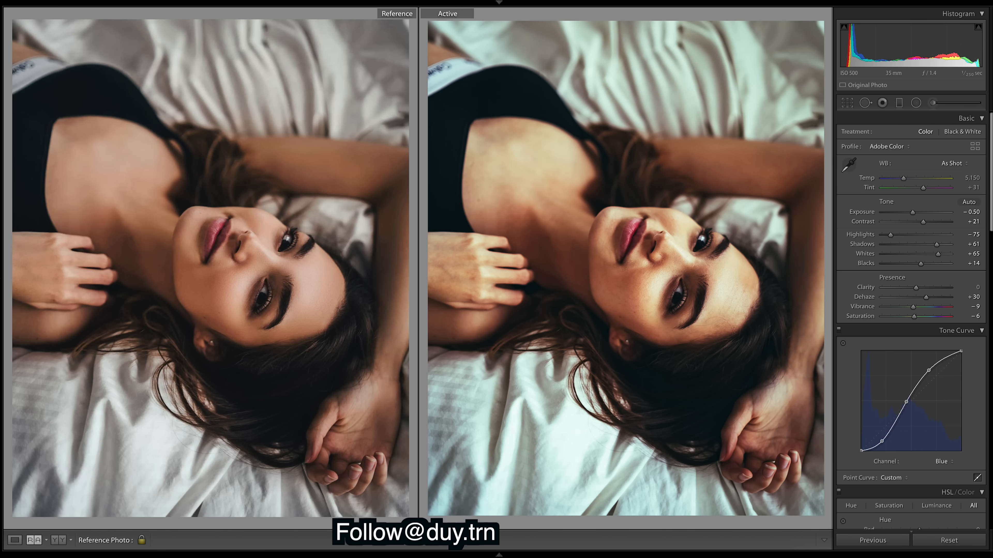
key("ctrl+z")
key("ctrl+z")
key("ctrl+z")
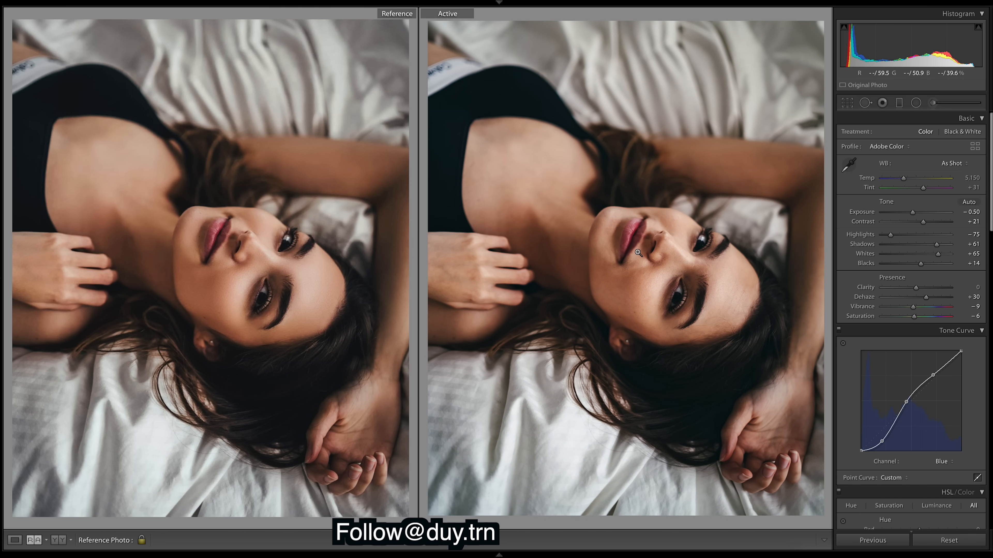
Try raising the highlight point and the midtone point of the Red curve, undoing each change
left_click(945, 462)
left_click(950, 446)
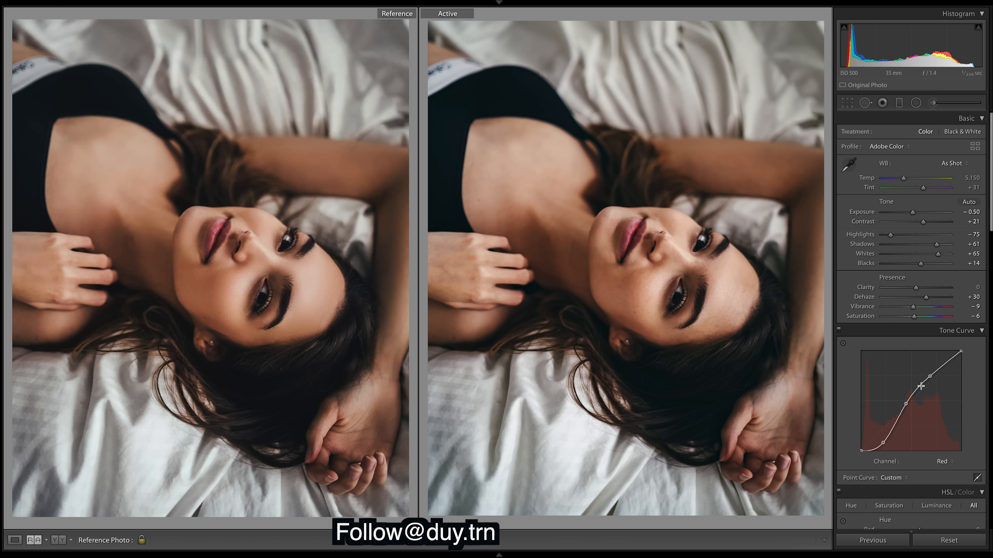
left_click_drag(931, 376, 928, 373)
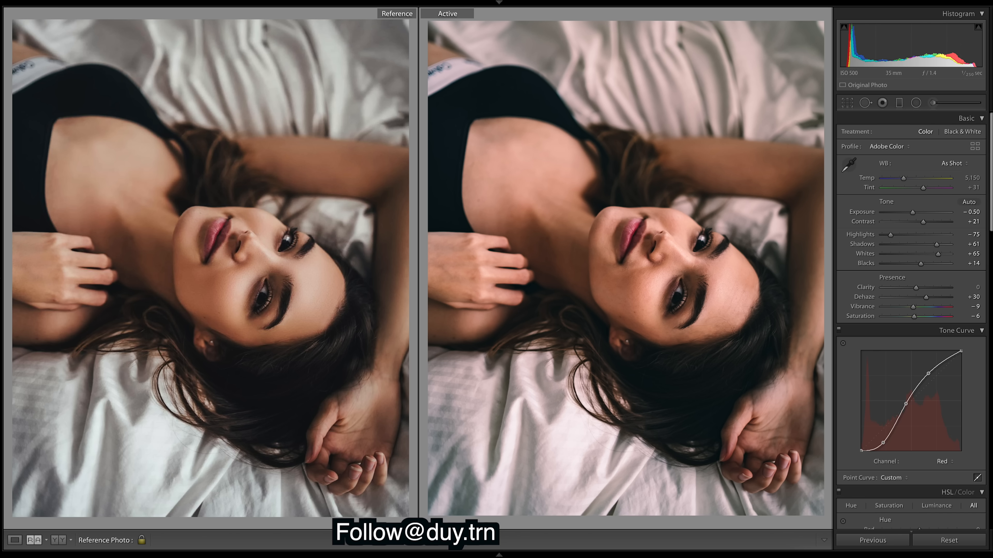
key("ctrl+z")
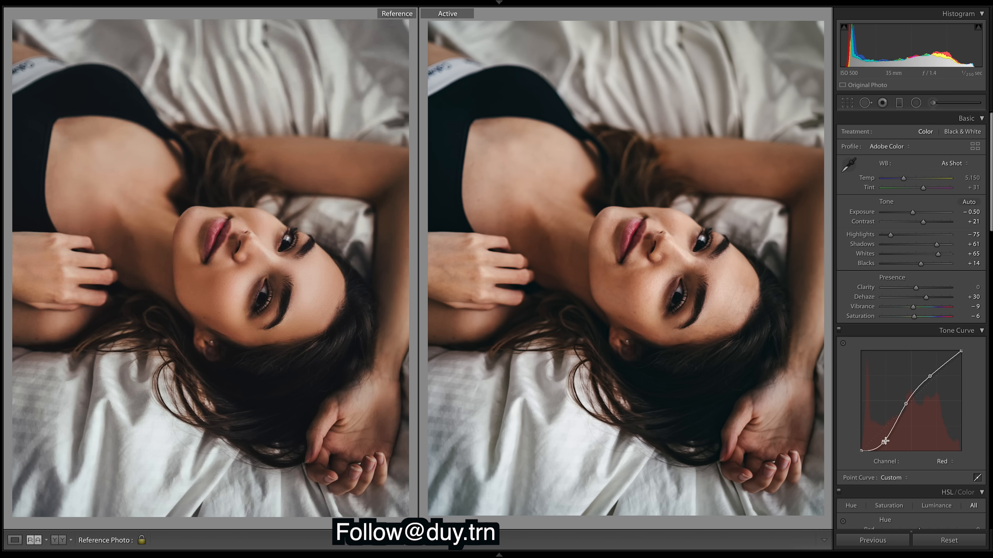
left_click_drag(908, 402, 909, 401)
key("ctrl+z")
Compare the shape of the RGB curve with that of the Red channel curve
left_click(951, 462)
left_click(950, 452)
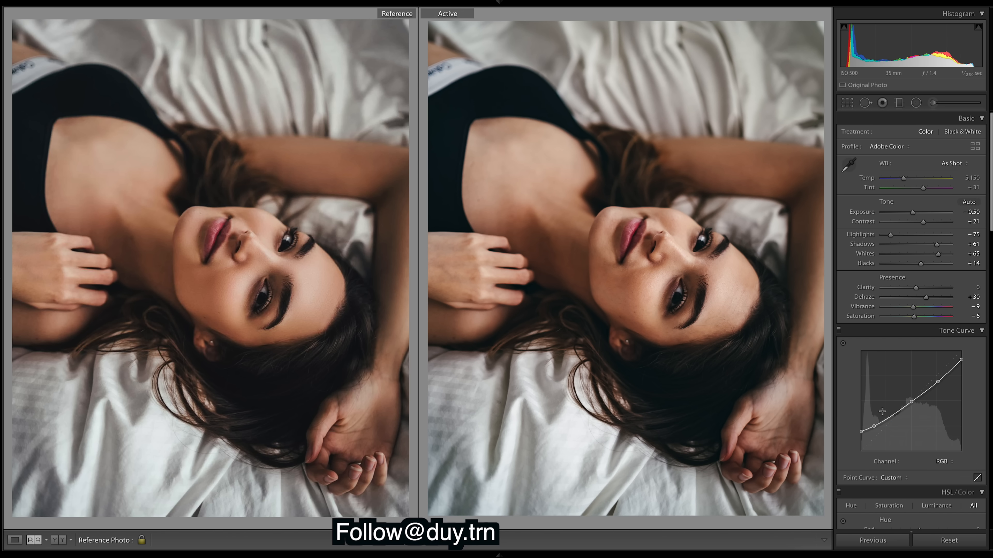
left_click(952, 463)
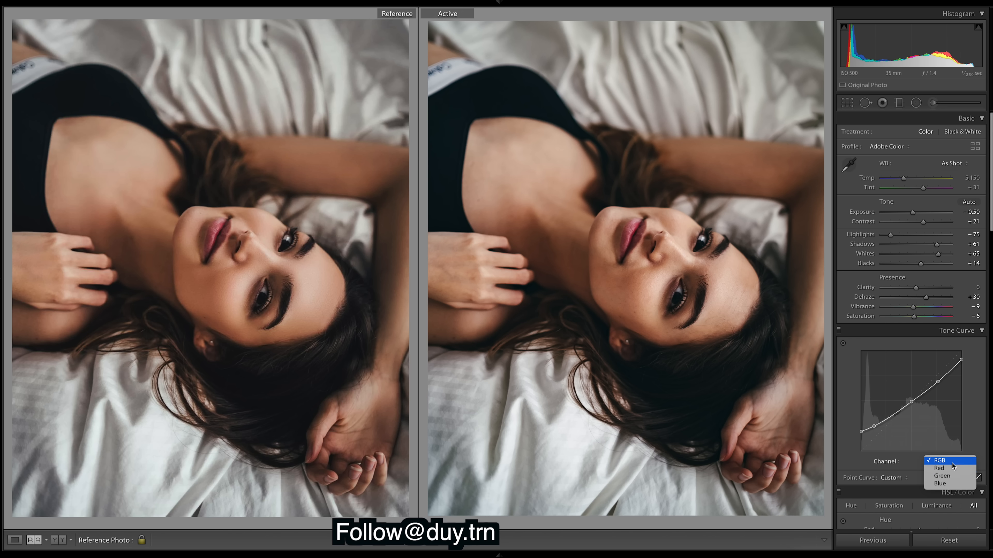
left_click(951, 469)
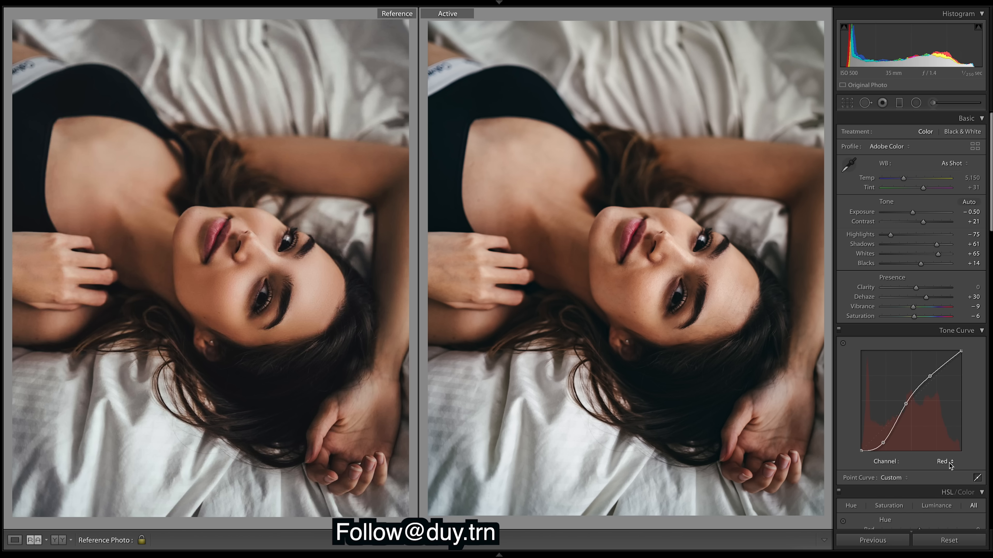
left_click(941, 454)
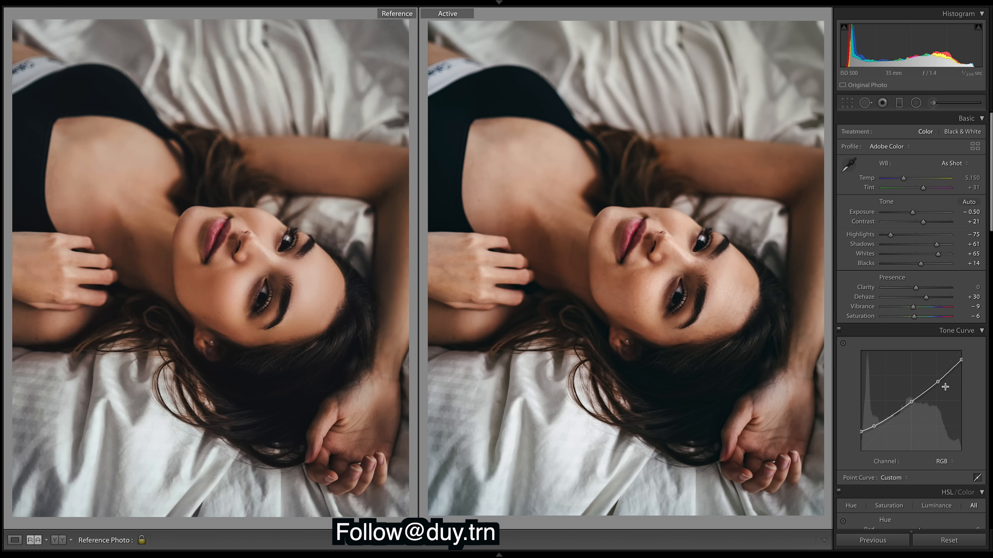
Flatten the Red, Green and Blue channel curves to straight lines
left_click(954, 463)
left_click(942, 468)
right_click(934, 404)
left_click(955, 407)
left_click(950, 465)
left_click(951, 468)
right_click(939, 414)
left_click(953, 417)
left_click(947, 463)
left_click(949, 469)
right_click(936, 401)
left_click(951, 406)
Try flattening the RGB curve to a straight line, and undo both that change and the flattening of the Blue curve
left_click(944, 462)
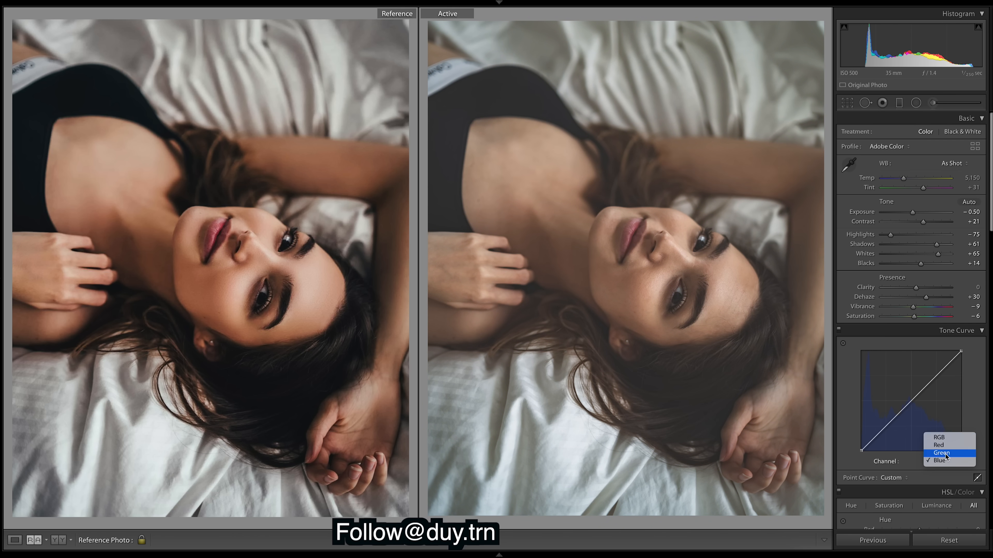
left_click(944, 439)
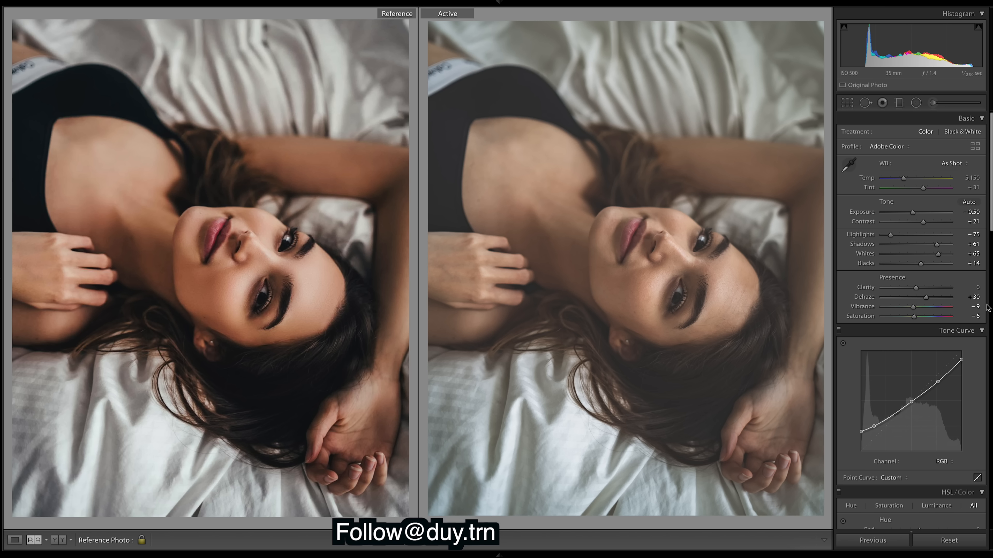
right_click(920, 408)
left_click(946, 410)
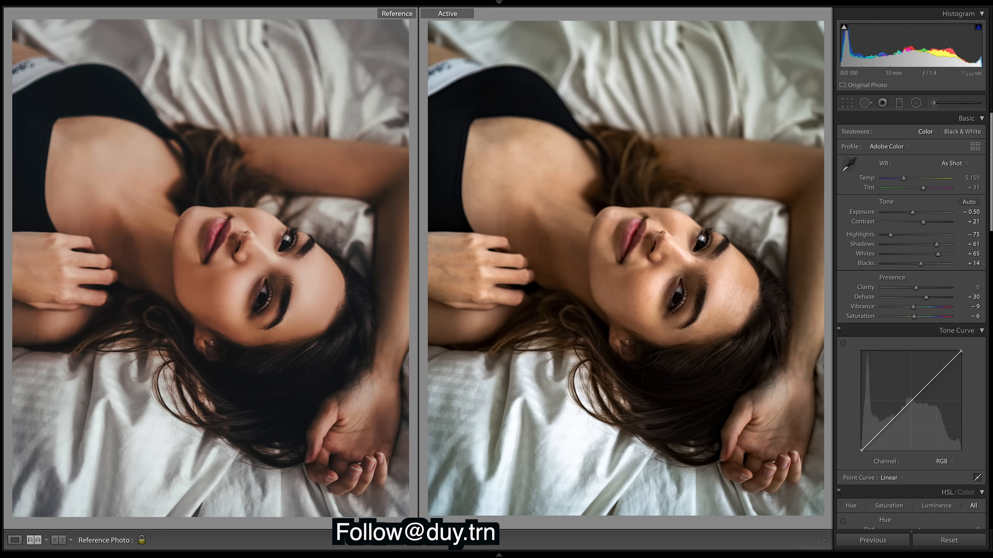
key("ctrl+z")
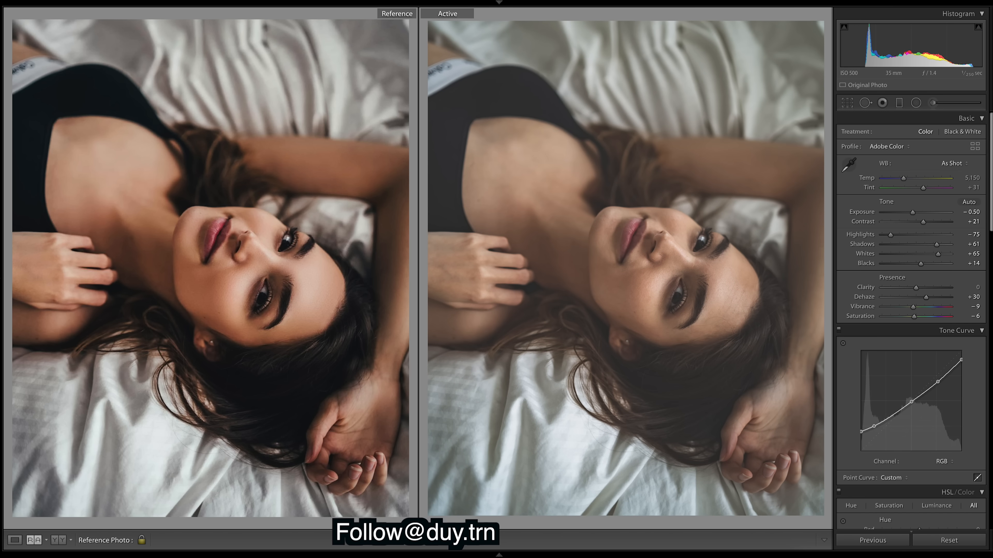
key("ctrl+z")
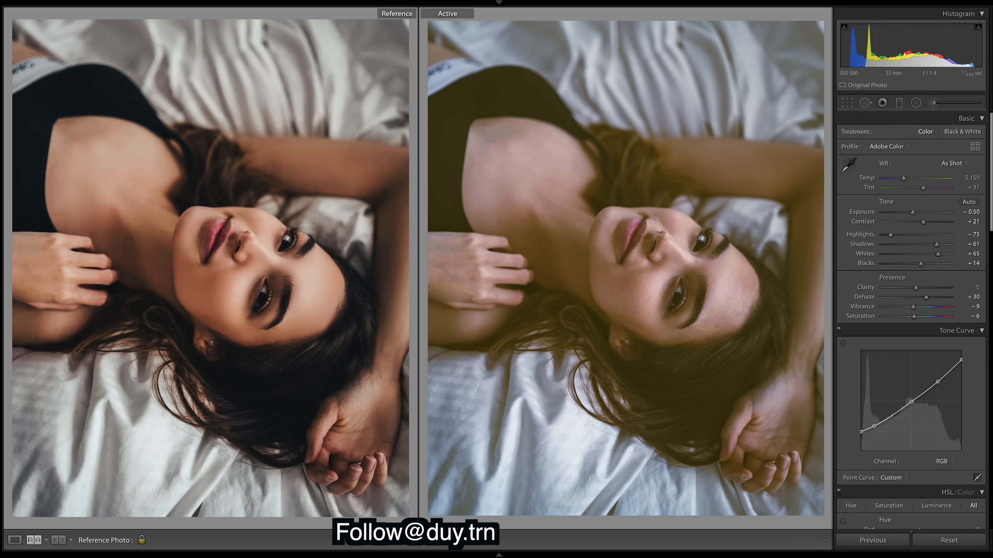
Try raising the shadow point and the highlight point of the Blue curve, and undo both along with the Green curve's flattening
left_click(956, 485)
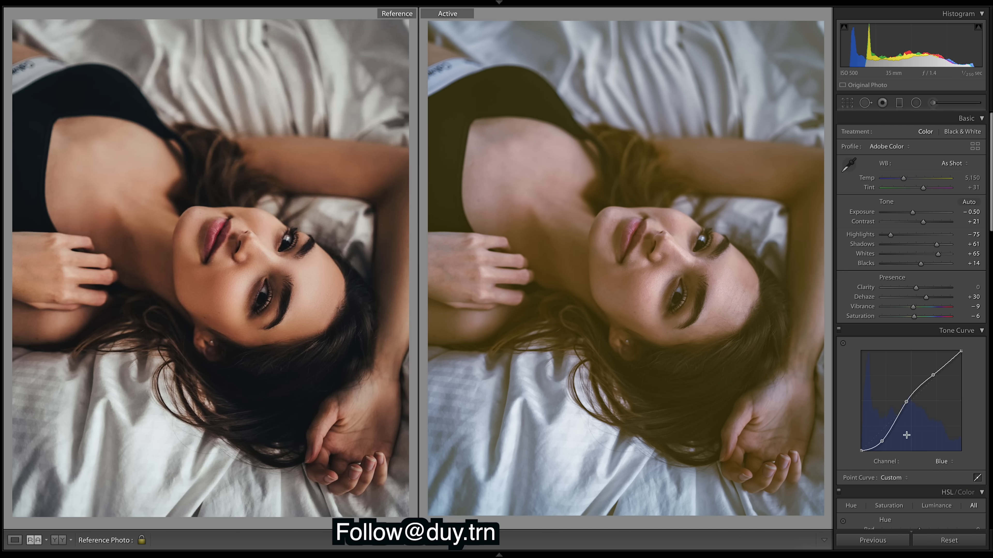
left_click_drag(879, 440, 874, 436)
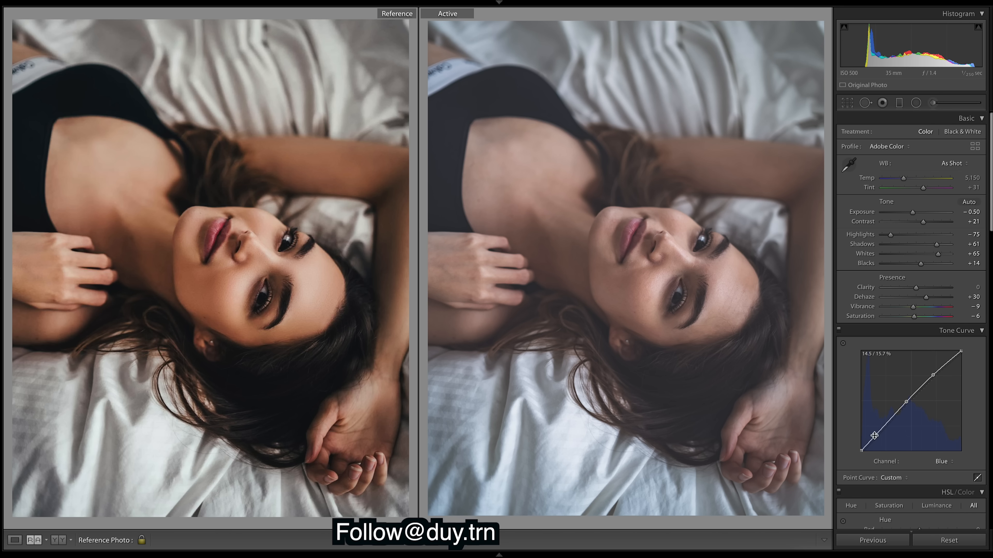
key("ctrl+z")
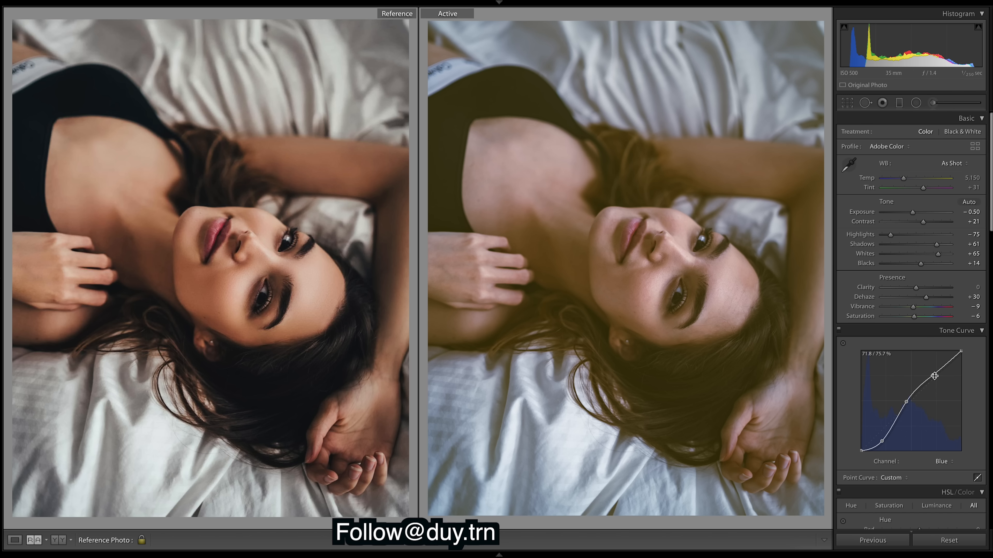
left_click_drag(933, 374, 930, 367)
key("ctrl+z")
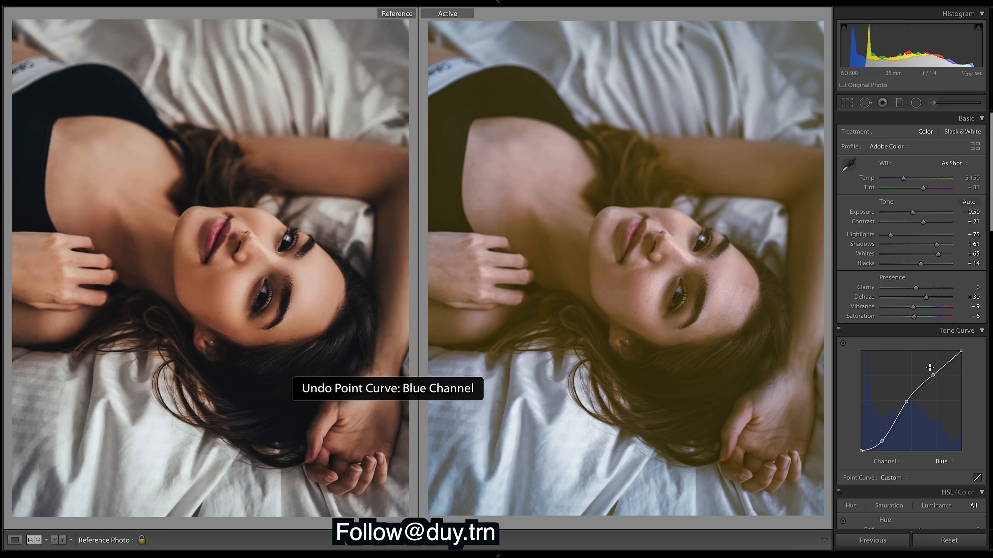
key("ctrl+z")
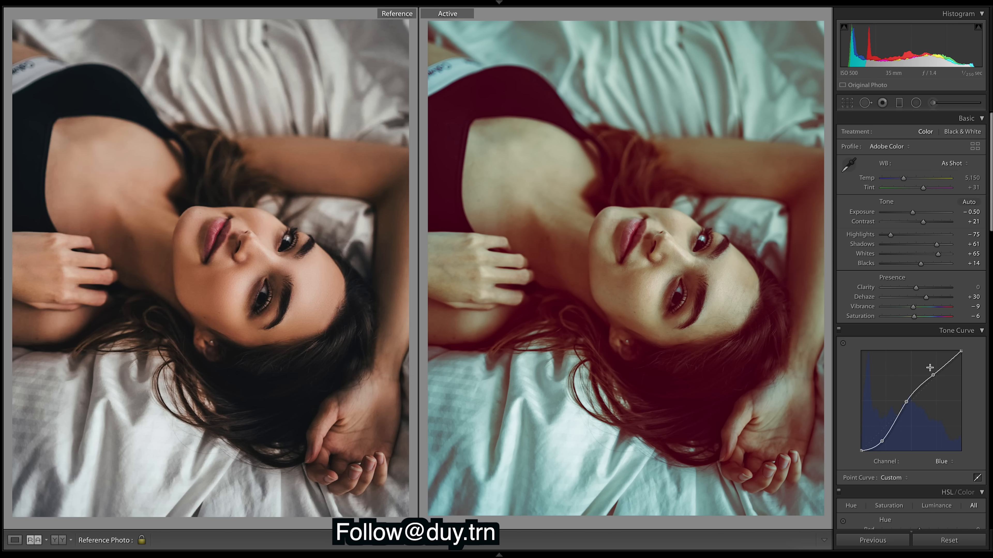
Try shifting the Green curve's midtone point toward the highlights and raising Tint to +75, reverting each change
left_click(941, 462)
left_click(955, 457)
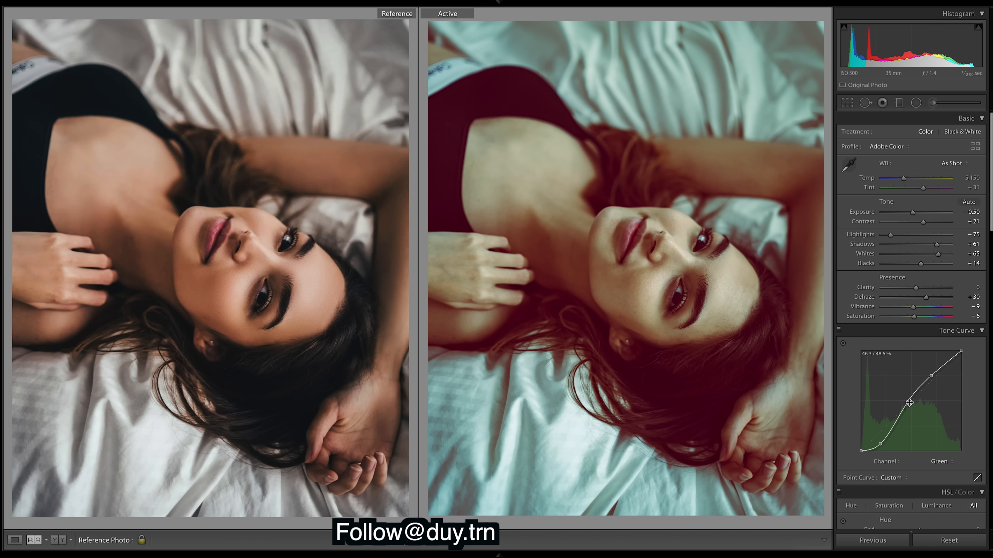
left_click_drag(908, 405, 916, 405)
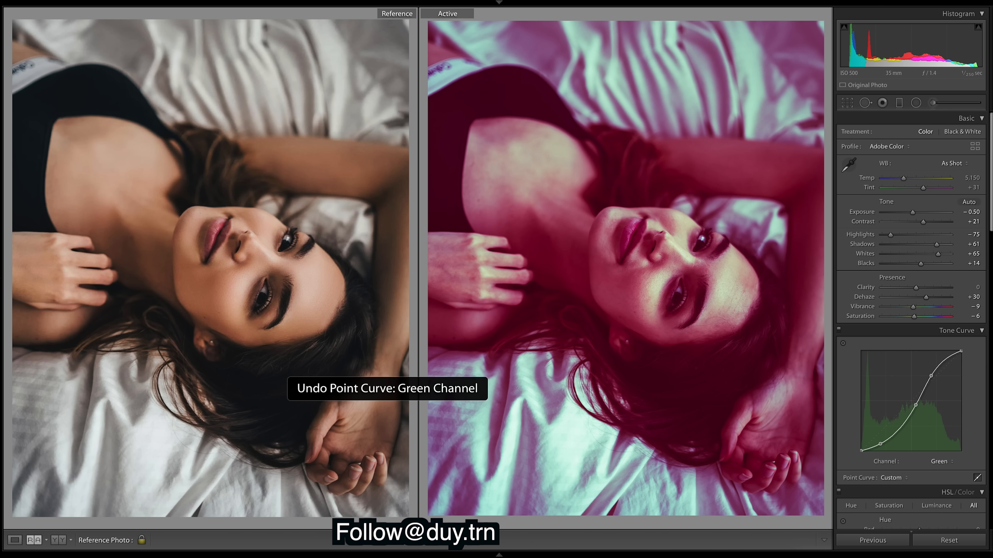
key("ctrl+z")
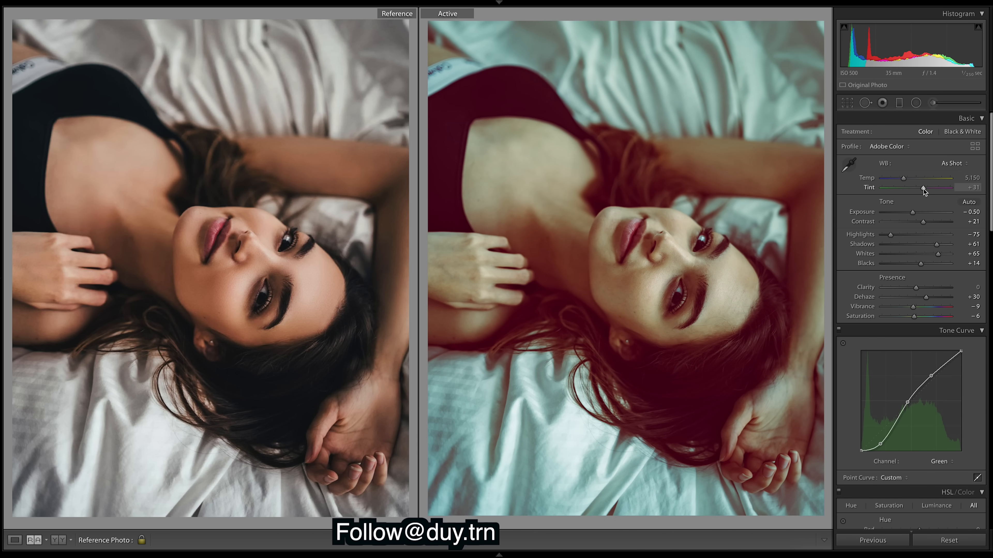
mouse_move(923, 188)
left_mouse_down()
mouse_move(885, 187)
mouse_move(931, 190)
left_mouse_up()
key("ctrl+z")
Try moving the midtone point of the flattened Red curve, and undo back to the Red curve's original S shape
left_click(942, 461)
left_click(944, 454)
mouse_move(918, 405)
left_mouse_down()
mouse_move(911, 387)
mouse_move(923, 402)
left_mouse_up()
key("ctrl+z")
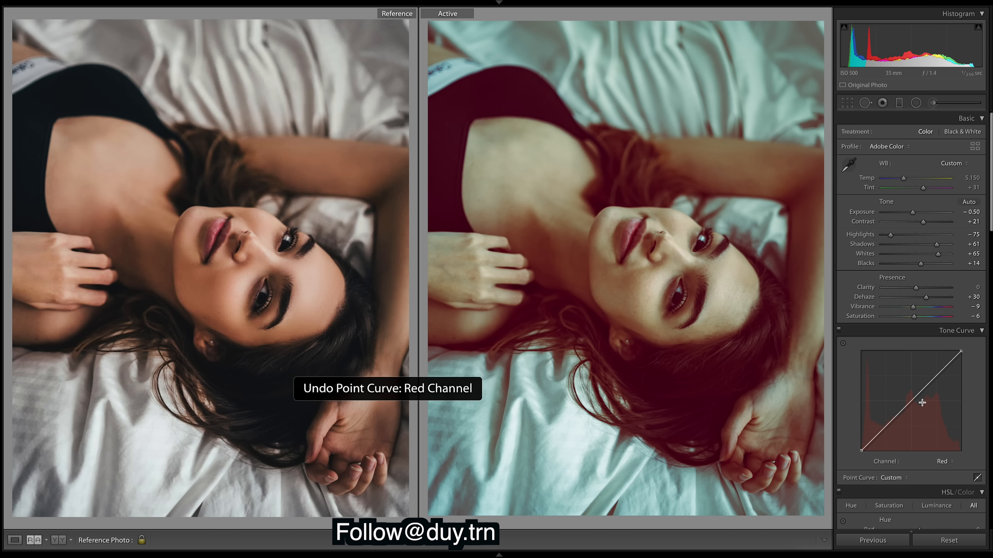
key("ctrl+z")
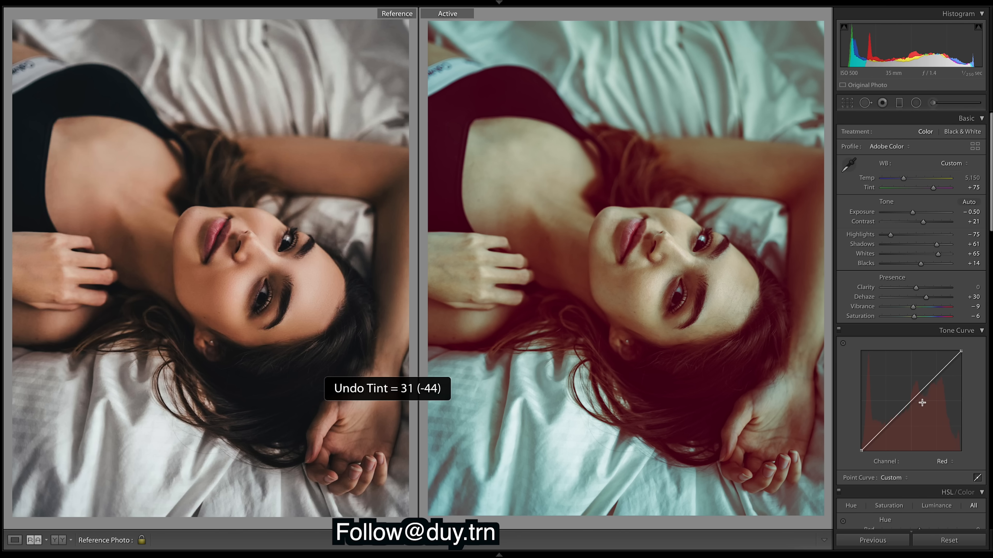
key("ctrl+z")
key("ctrl+z")
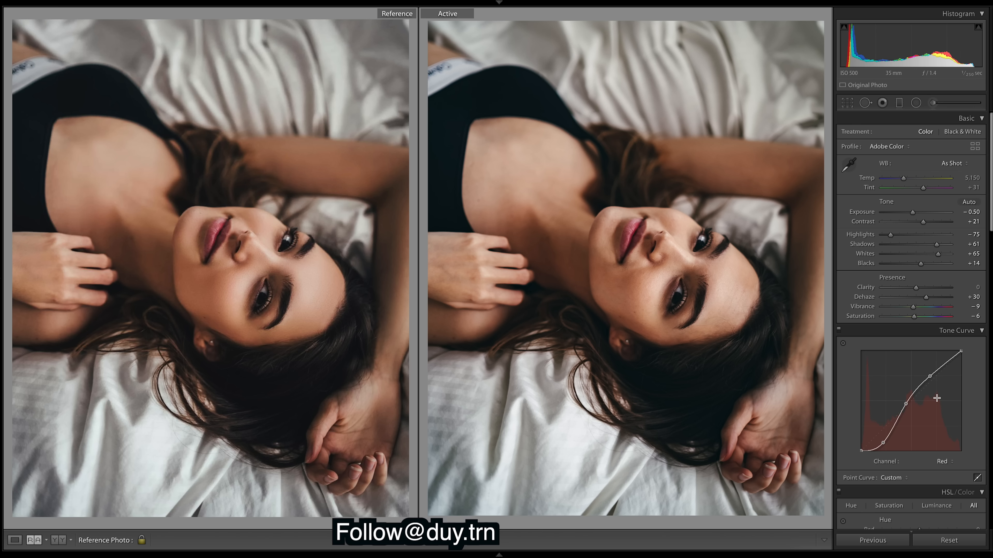
Try raising the Red curve's highlight point and moving the Blue curve's white end point, undoing both changes
left_click_drag(930, 376, 929, 371)
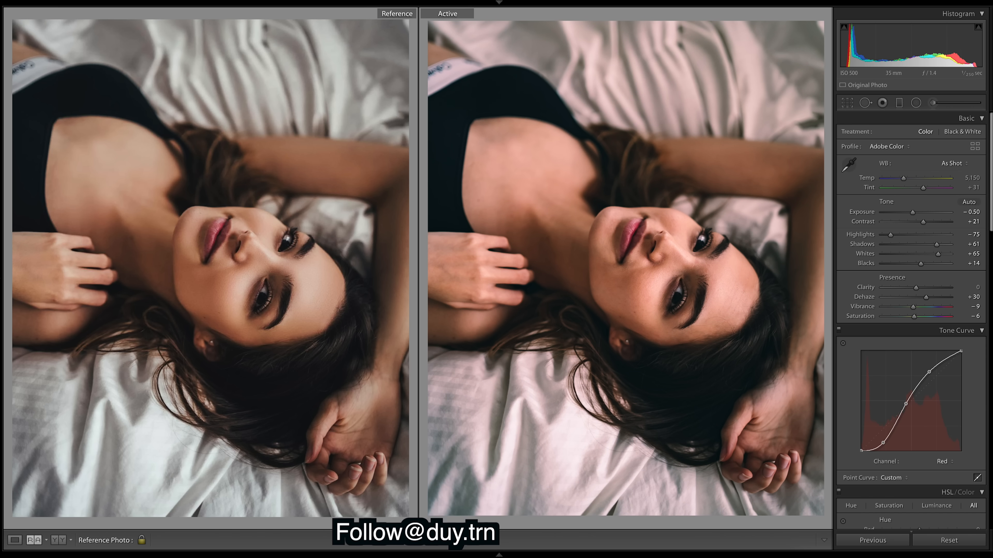
key("ctrl+z")
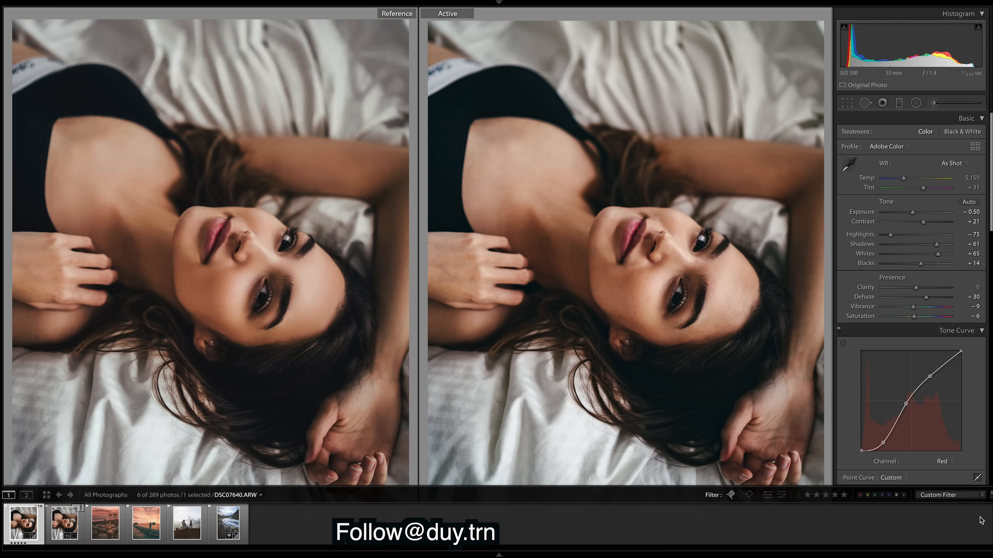
left_click(944, 461)
left_click(954, 480)
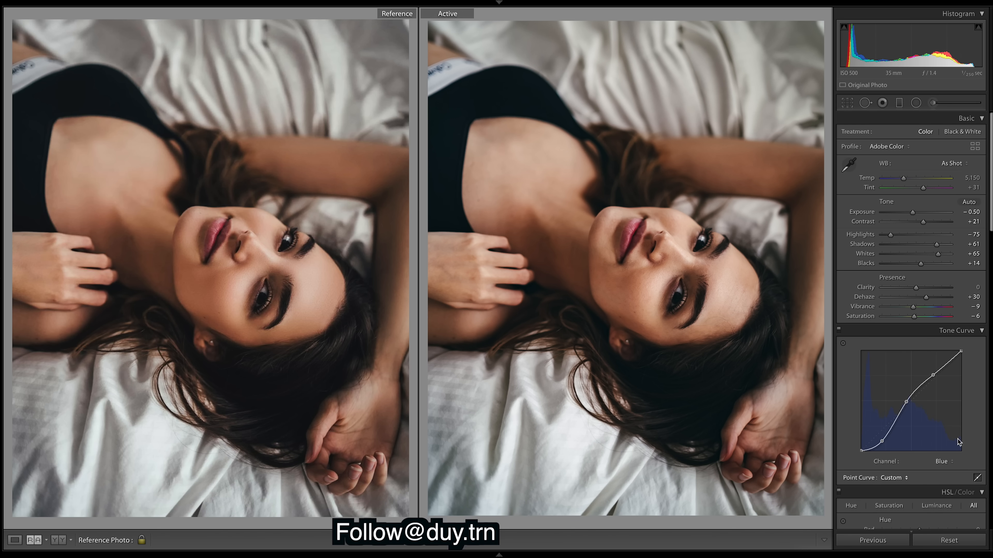
left_click_drag(964, 353, 968, 357)
key("ctrl+z")
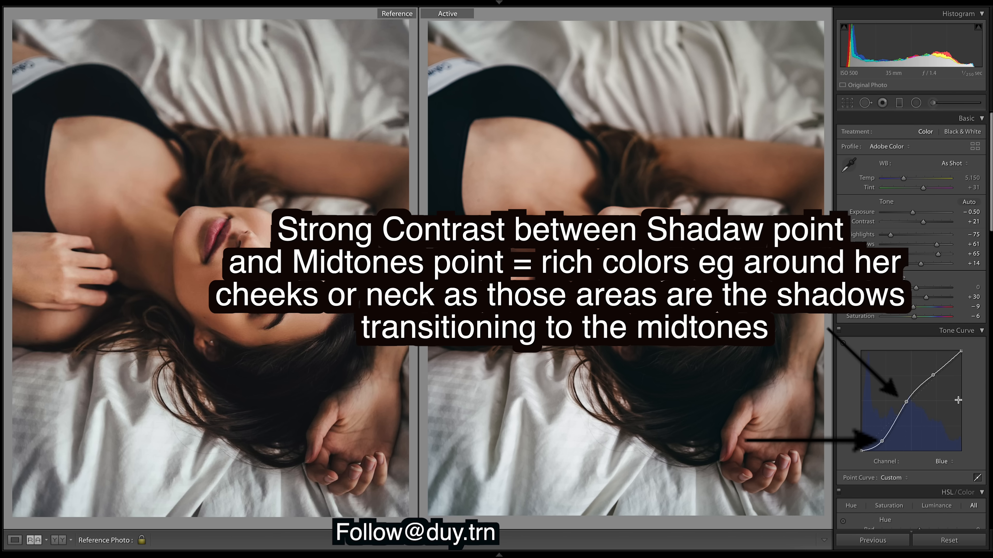
Raise the shadow point of the Red curve to about 20.4 / 19.6 %
left_click(944, 462)
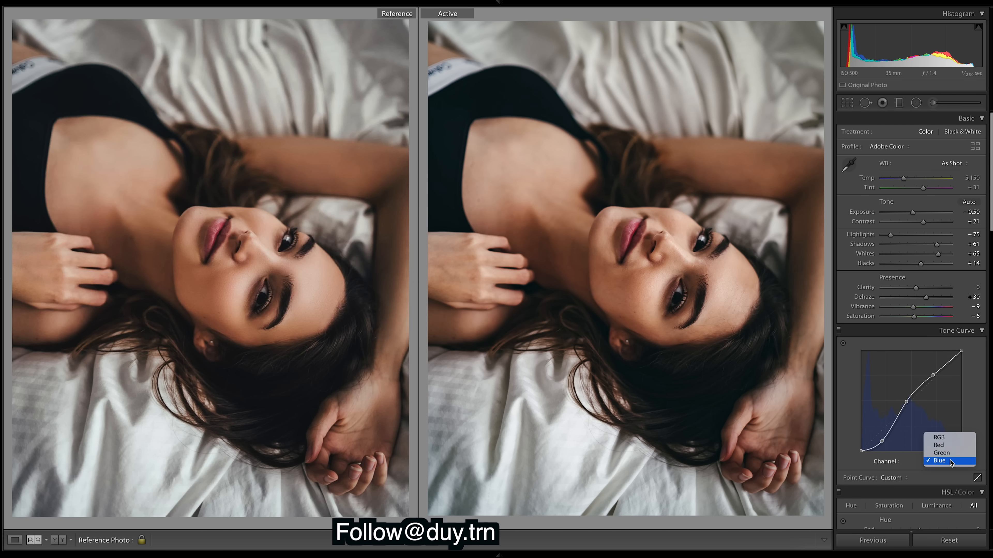
left_click(949, 437)
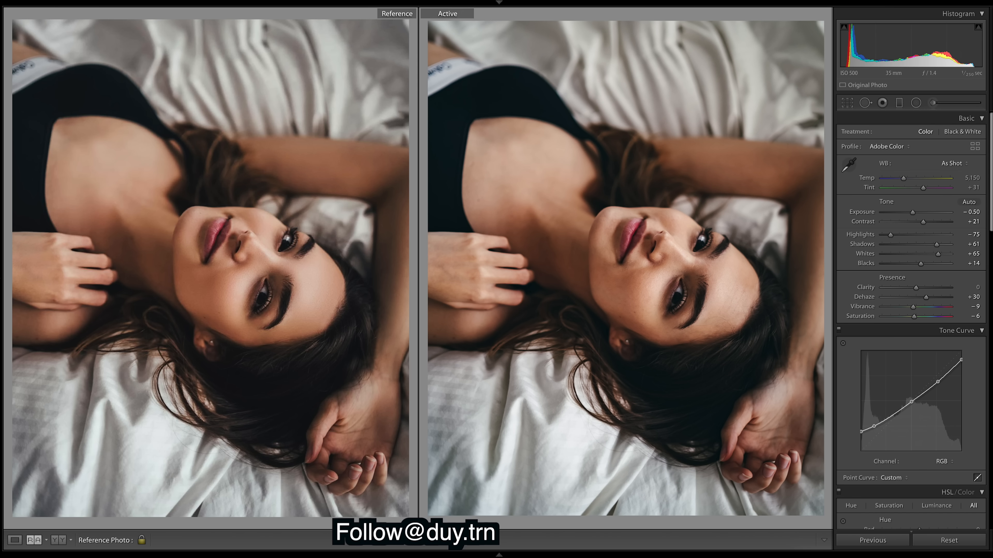
left_click(954, 462)
left_click(953, 470)
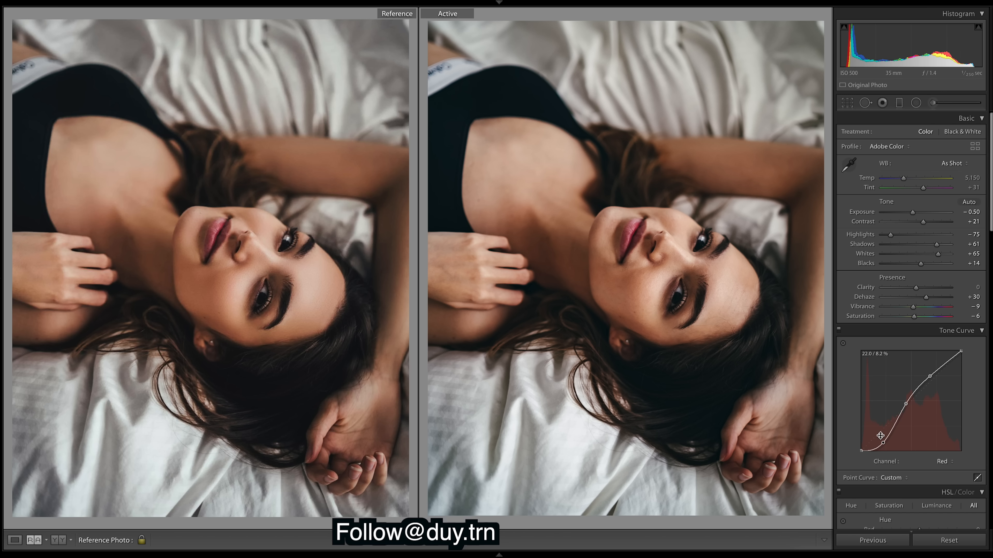
left_click_drag(883, 442, 880, 438)
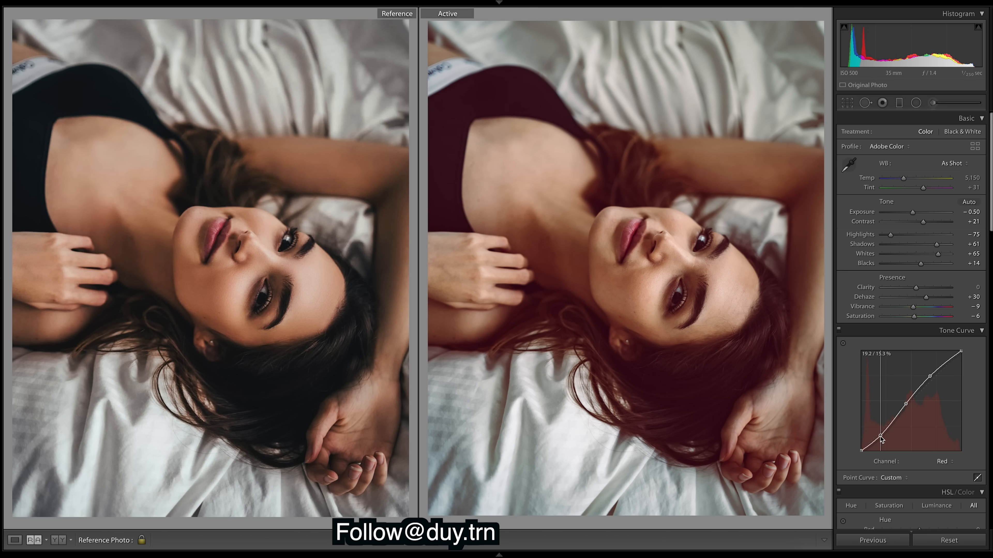
left_click_drag(881, 435, 881, 431)
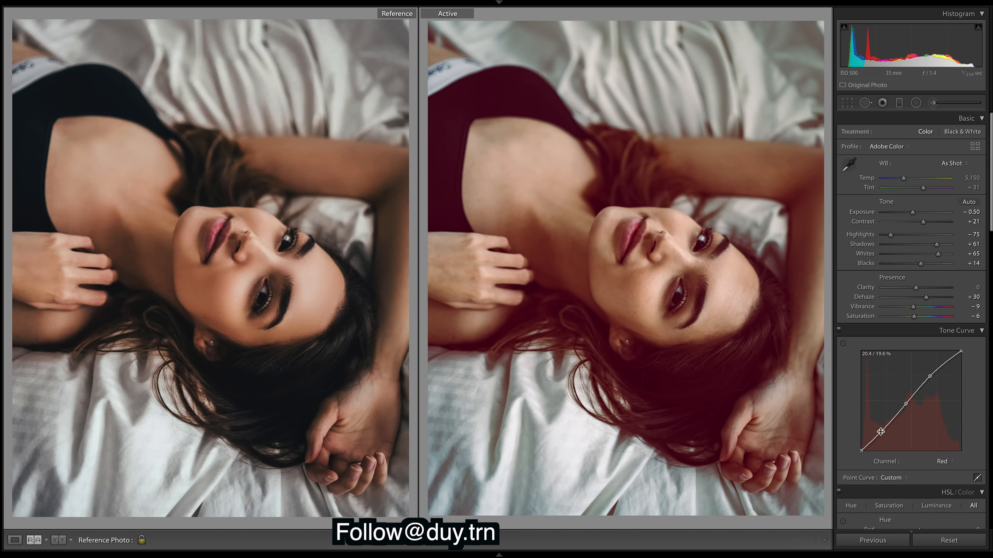
Raise the shadow points of the Green curve to about 20.8 / 17.3 % and of the Blue curve to about 22.7 / 18.8 %
left_click(946, 462)
left_click(948, 469)
left_click_drag(882, 446, 882, 434)
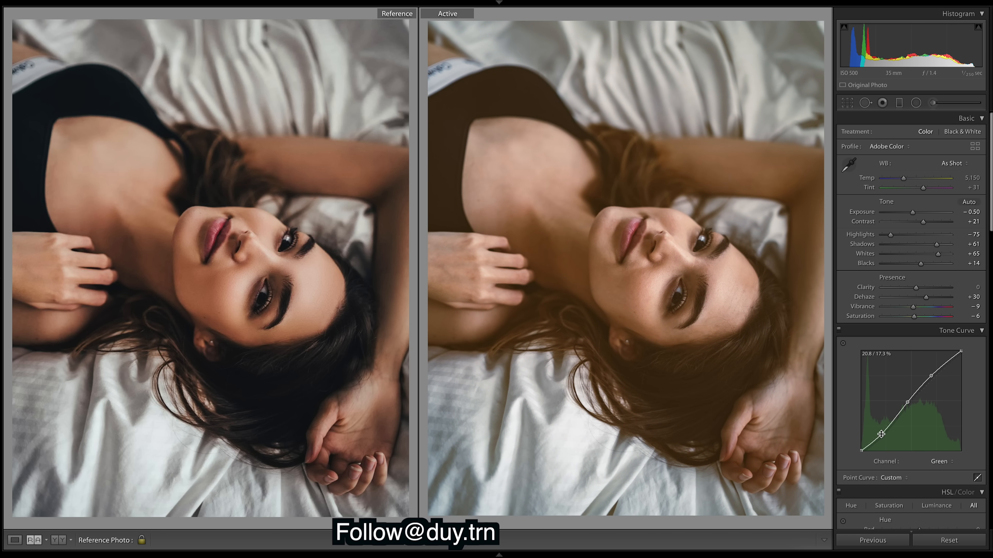
left_click(946, 461)
left_click(948, 471)
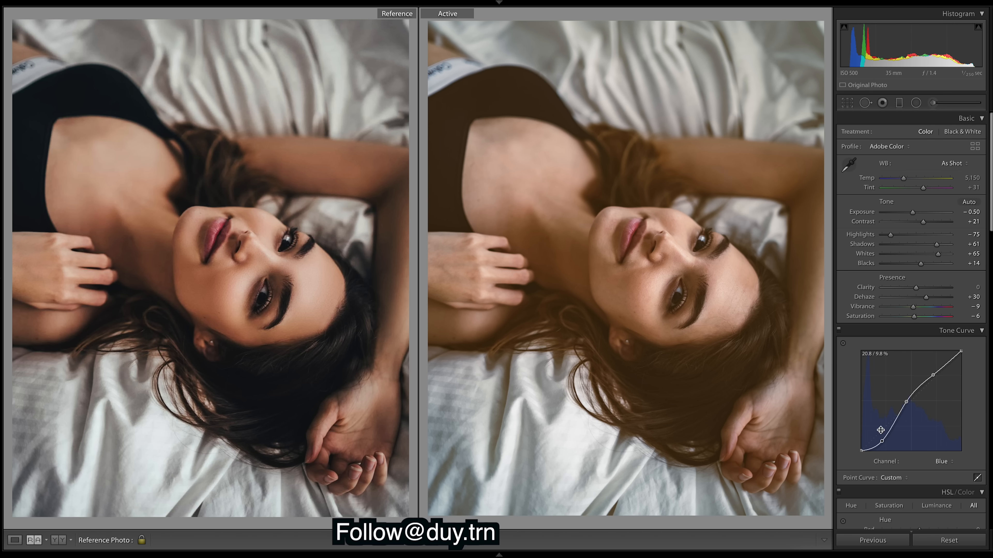
left_click_drag(883, 443, 883, 432)
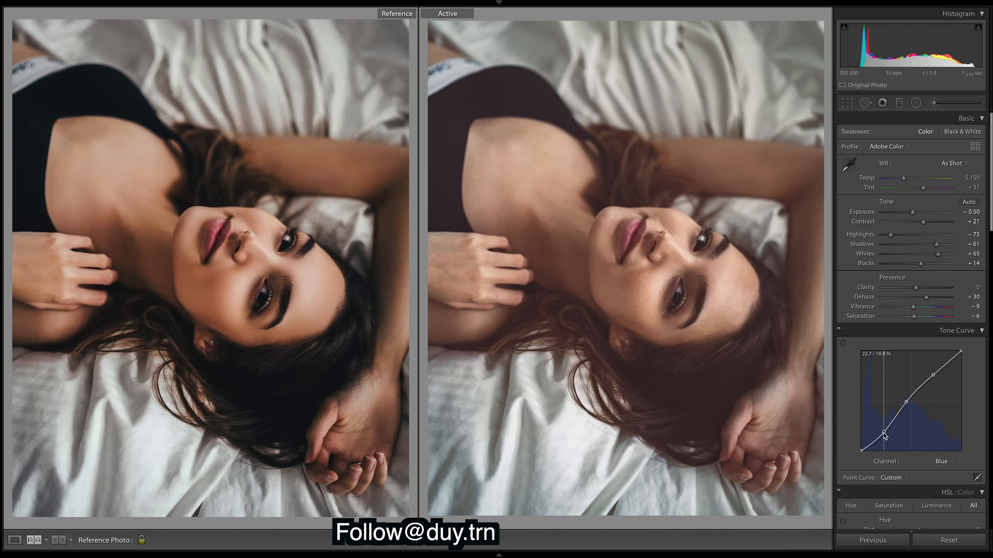
Reshape the RGB curve into an S by lowering its black point, shifting the shadow point inward and raising the highlight point
left_click(943, 461)
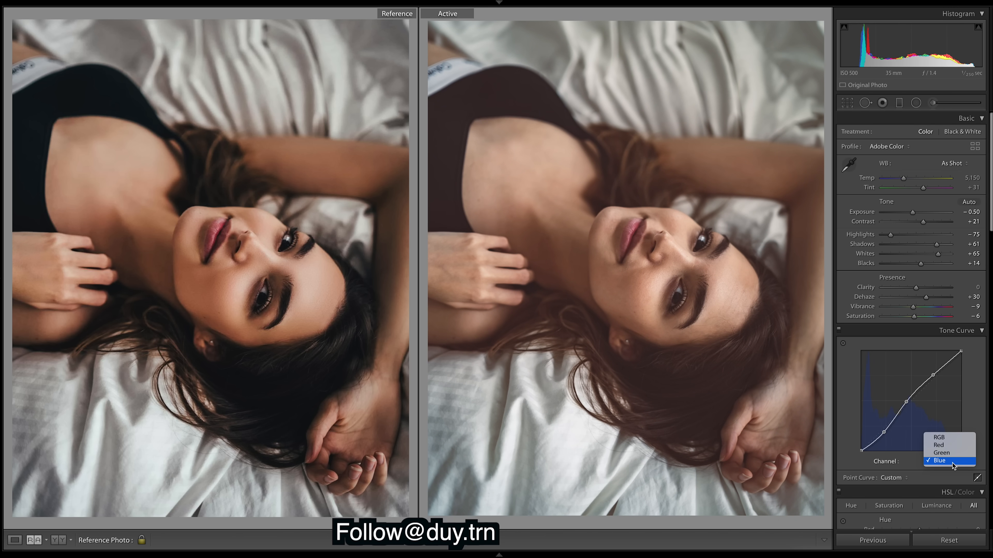
left_click(951, 439)
mouse_move(874, 428)
left_mouse_down()
mouse_move(860, 448)
mouse_move(882, 431)
left_mouse_up()
left_click_drag(937, 382, 932, 376)
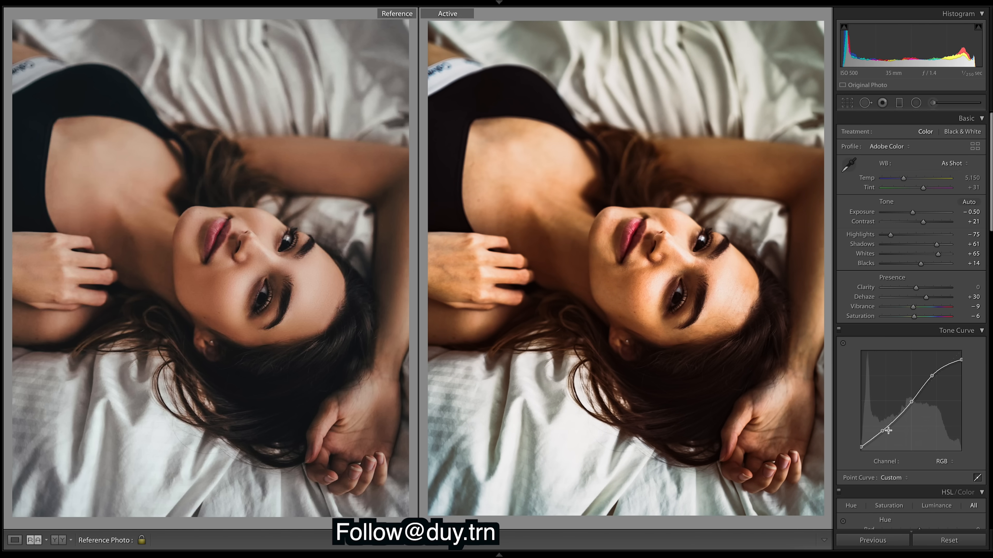
Fine-tune the RGB curve's shadow point by nudging it slightly down and toward the midtones
left_click_drag(885, 430, 886, 429)
right_click(887, 430)
left_click(890, 431)
right_click(890, 429)
right_click(887, 429)
left_click(915, 434)
left_click_drag(883, 431, 885, 432)
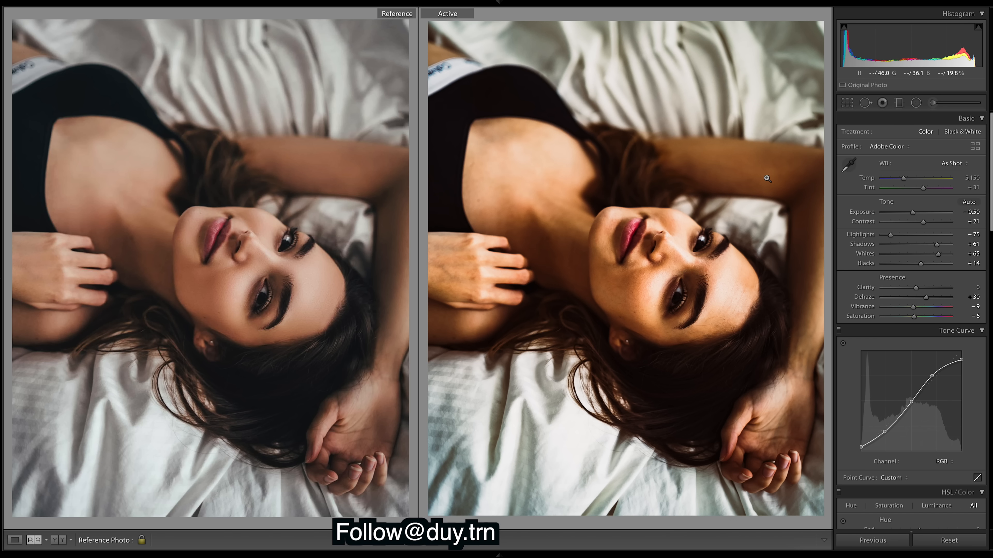
Try lowering Contrast to −49 and raising the RGB curve's white point, and undo both along with the last shadow-point nudge
left_click_drag(917, 222, 898, 221)
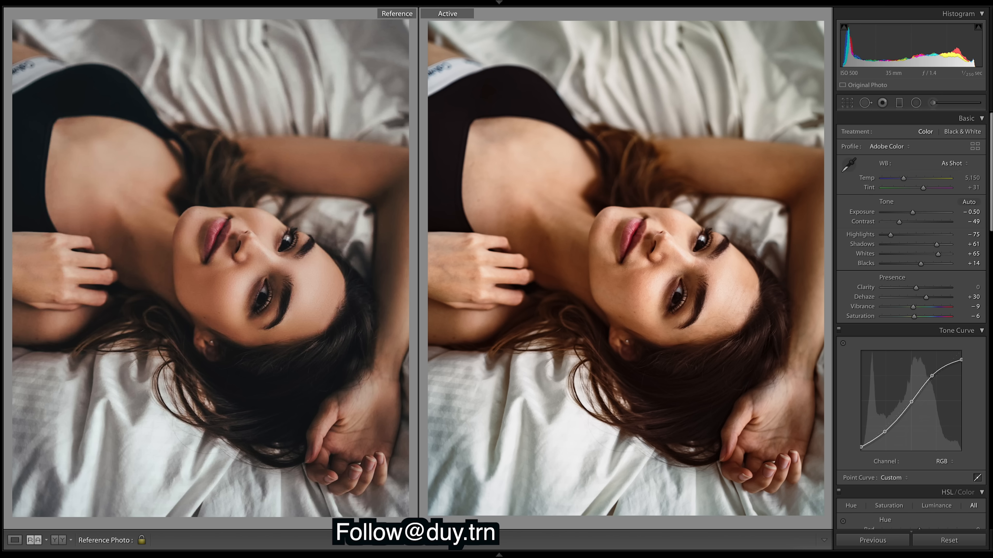
left_click_drag(961, 360, 962, 353)
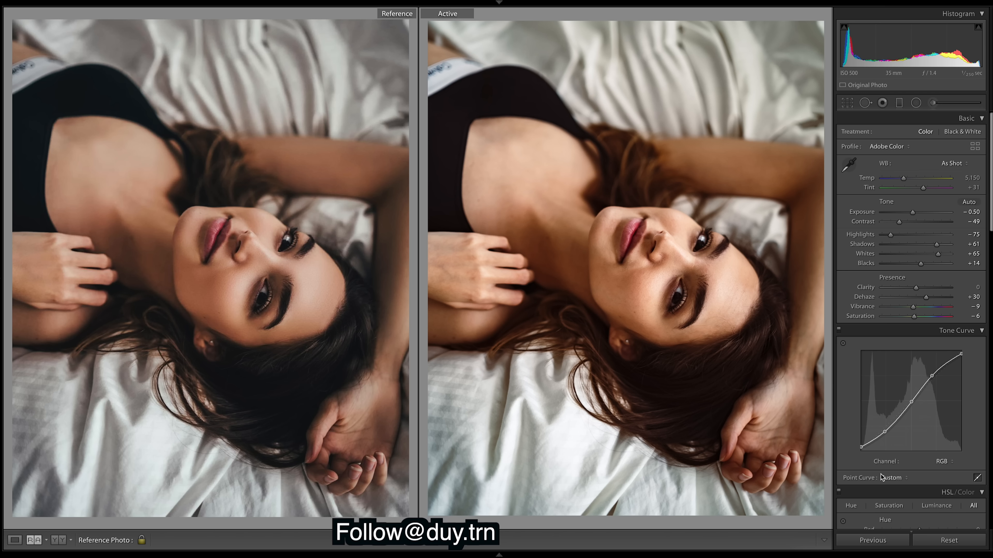
key("ctrl+z")
key("ctrl+z")
key("ctrl+z")
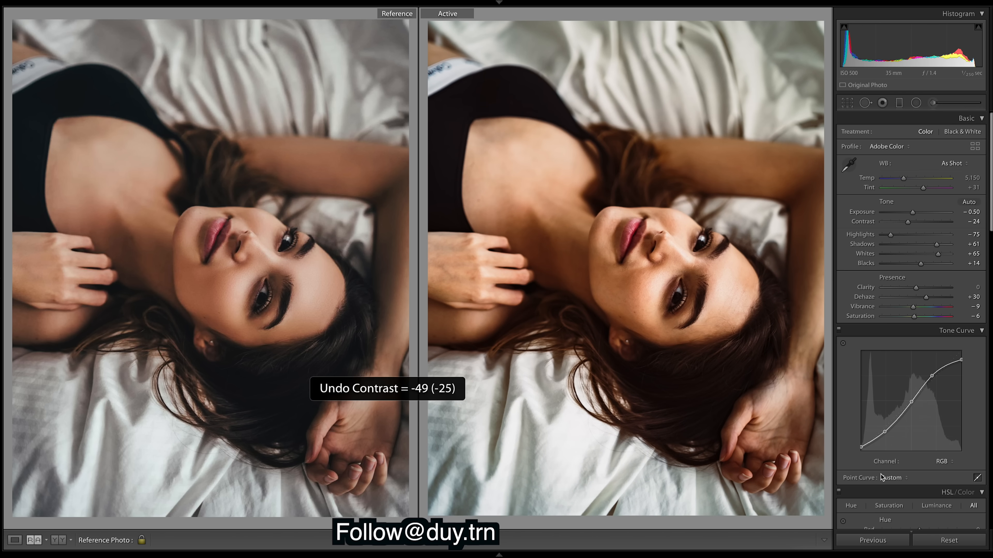
key("ctrl+z")
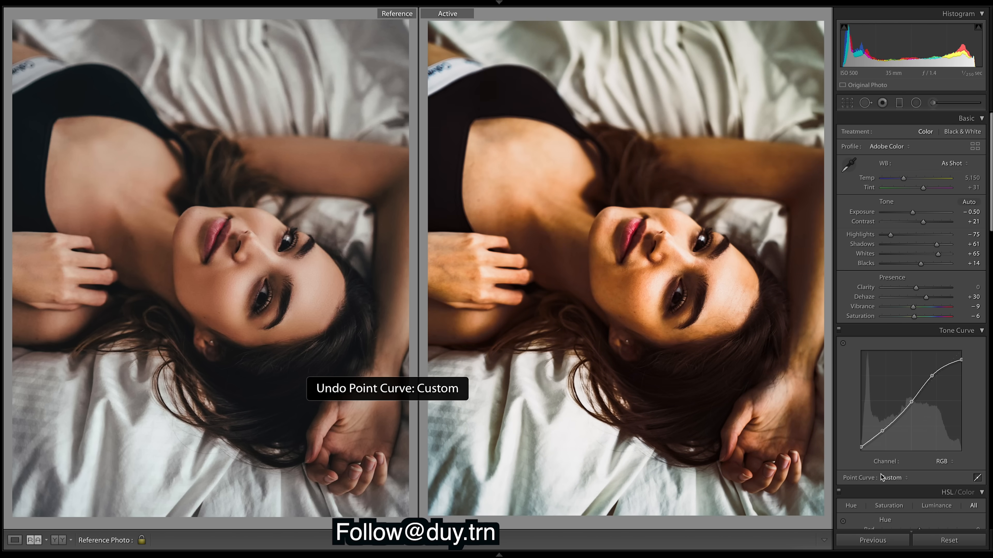
Undo the RGB S-curve and the color-channel curve edits step by step, restoring the earlier neutral-toned grade
key("ctrl+z")
key("ctrl+z")
key("ctrl+z")
key("ctrl+z")
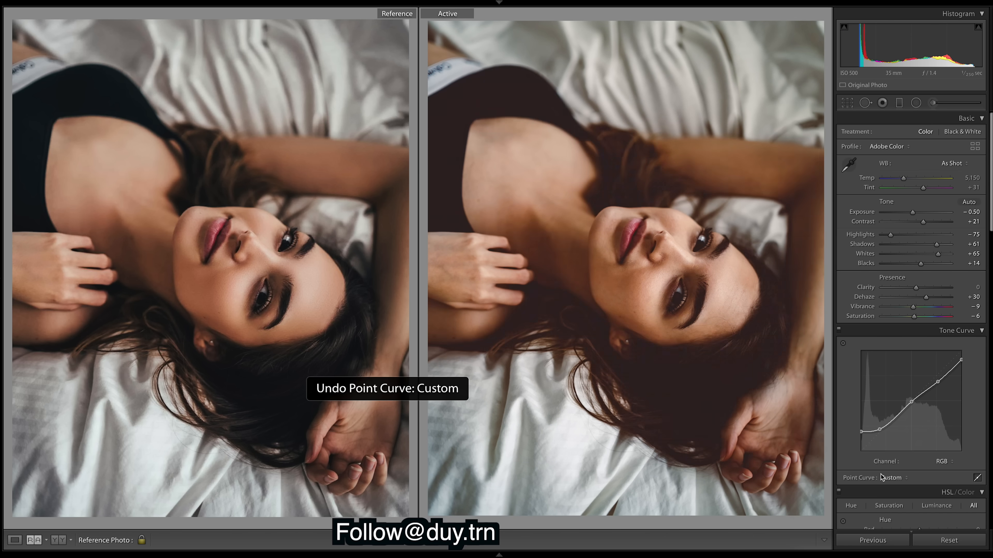
key("ctrl+z")
key("ctrl+z")
key("ctrl+z")
key("ctrl+z")
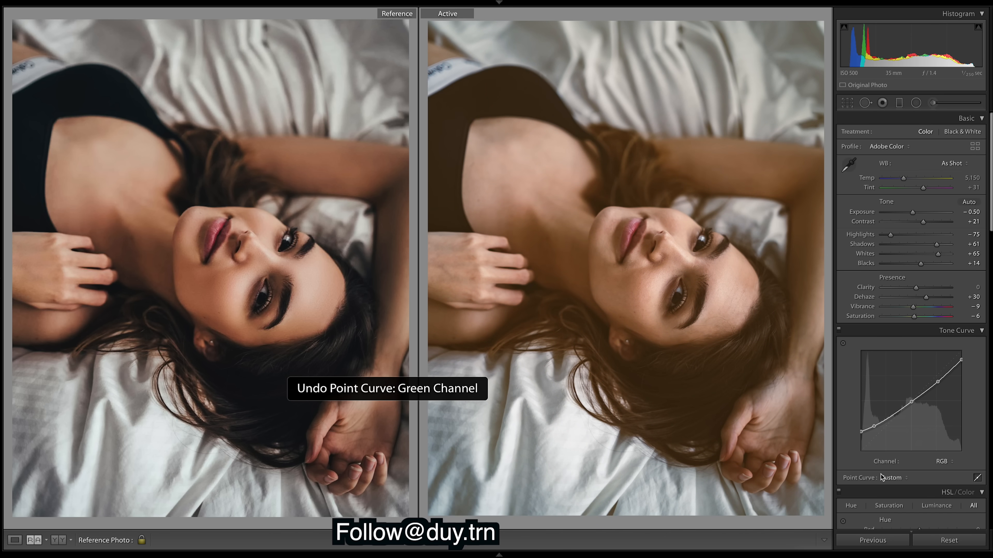
key("ctrl+z")
key("ctrl+z")
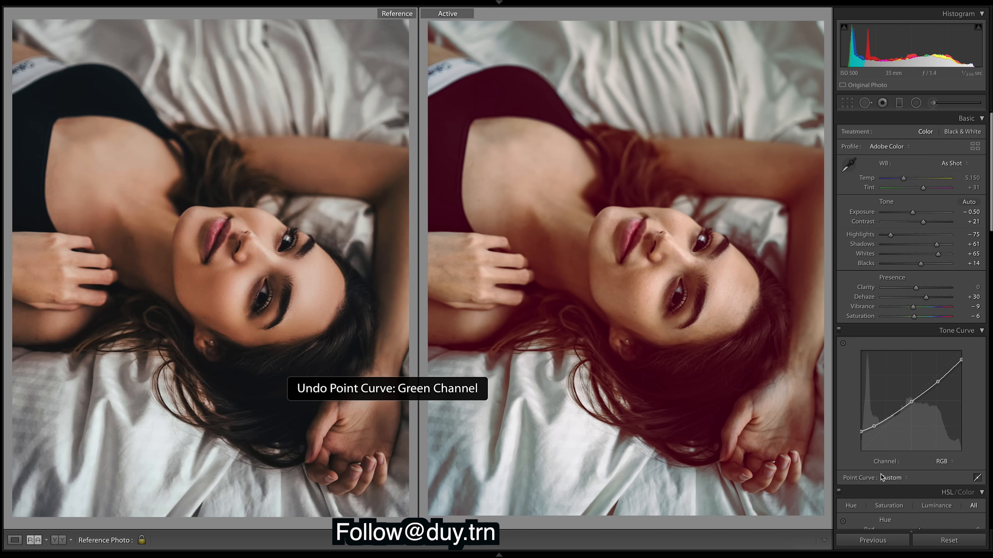
key("ctrl+z")
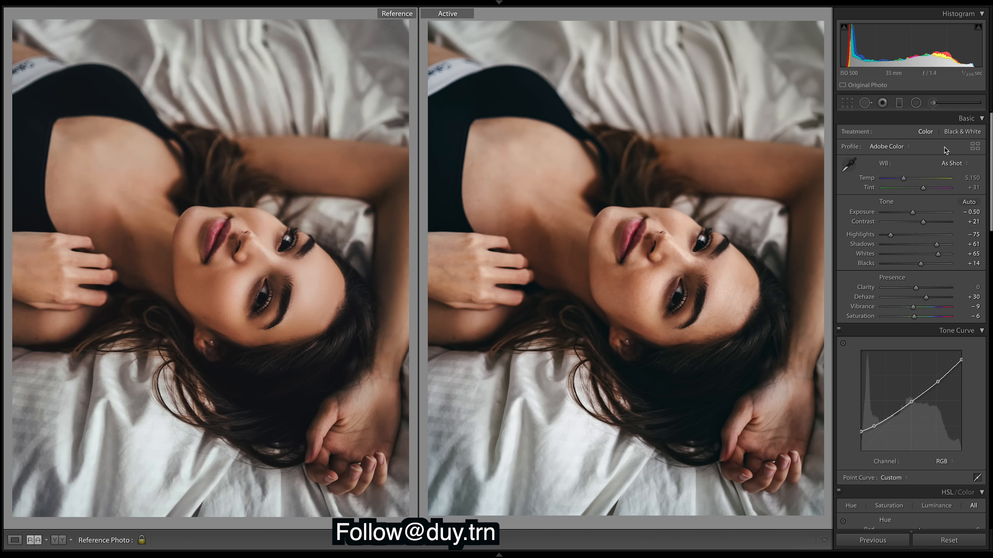
Check the overlay of the existing skin brush mask on the arms, chest and face, and set its Clarity to −100
left_click_drag(989, 143, 986, 196)
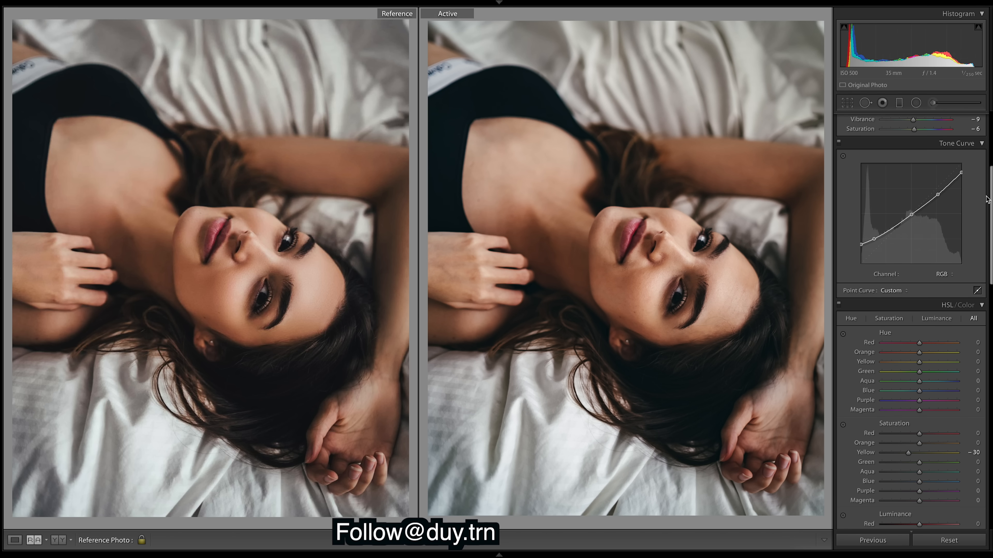
left_click(933, 103)
key("o")
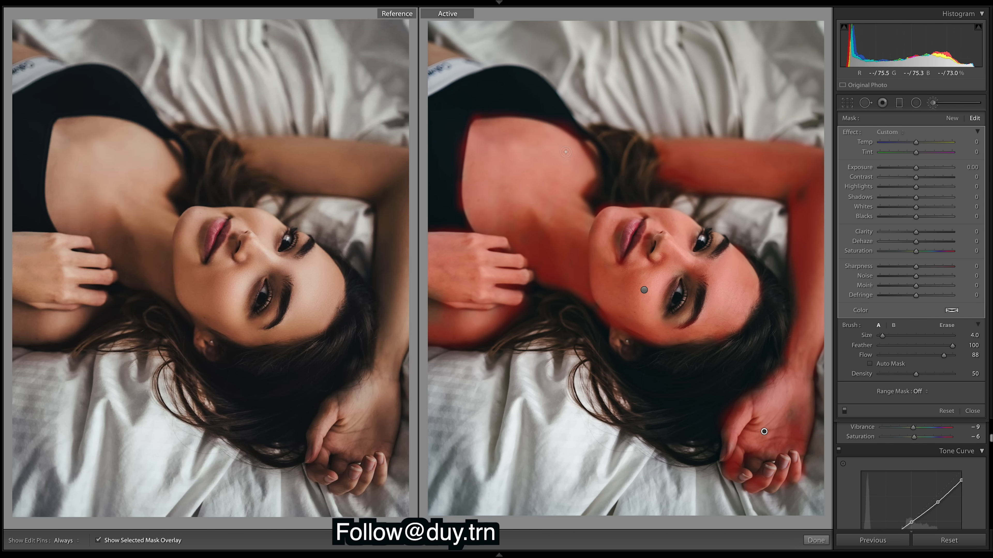
left_click(98, 542)
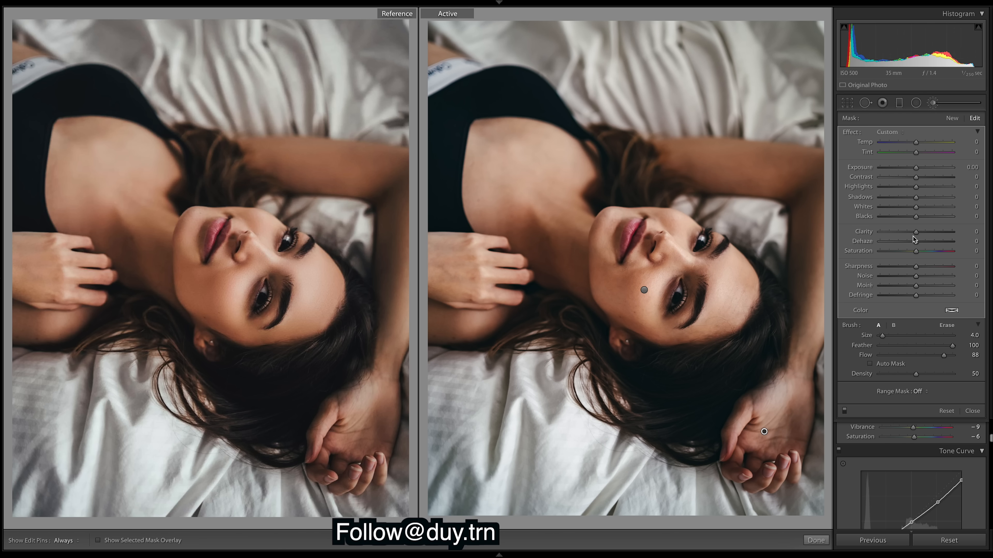
left_click_drag(914, 234, 880, 232)
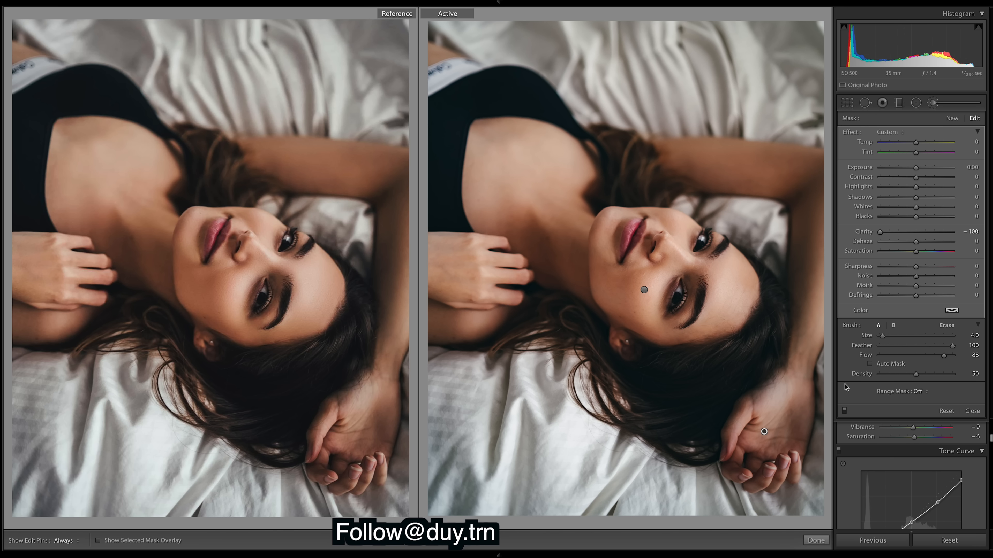
left_click_drag(880, 232, 895, 232)
key("ctrl+z")
Duplicate the skin-softening brush mask and finish the Adjustment Brush edit
right_click(765, 433)
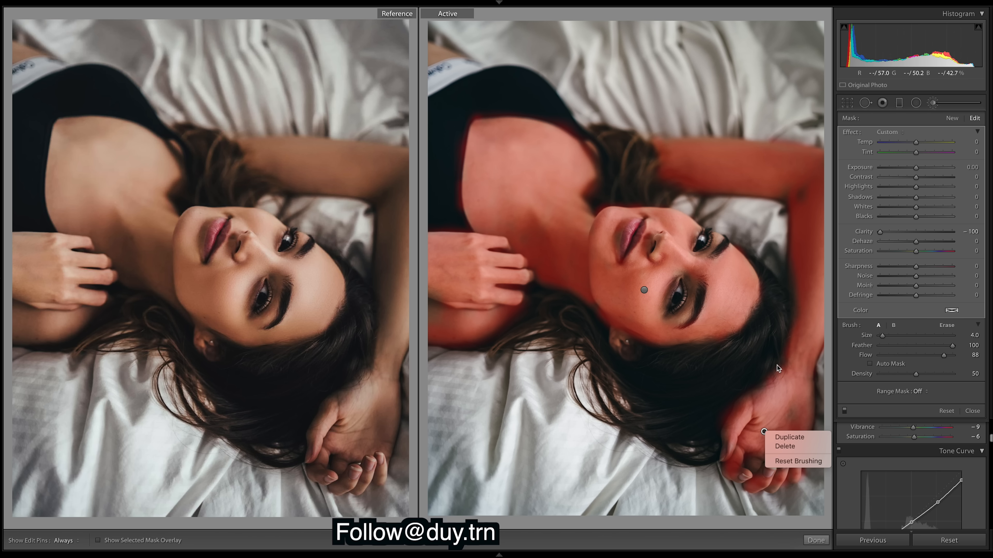
left_click(790, 437)
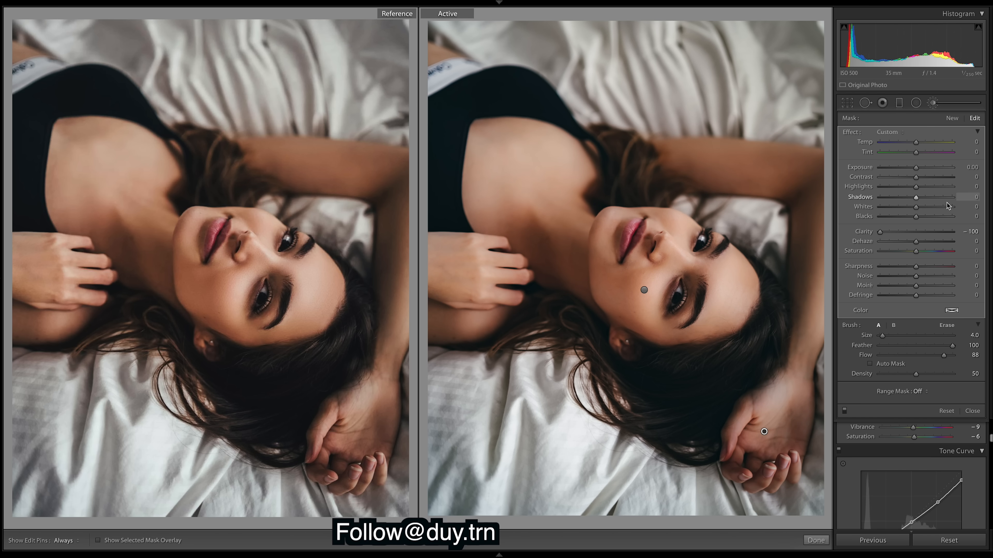
left_click(816, 541)
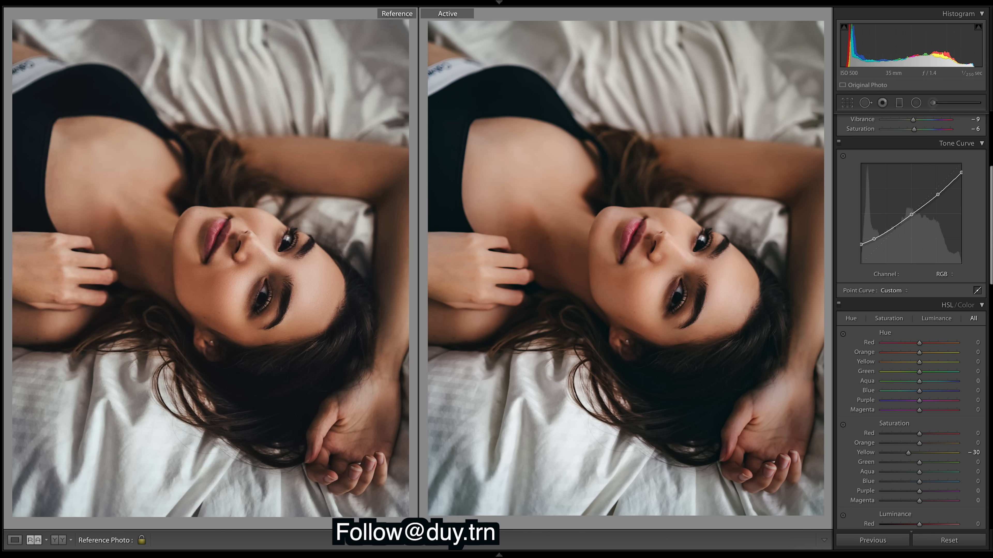
Add film grain with Amount 55, Size 41 and Roughness 10
scroll(911, 324, "down", 15)
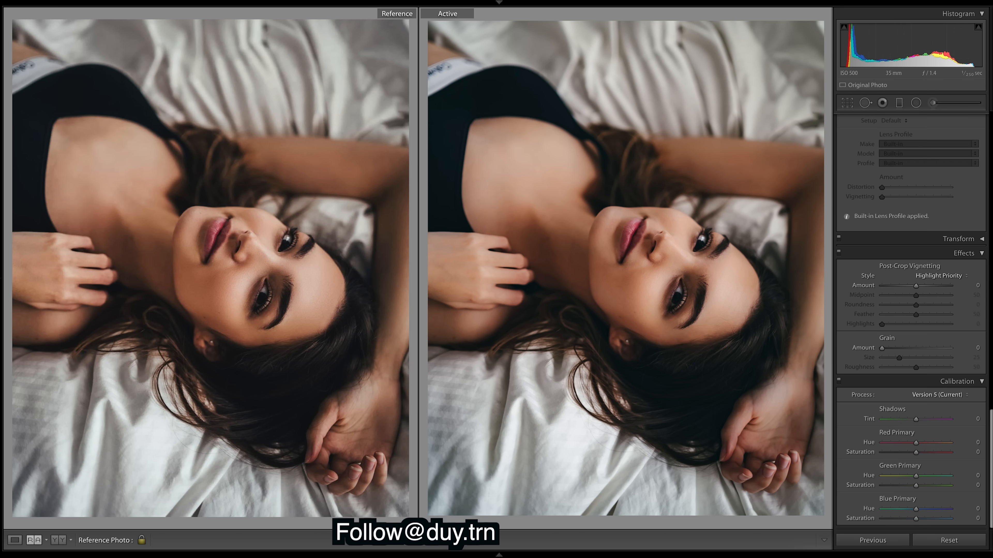
left_click(921, 349)
double_click(899, 358)
left_click(888, 368)
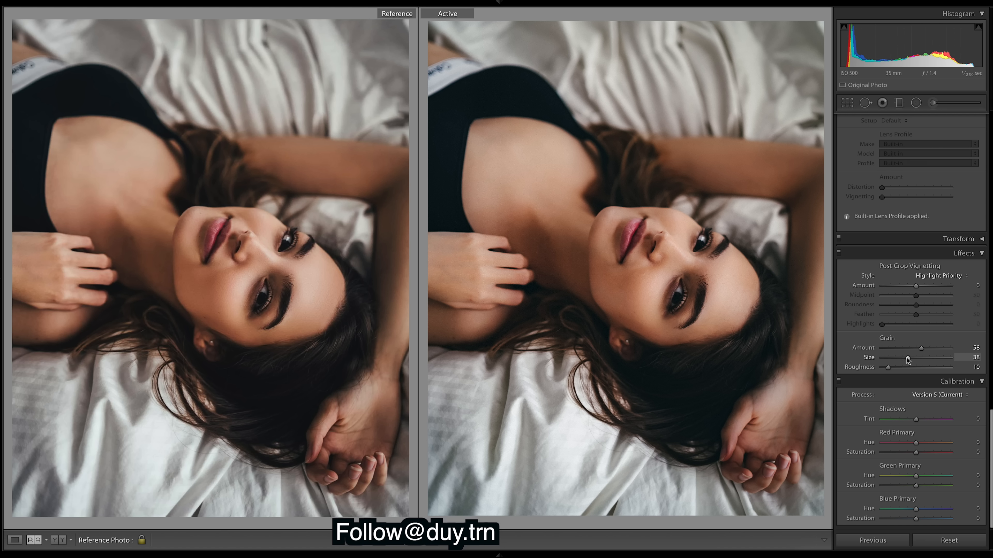
left_click_drag(907, 358, 909, 359)
Set the HSL luminance of Orange to +5 to brighten the skin slightly
scroll(911, 324, "up", 1)
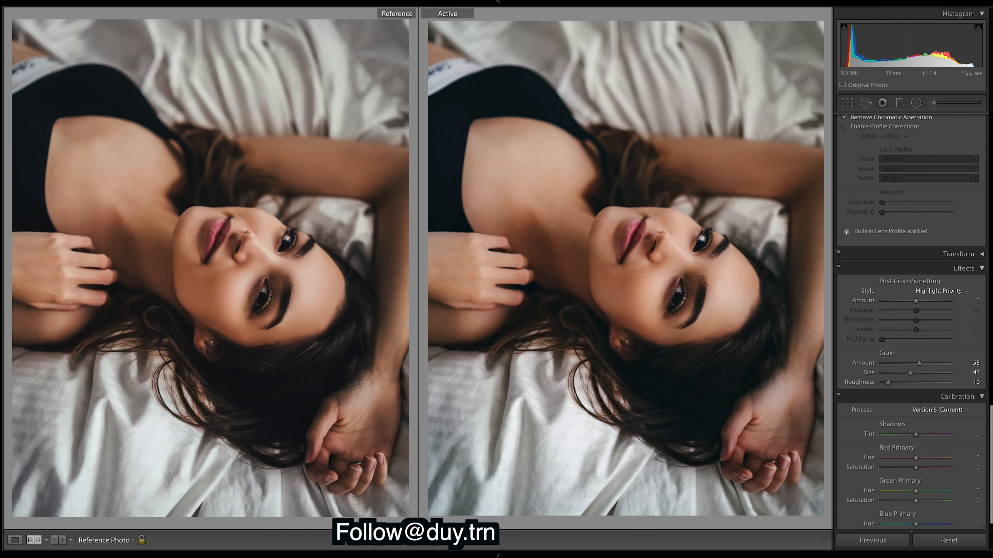
scroll(911, 325, "up", 6)
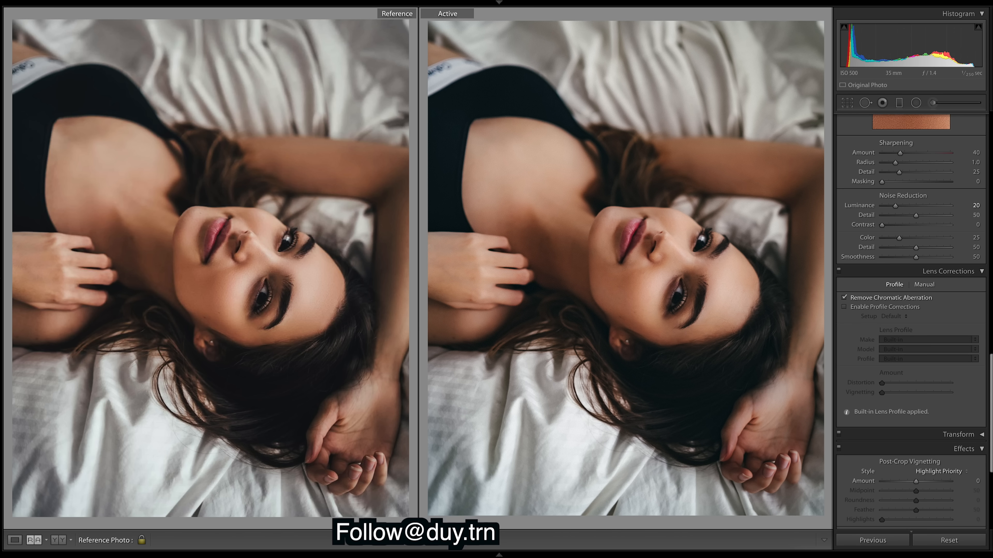
scroll(911, 325, "up", 12)
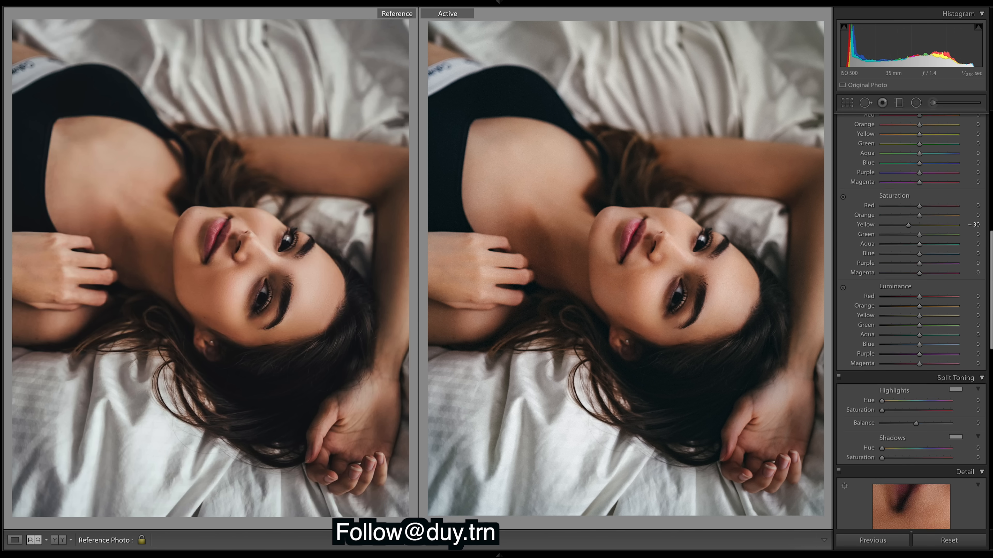
scroll(978, 225, "up", 5)
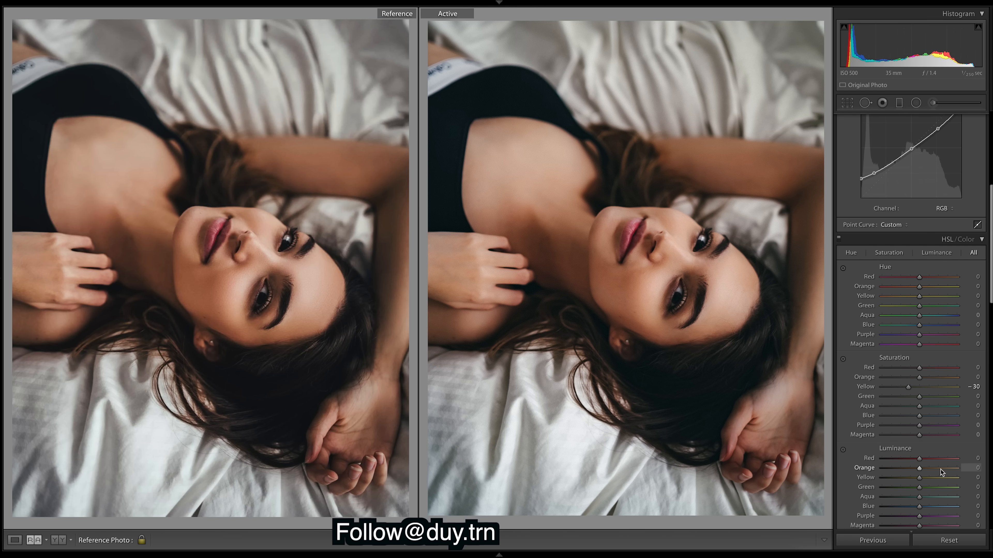
left_click_drag(920, 469, 920, 468)
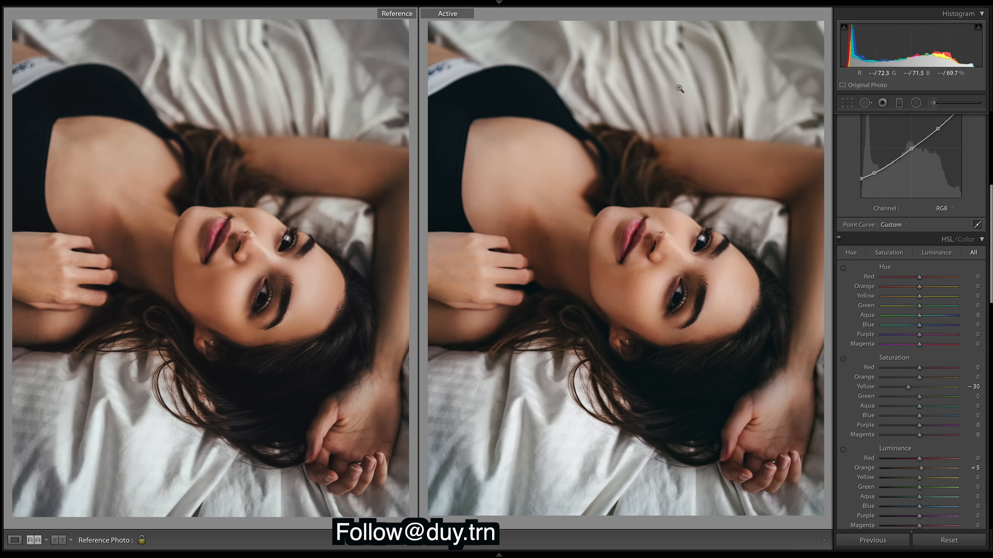
Reduce the HSL saturation of Blue to −56 and of Aqua to −45
left_click_drag(919, 416, 880, 418)
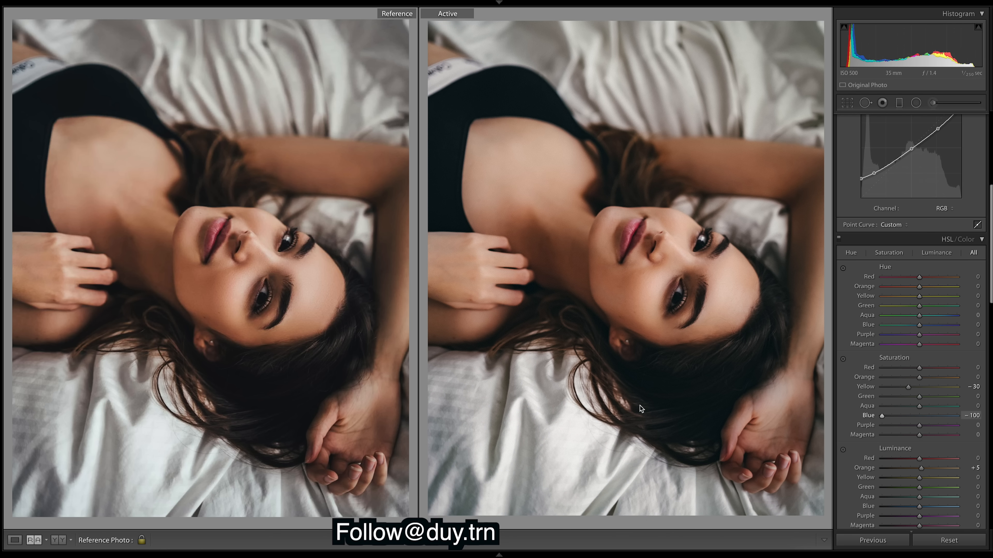
mouse_move(881, 416)
left_mouse_down()
mouse_move(918, 419)
mouse_move(900, 414)
left_mouse_up()
left_click_drag(919, 406, 897, 410)
left_click_drag(905, 413, 905, 412)
Set the Sharpening Amount to 107 and the Noise Reduction luminance Contrast to 48
scroll(856, 205, "down", 10)
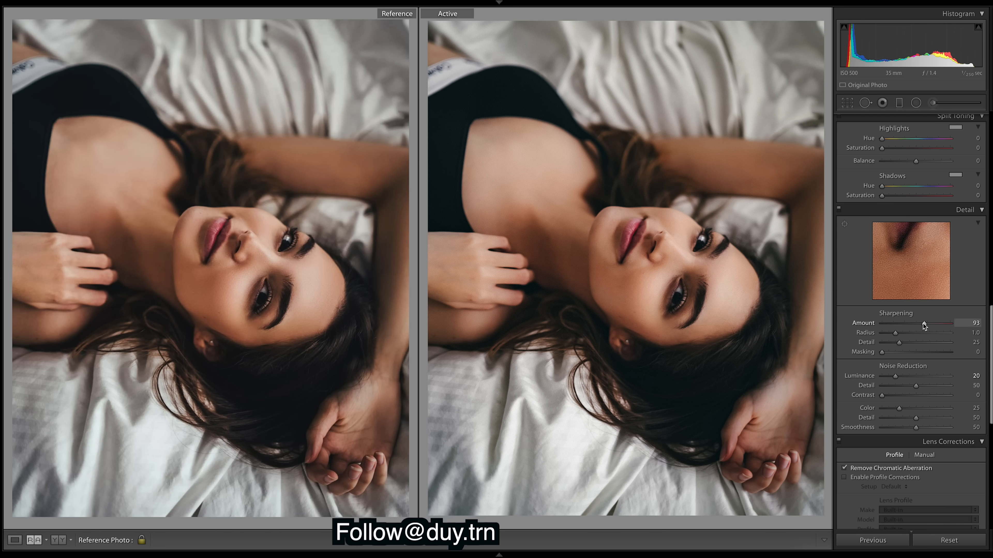
left_click_drag(928, 325, 933, 324)
left_click_drag(886, 396, 959, 399)
left_click_drag(920, 409, 918, 407)
Lower the basic tone settings Blacks to +12 and Shadows to +58
left_click_drag(991, 329, 992, 311)
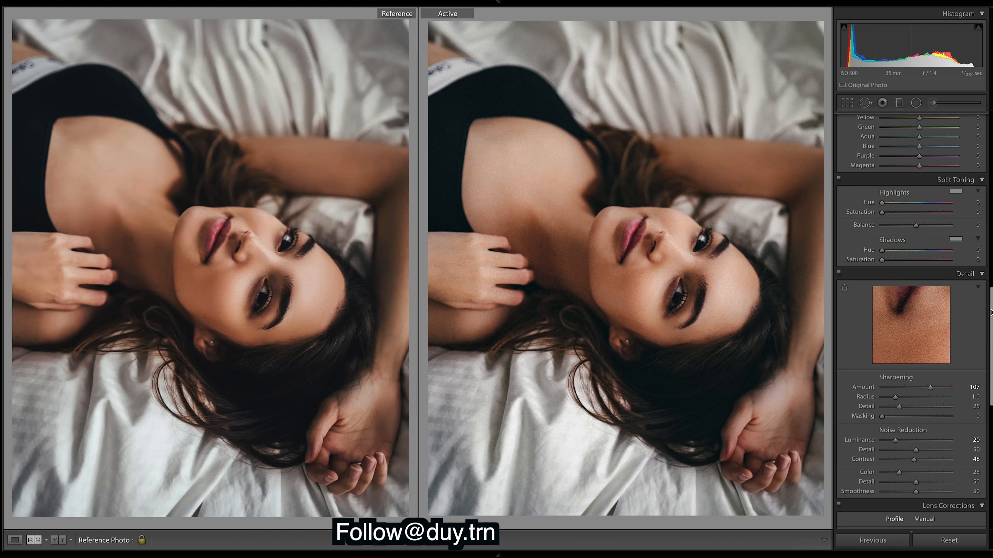
left_click_drag(992, 311, 992, 137)
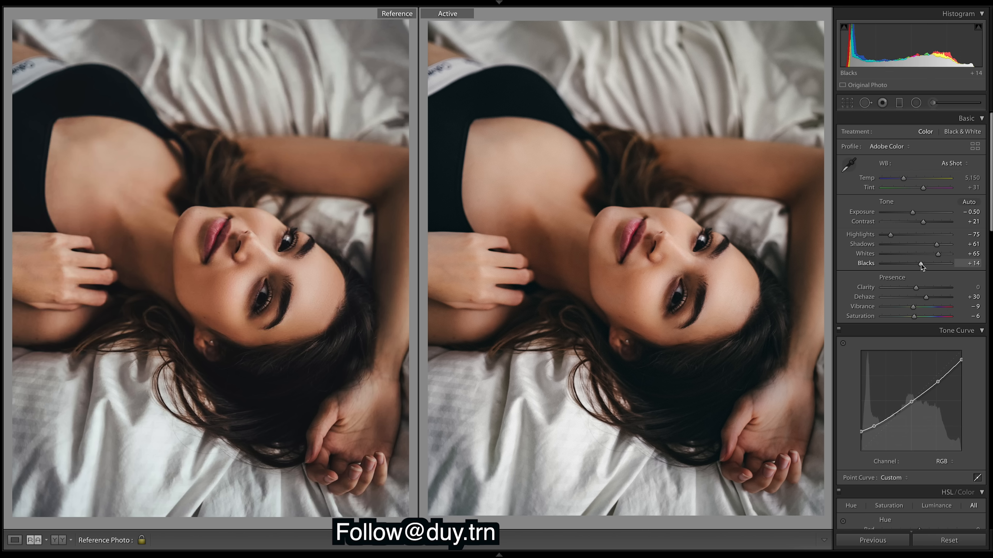
left_click_drag(921, 264, 919, 264)
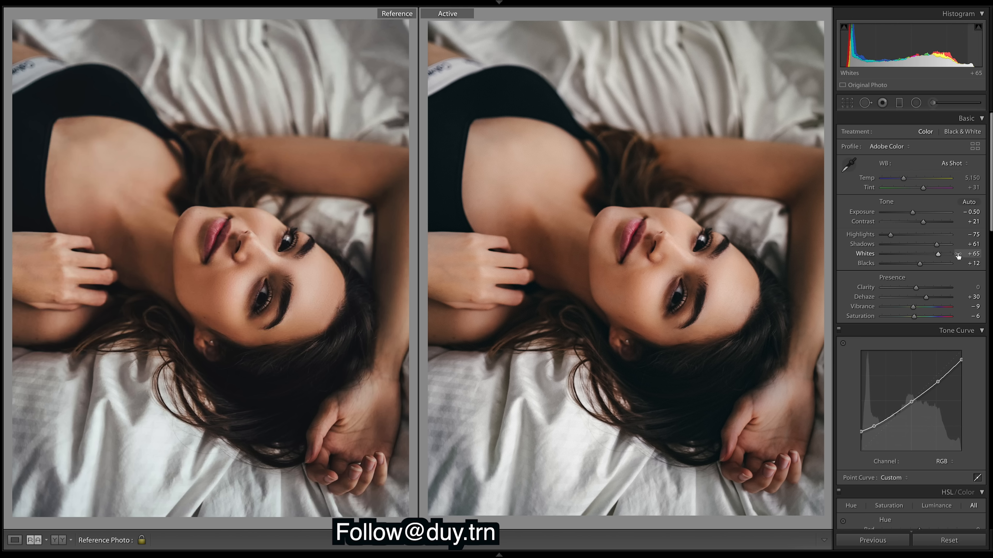
left_click_drag(936, 246, 935, 247)
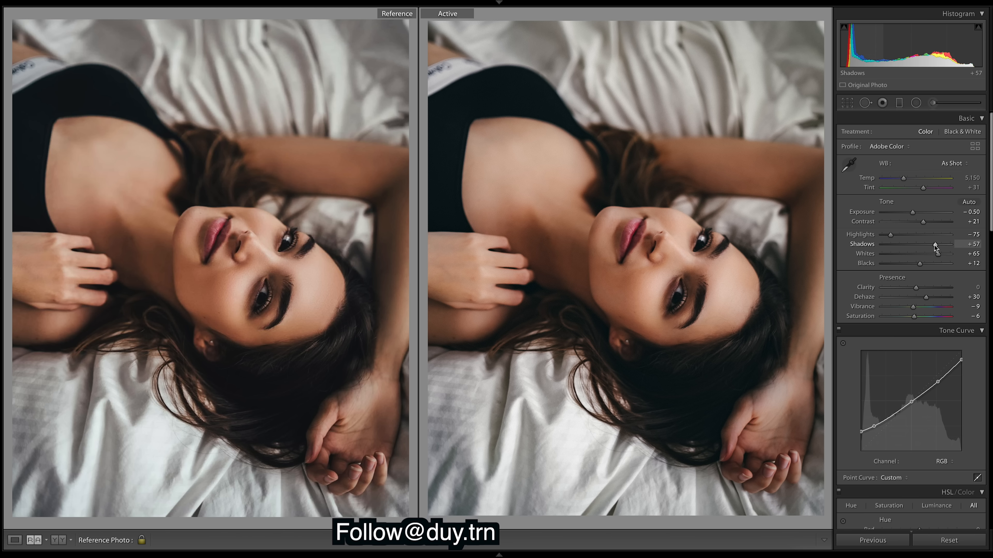
left_click_drag(935, 246, 934, 246)
Set Highlights to −90, then try Whites at +43 and undo that Whites change
left_click_drag(886, 237, 901, 238)
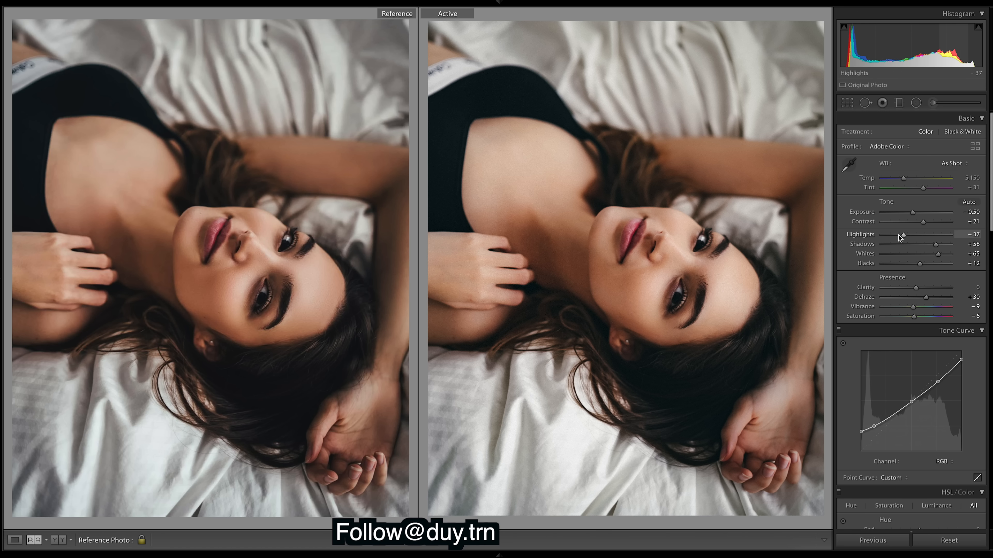
mouse_move(904, 236)
left_mouse_down()
mouse_move(856, 225)
mouse_move(887, 238)
left_mouse_up()
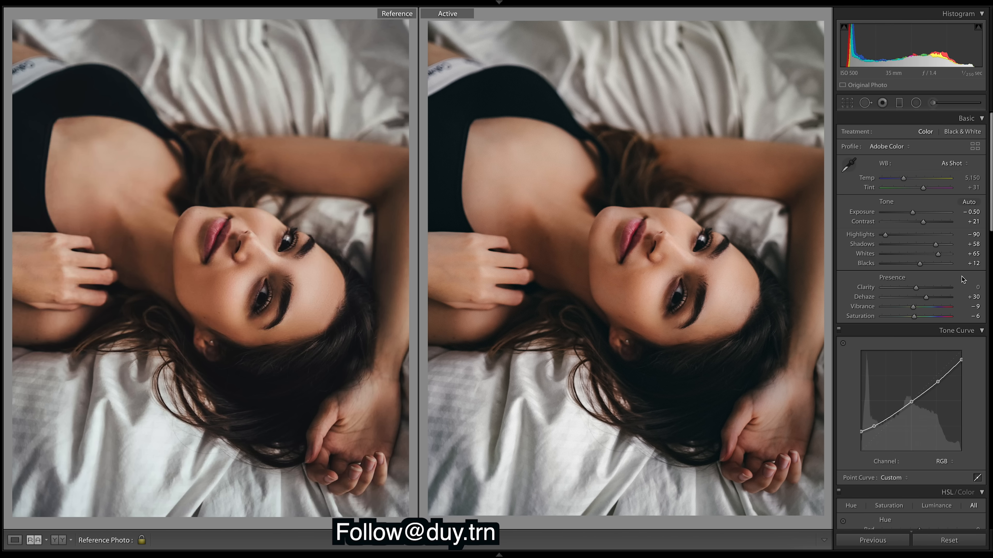
left_click_drag(938, 253, 930, 257)
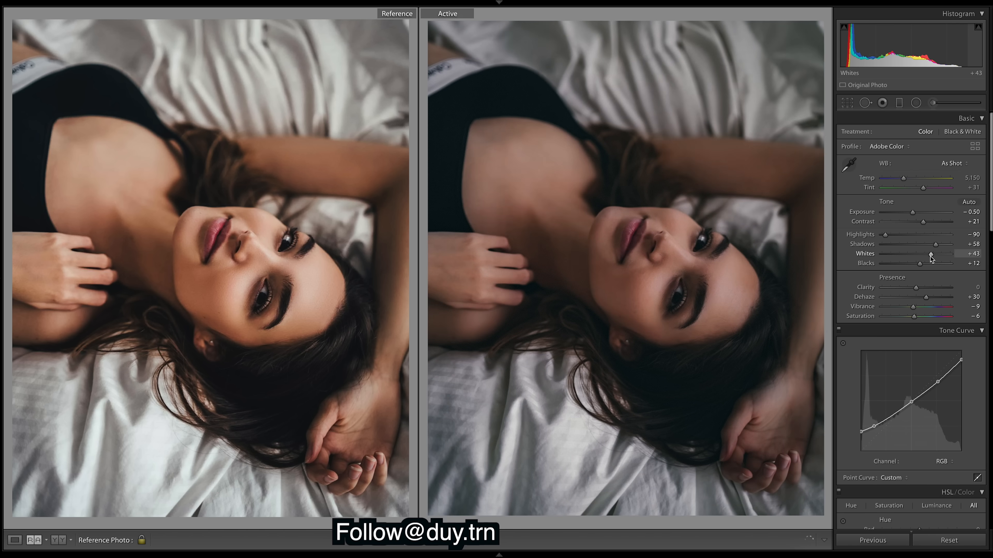
key("ctrl+z")
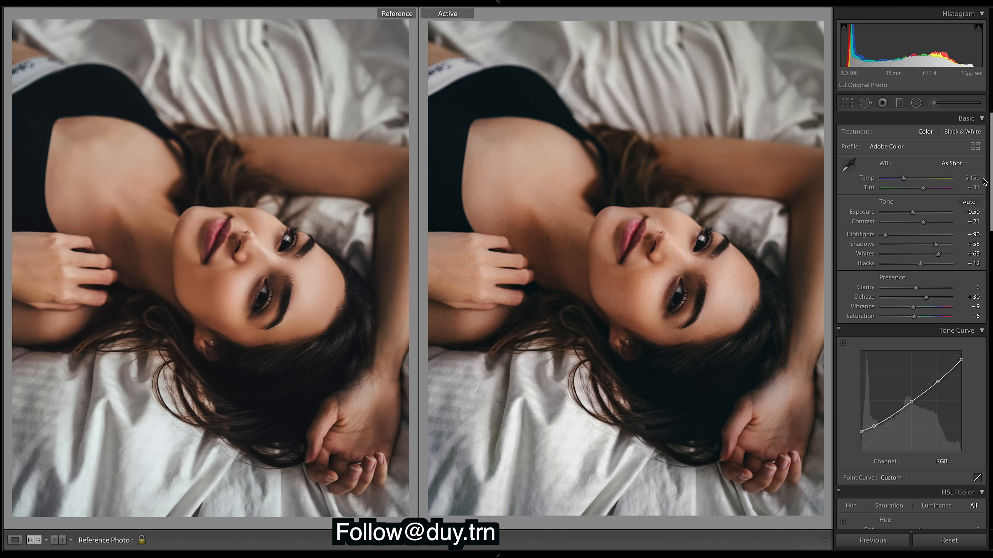
Review the HSL and Detail settings and nudge the Sharpening Amount slightly higher
scroll(984, 183, "down", 5)
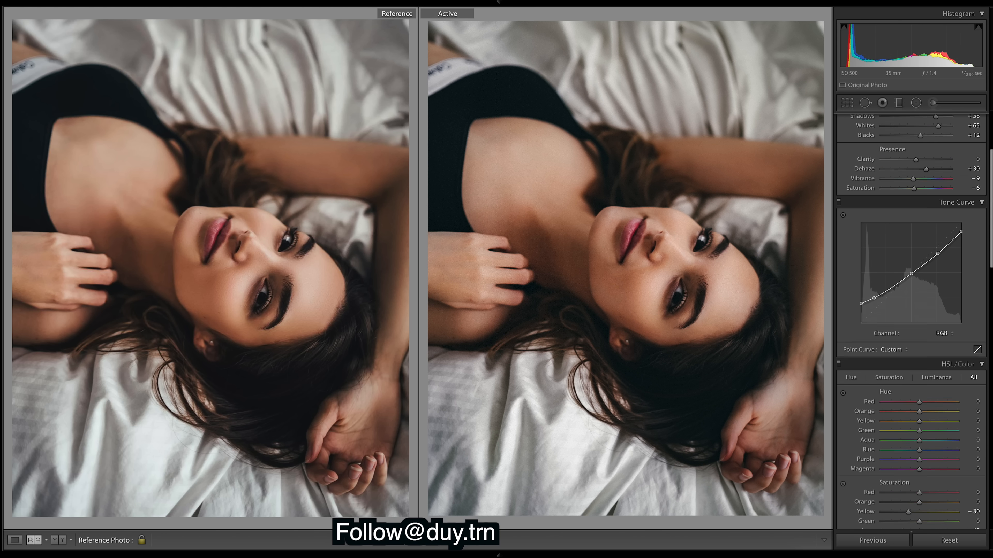
scroll(911, 321, "down", 8)
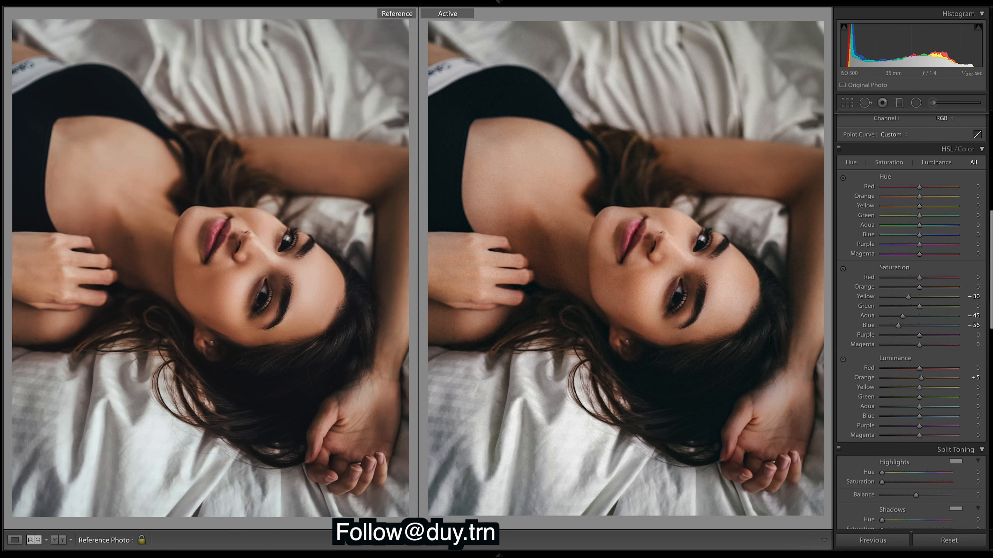
scroll(911, 320, "down", 5)
scroll(911, 321, "down", 4)
scroll(911, 321, "down", 3)
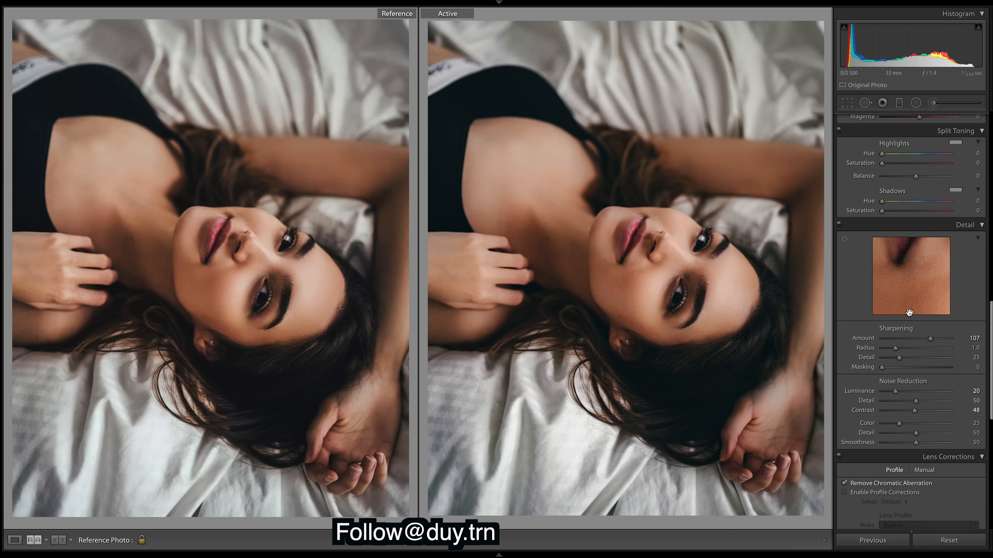
left_click_drag(931, 338, 932, 338)
Check the overlay of the face's brush mask and set its Highlights to 17 and Whites to 23
key("k")
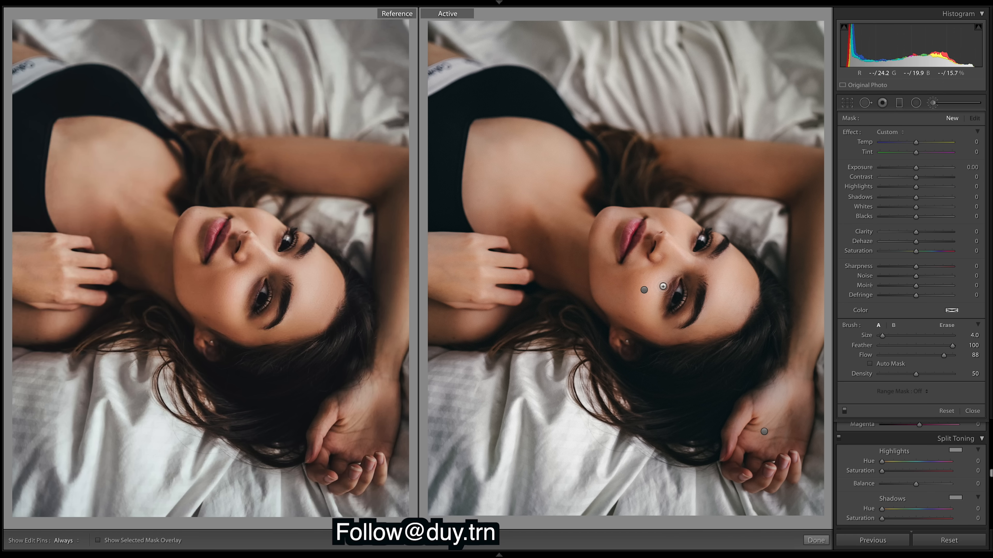
left_click(644, 289)
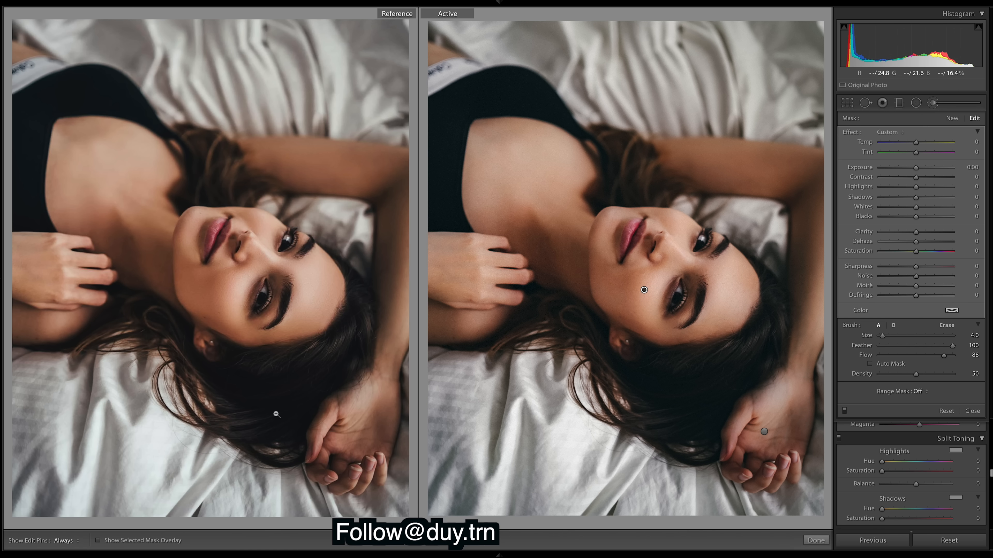
left_click(98, 541)
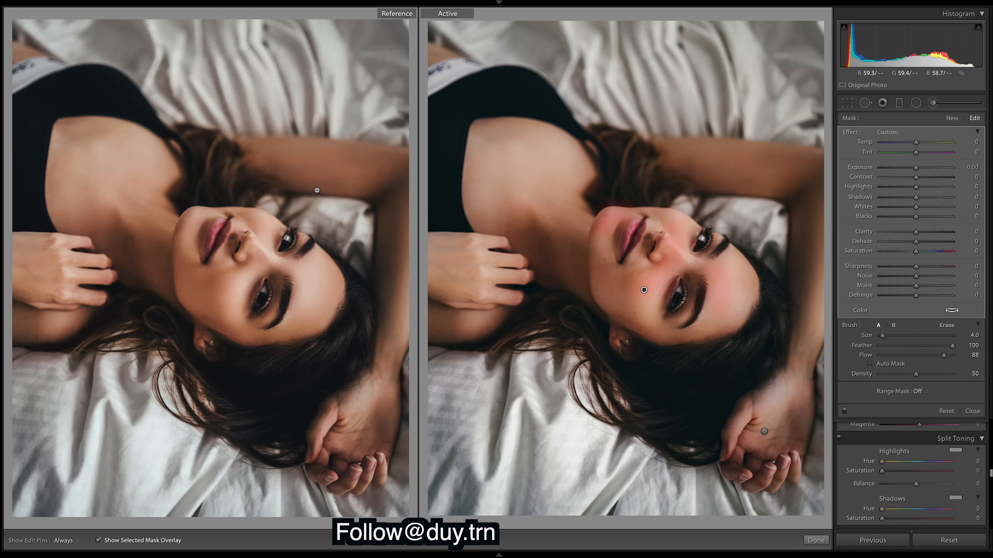
left_click(98, 540)
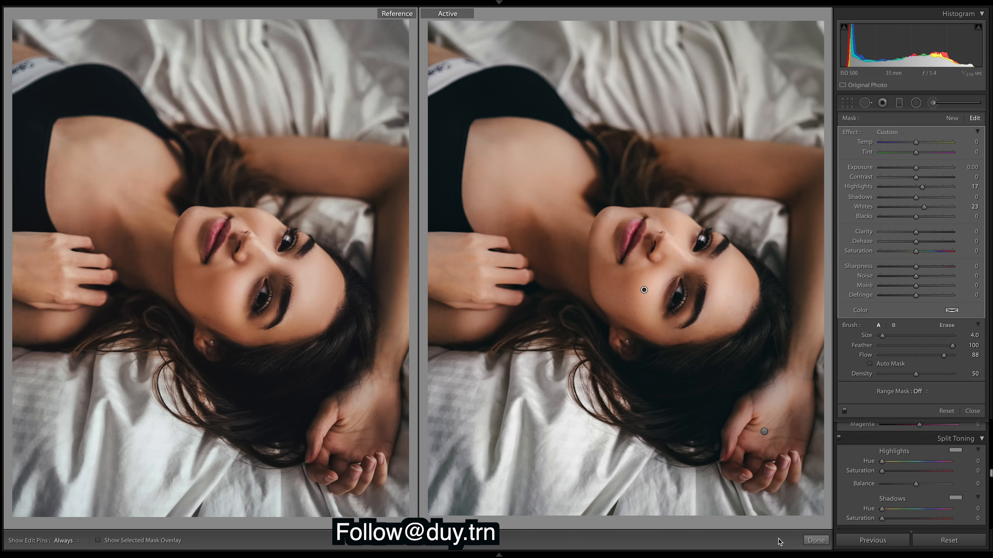
Finish the brush mask editing and inspect the existing spot removal marks on the portrait
left_click(816, 540)
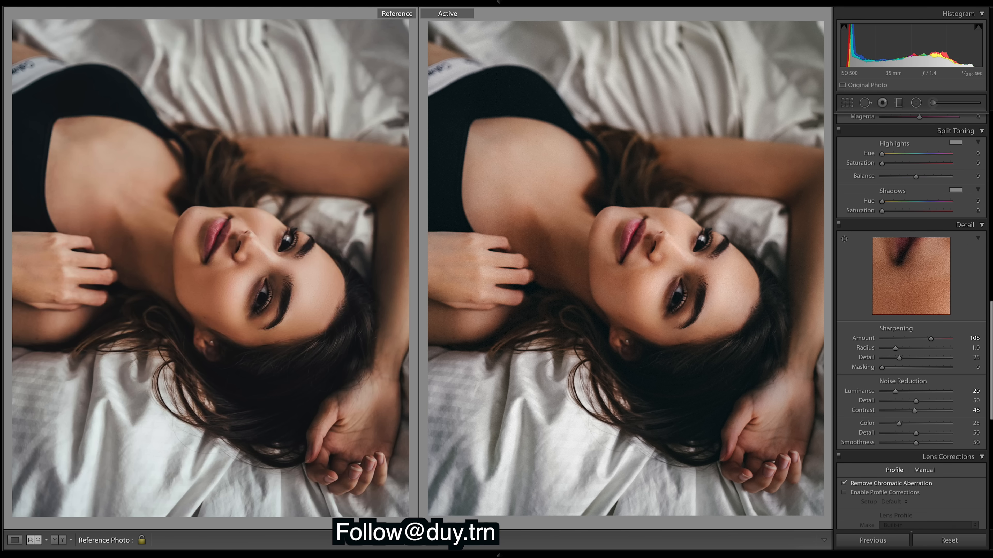
scroll(990, 313, "up", 10)
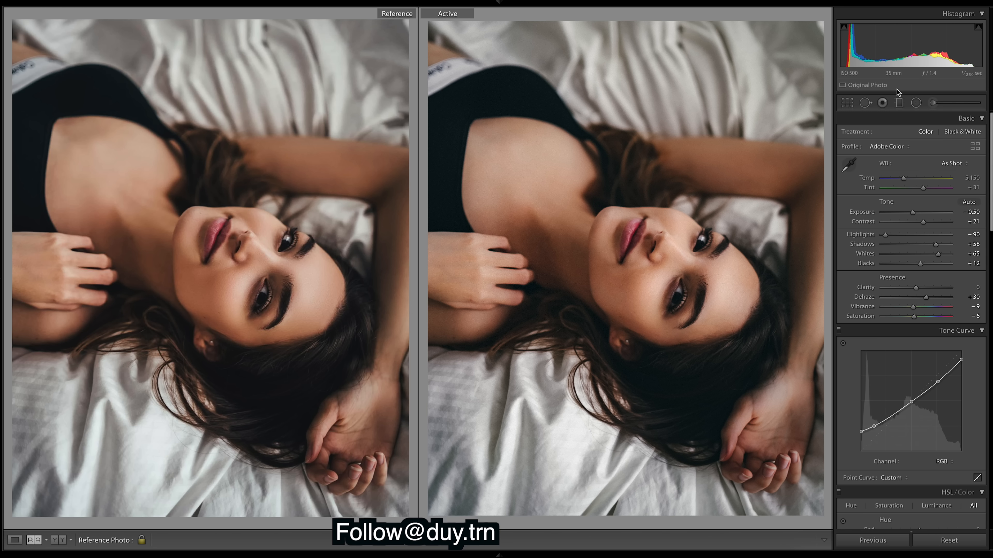
left_click(866, 103)
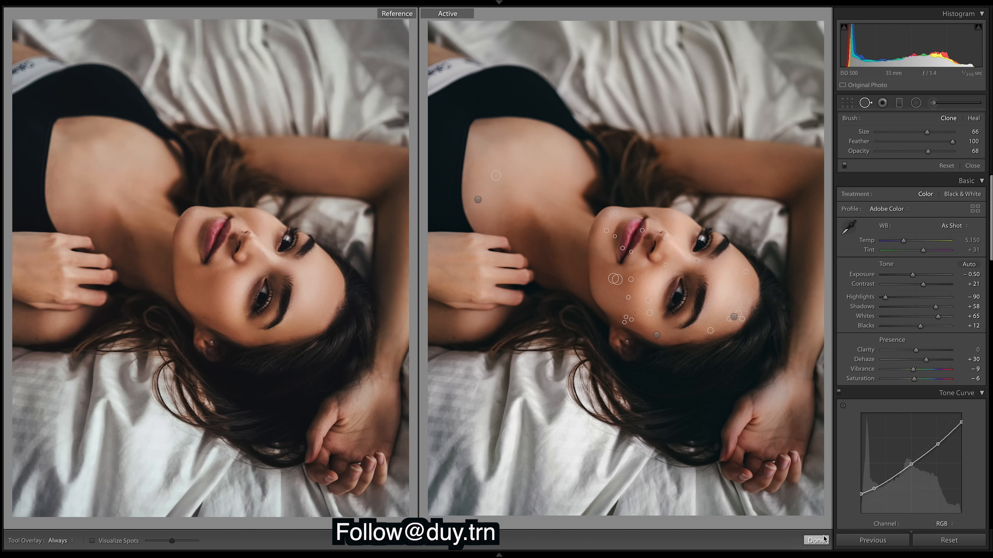
left_click(816, 540)
Try a Clone spot of size 46, feather 100 and opacity 68 on the cheek, adjust its source, and delete it
left_click(614, 309)
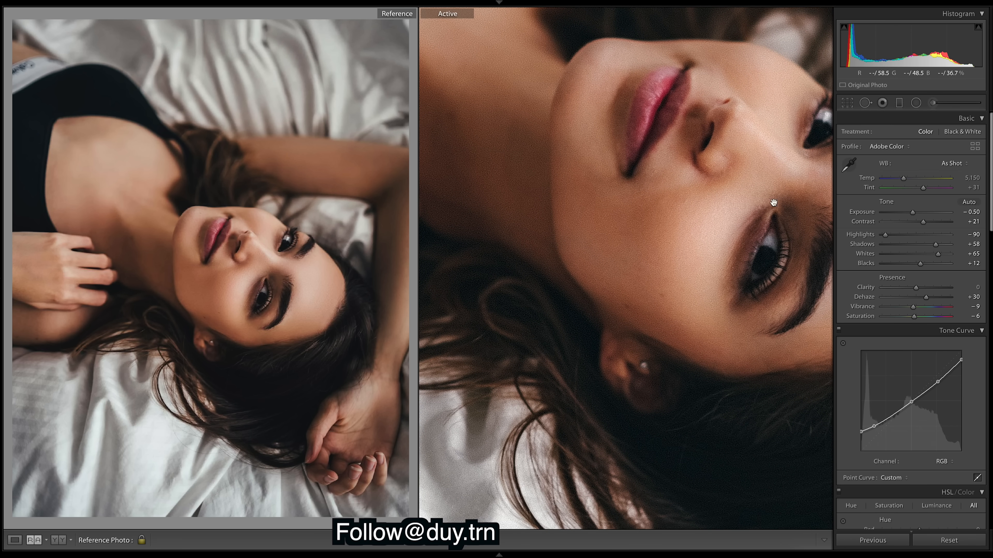
left_click(866, 102)
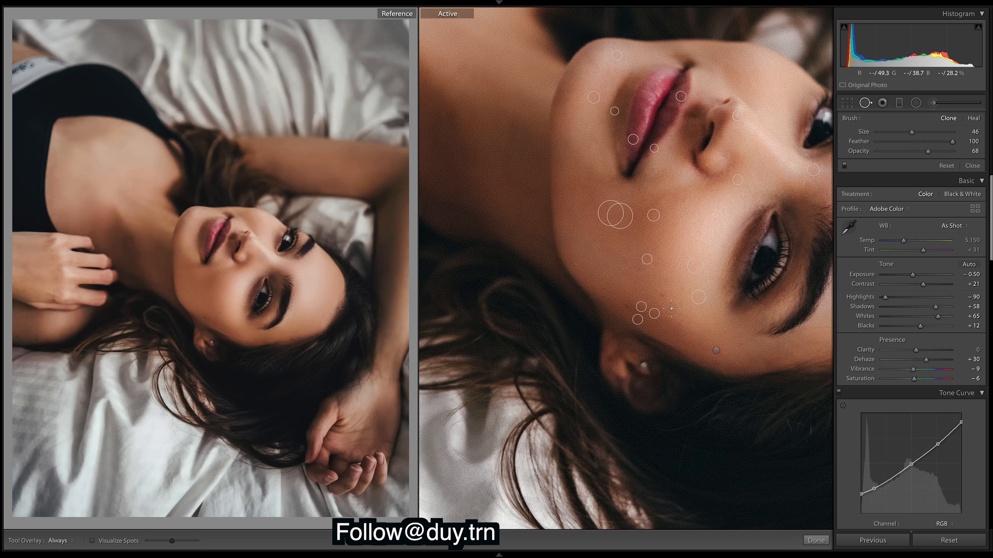
left_click(661, 294)
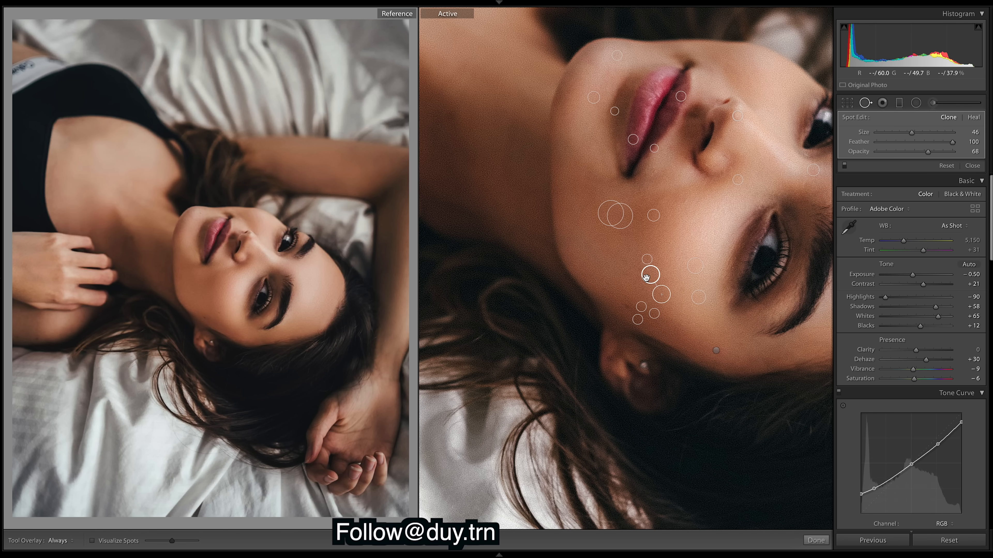
mouse_move(651, 276)
left_mouse_down()
mouse_move(660, 274)
mouse_move(632, 290)
mouse_move(624, 280)
mouse_move(656, 280)
left_mouse_up()
right_click(656, 276)
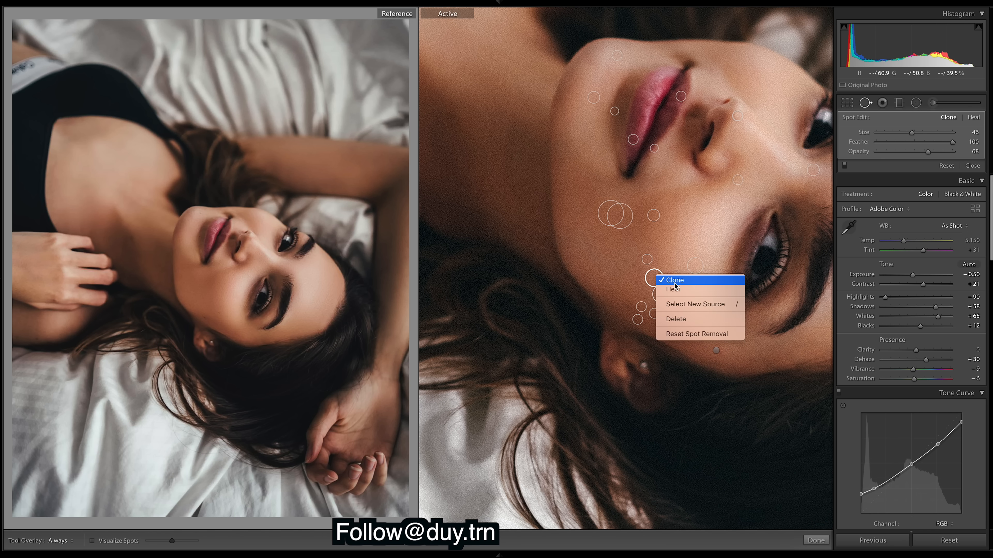
left_click(693, 320)
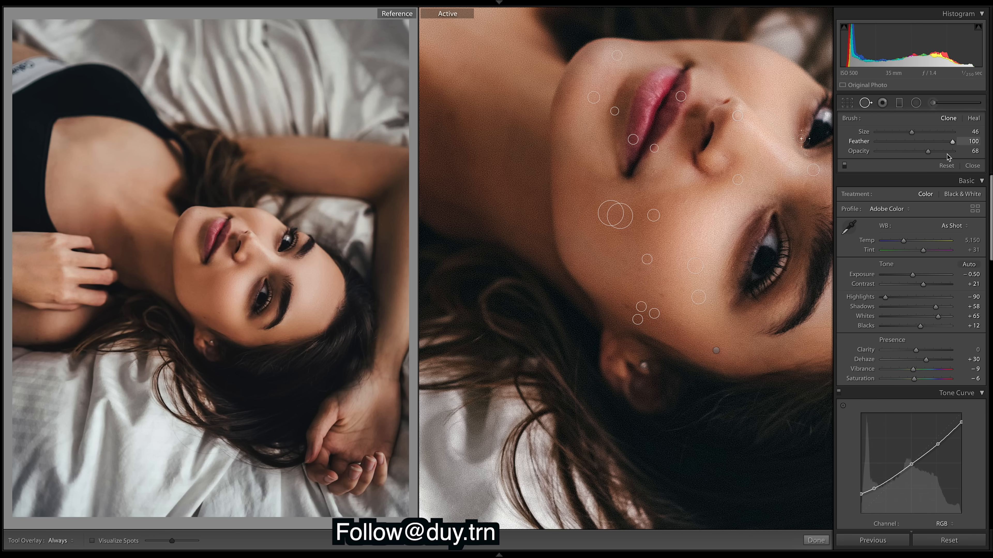
left_click(816, 540)
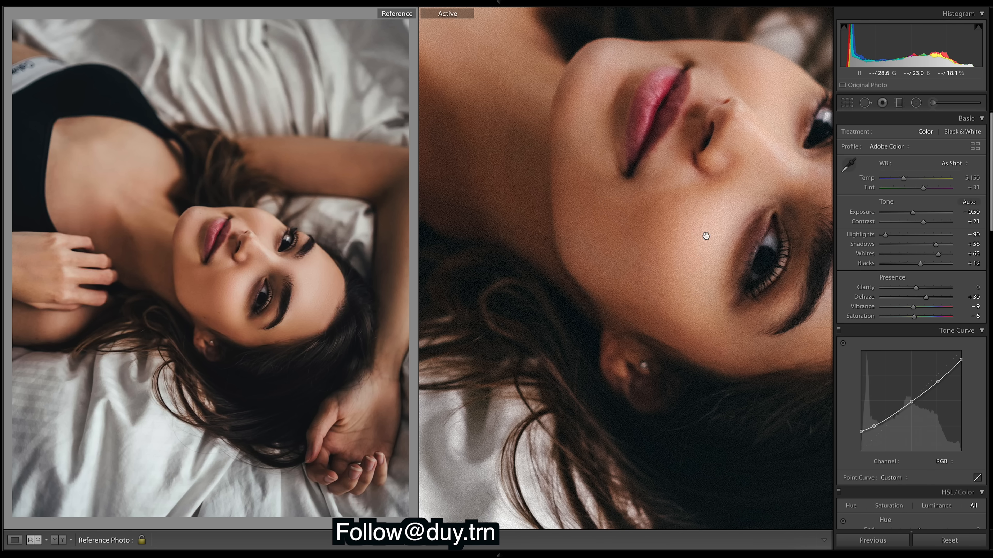
left_click(704, 235)
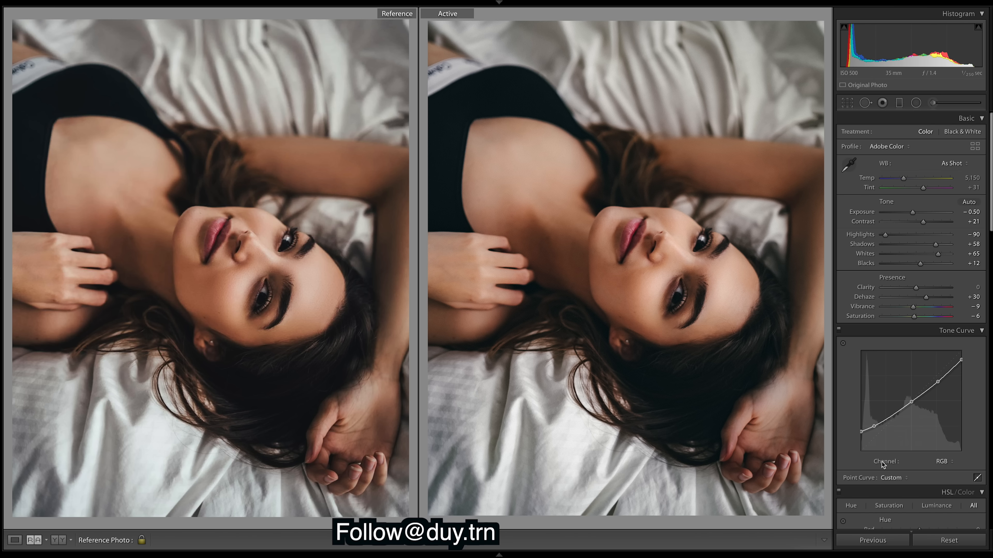
Compare the shapes of the RGB and Red channel tone curves
left_click(942, 462)
left_click(944, 470)
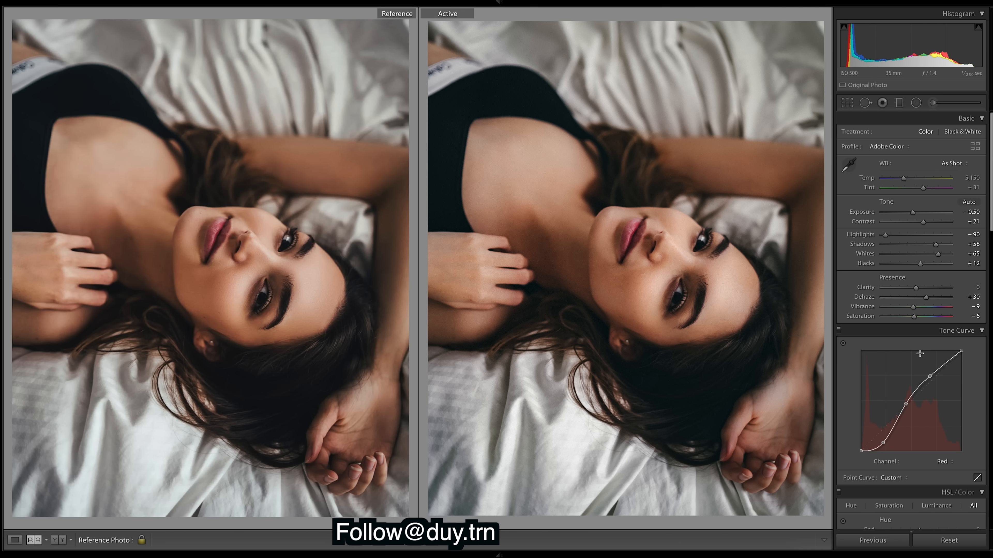
left_click(948, 461)
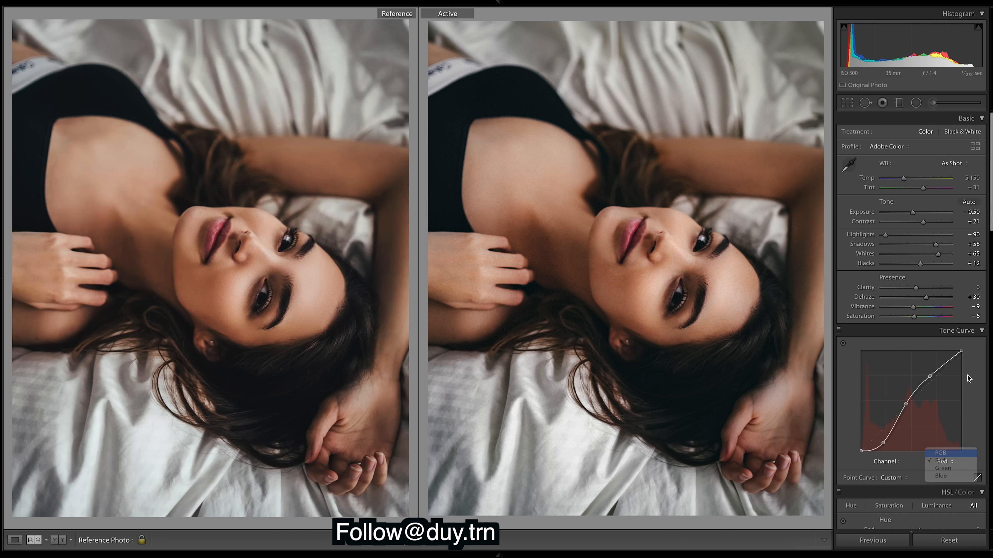
left_click(946, 452)
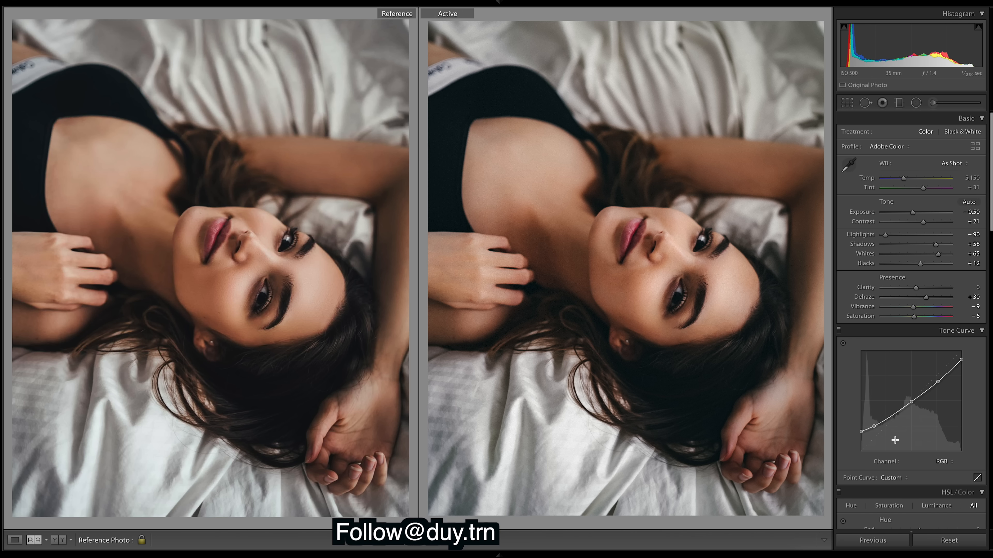
left_click(949, 462)
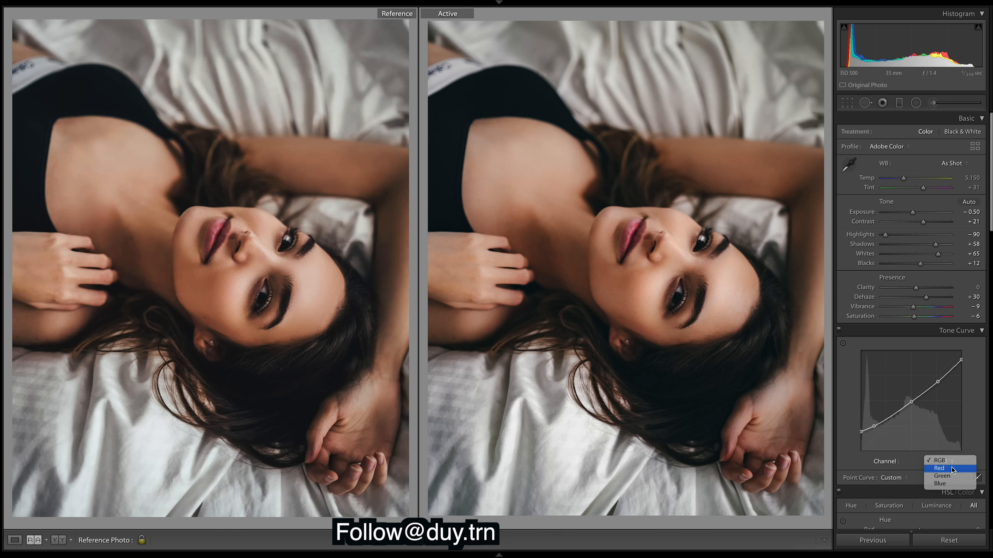
left_click(952, 471)
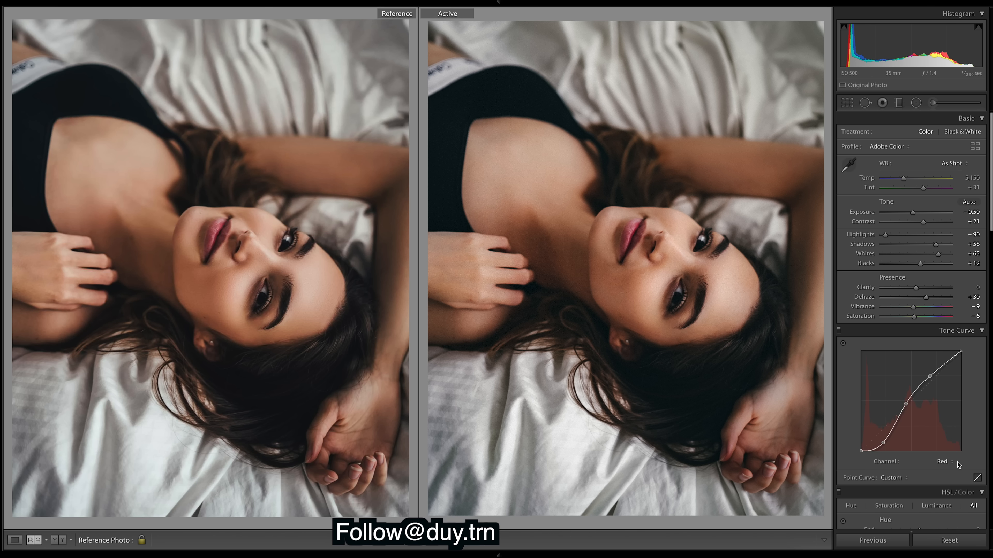
Inspect the Blue and Green channel curves, trying a slightly lower upper point on the Green curve and undoing it
left_click(946, 462)
left_click(950, 479)
left_click(945, 462)
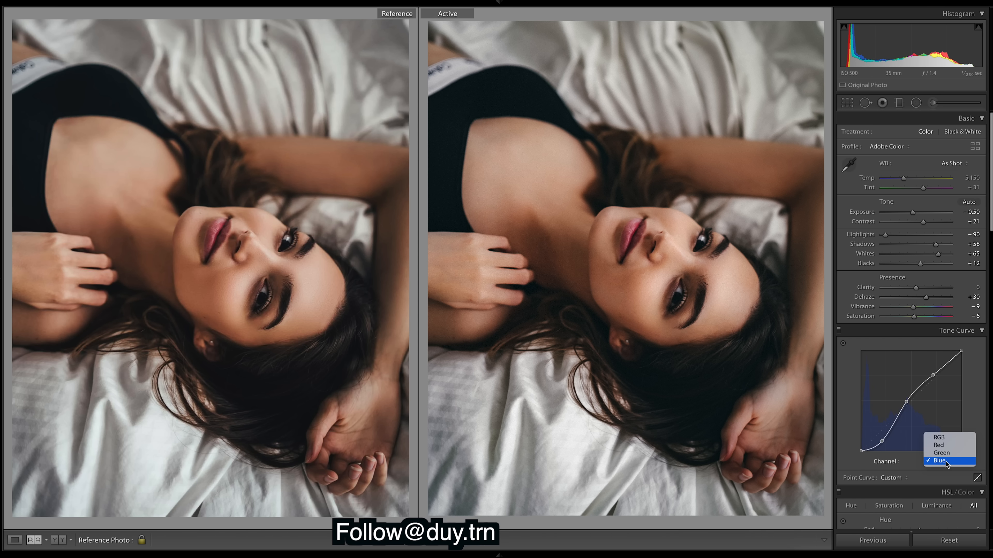
left_click(946, 453)
left_click_drag(938, 381, 940, 388)
key("ctrl+z")
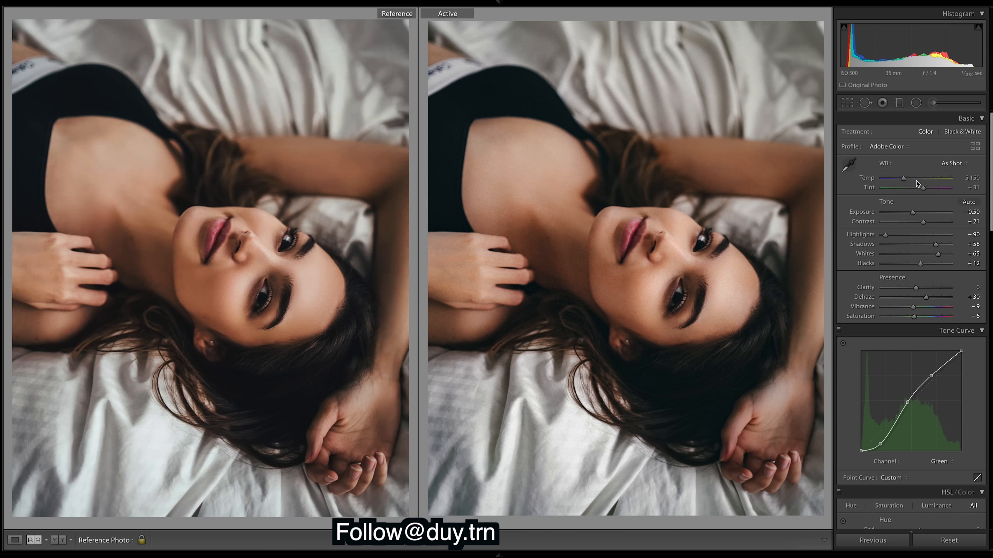
Try moving the Red curve's midpoint to 42.0 / 49.8 % and lowering its shadow point, undoing each change
left_click(953, 462)
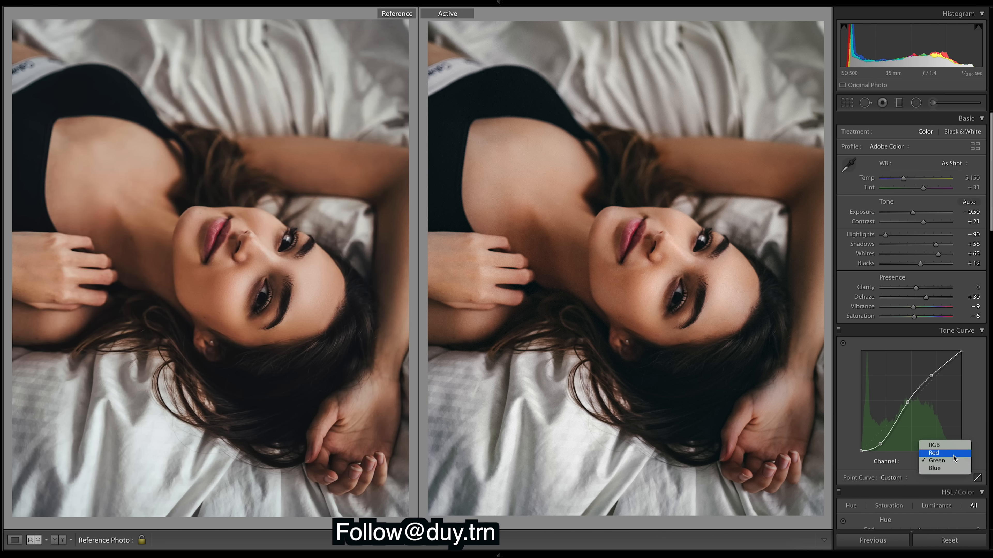
left_click(953, 456)
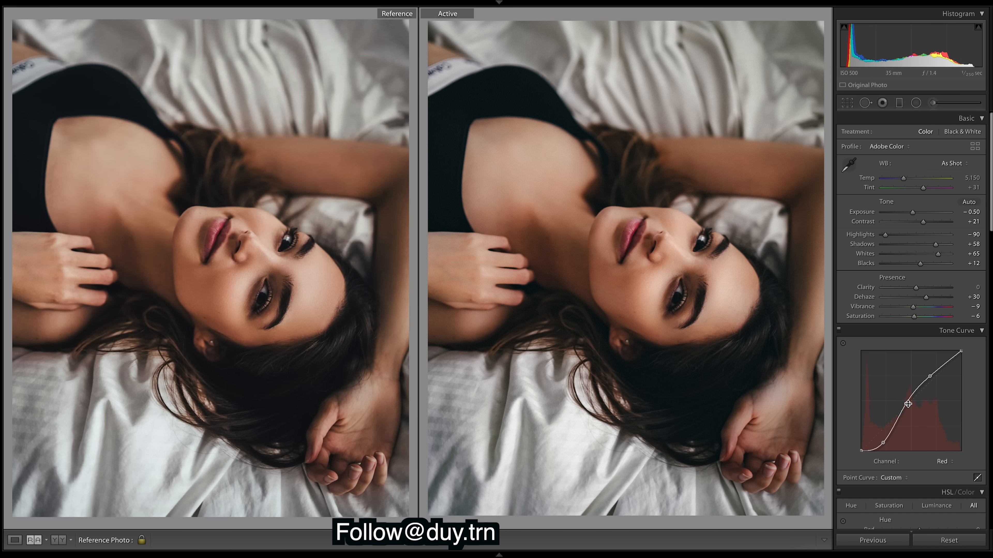
mouse_move(907, 405)
left_mouse_down()
mouse_move(905, 418)
mouse_move(903, 401)
left_mouse_up()
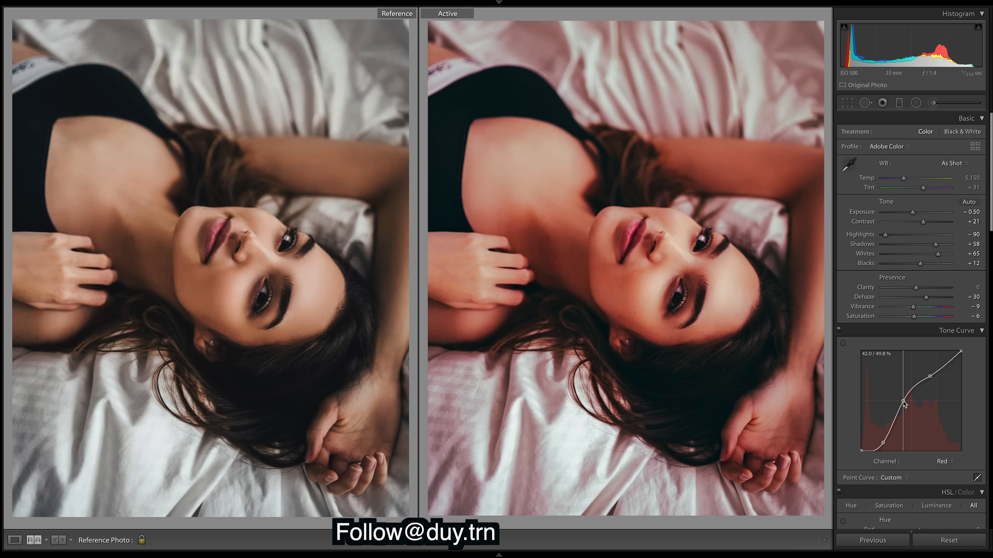
key("ctrl+z")
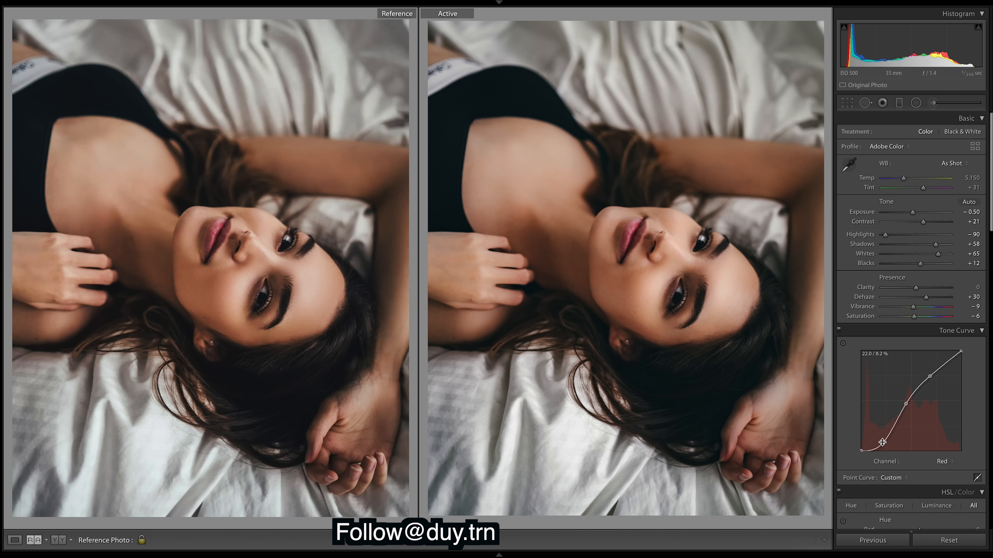
left_click_drag(883, 444, 883, 448)
key("ctrl+z")
Try an extra point between the Red curve's shadow and midtone points, then undo the trial adjustments
left_click(897, 422)
left_click_drag(898, 422, 838, 419)
left_click(896, 422)
left_click_drag(896, 423, 894, 422)
left_click_drag(895, 421, 896, 423)
left_click_drag(897, 422, 897, 422)
key("ctrl+z")
key("ctrl+z")
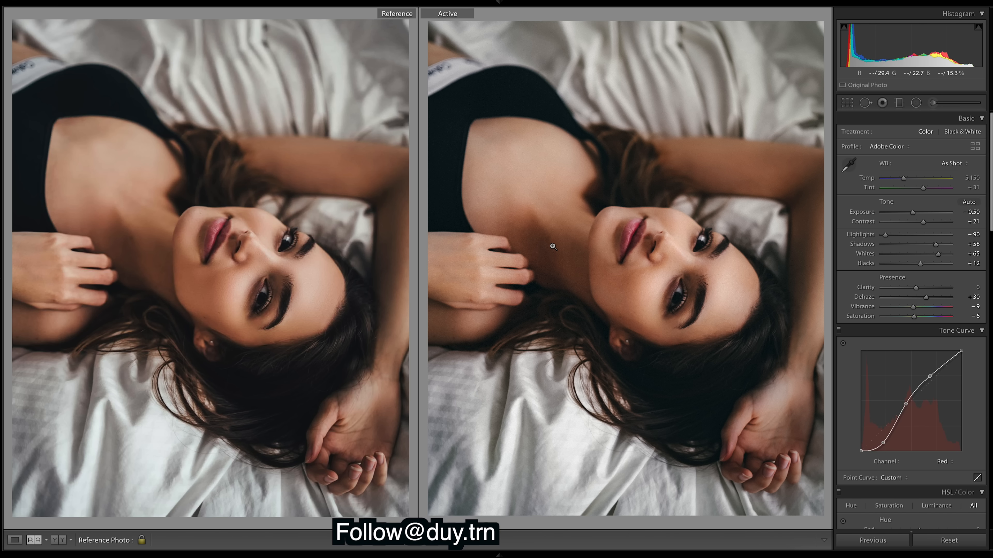
Review the HSL, Split Toning and Detail settings, then return the tone curve display to the RGB channel
scroll(911, 313, "down", 10)
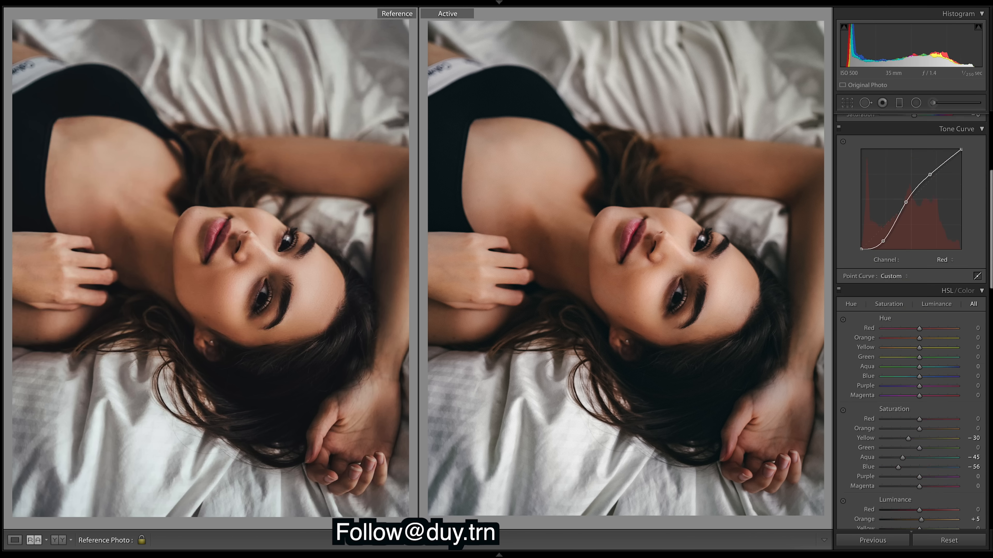
scroll(911, 313, "down", 5)
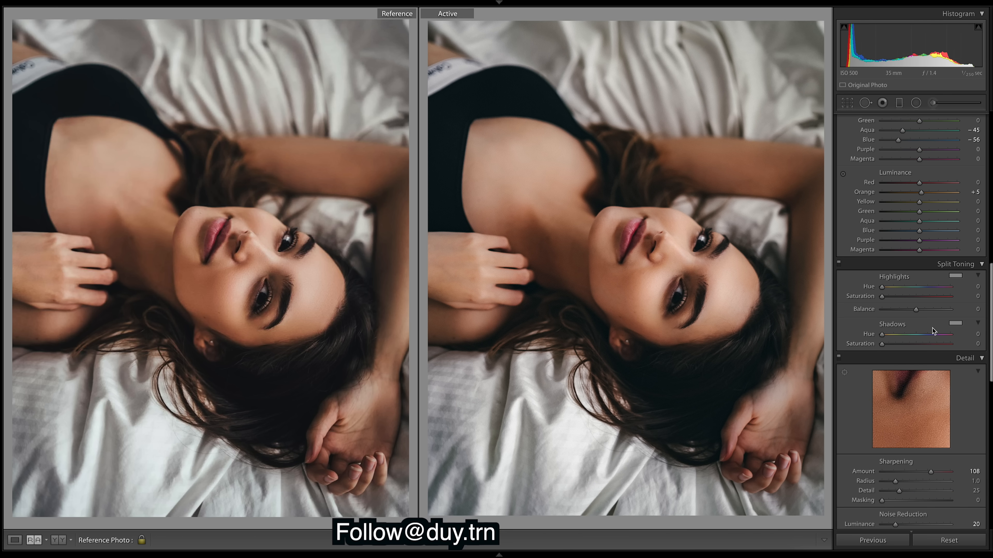
scroll(986, 310, "up", 12)
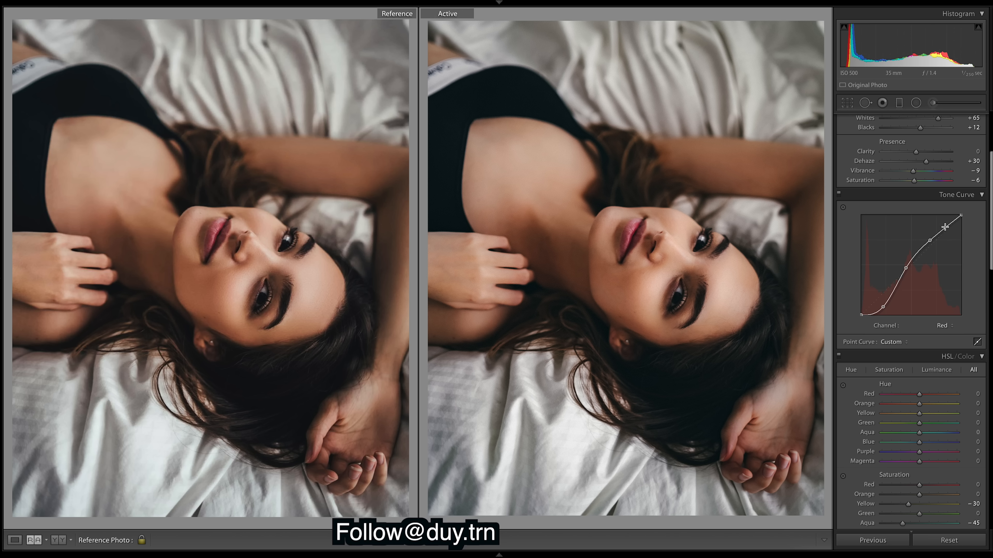
left_click(954, 327)
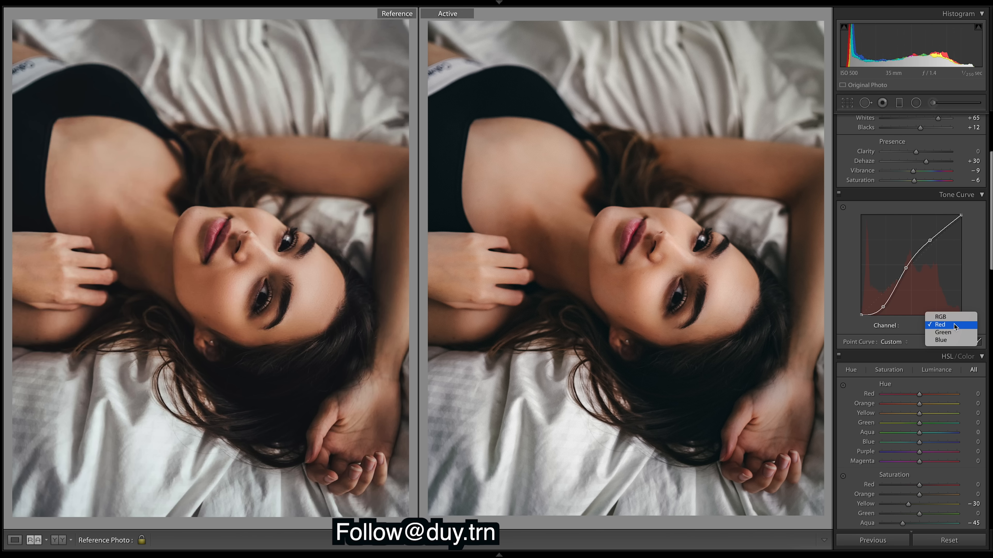
left_click(954, 317)
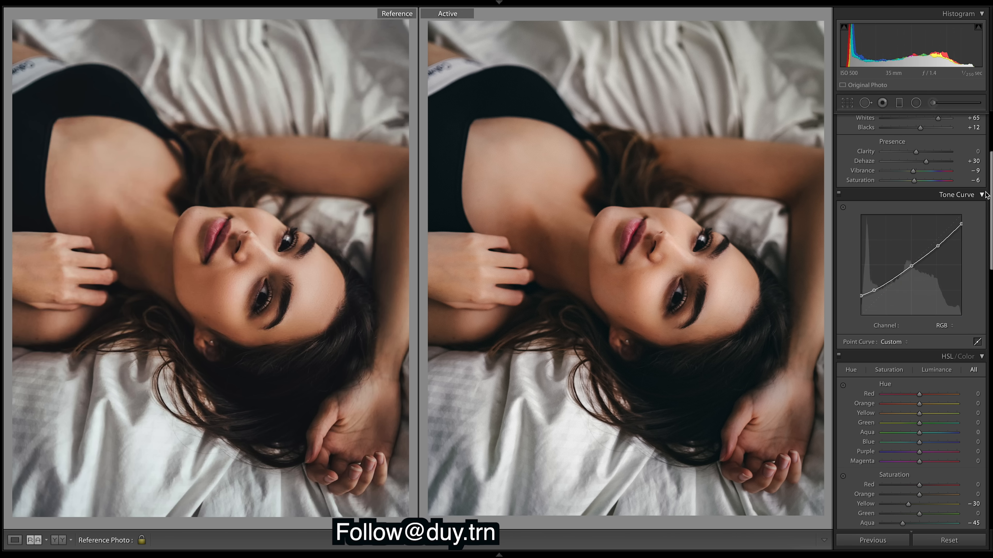
scroll(911, 274, "up", 4)
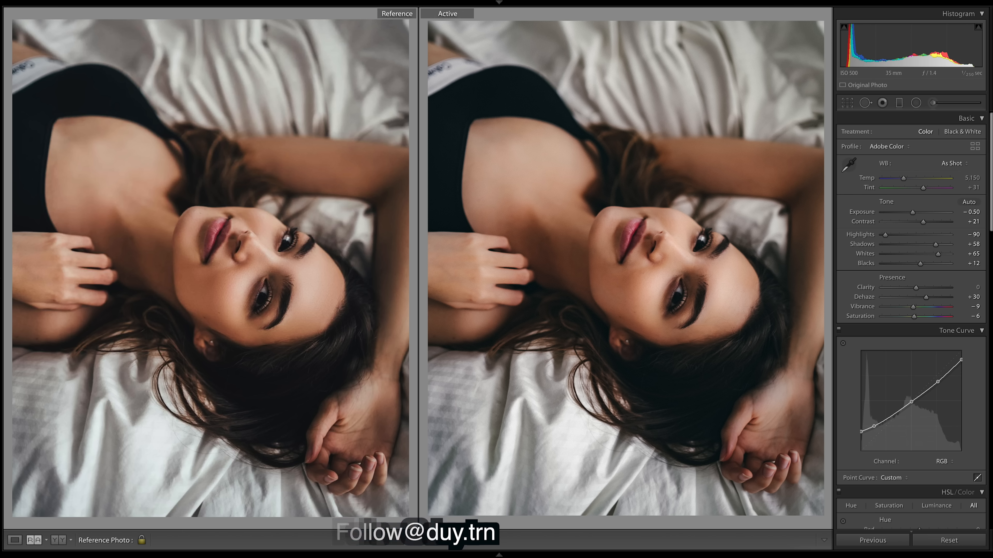
Compare the portrait before and after editing, first beside the reference photo and then as a single image
key("backslash")
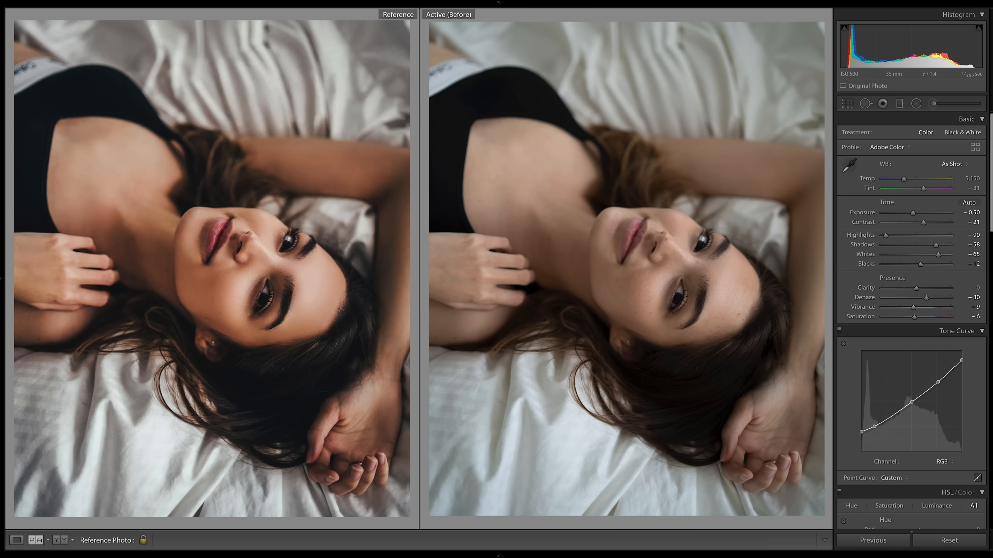
key("backslash")
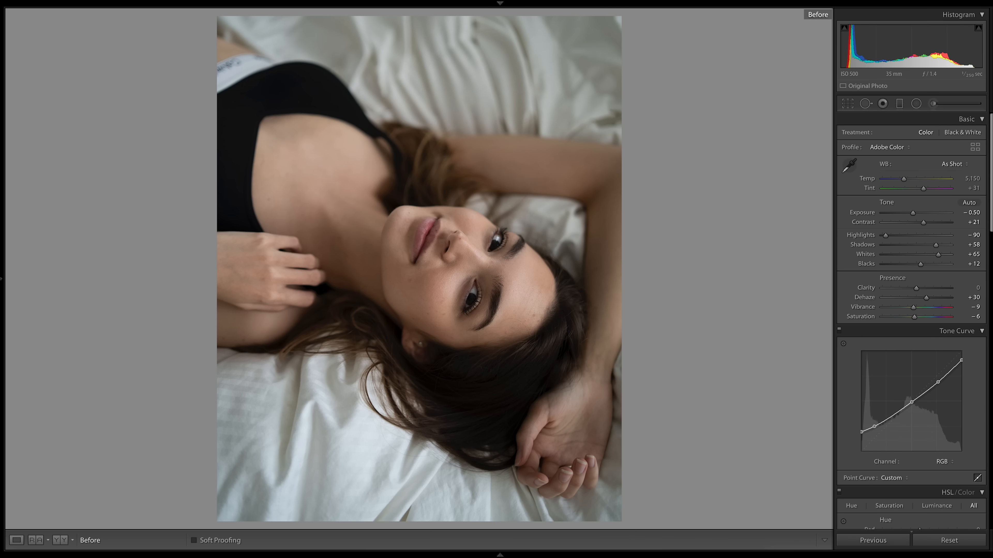
key("backslash")
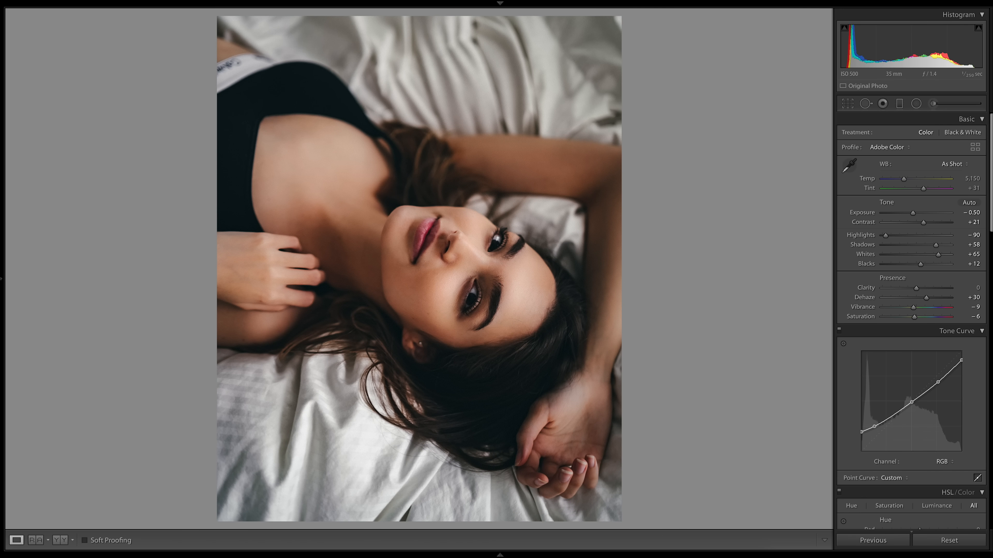